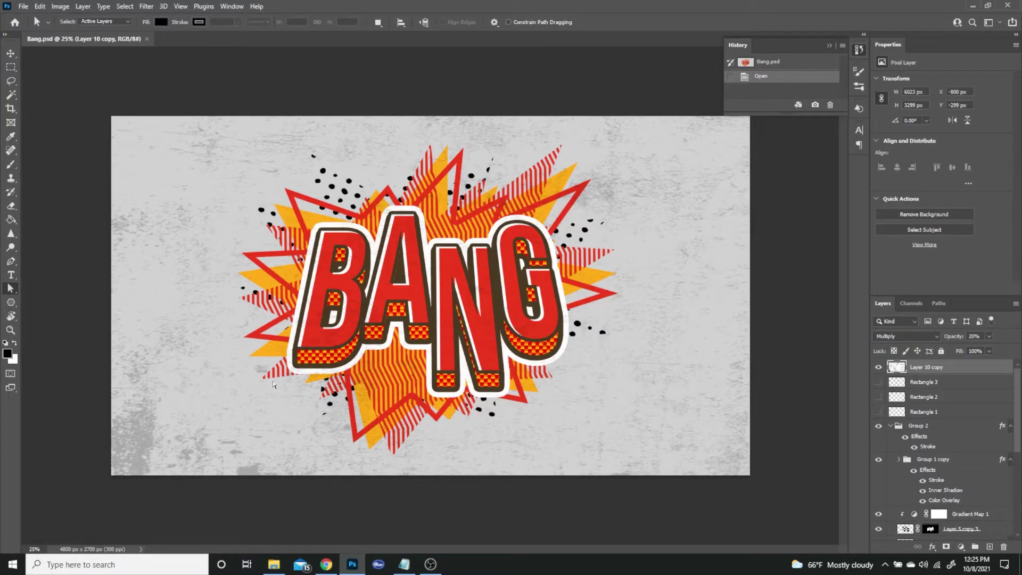
click(326, 565)
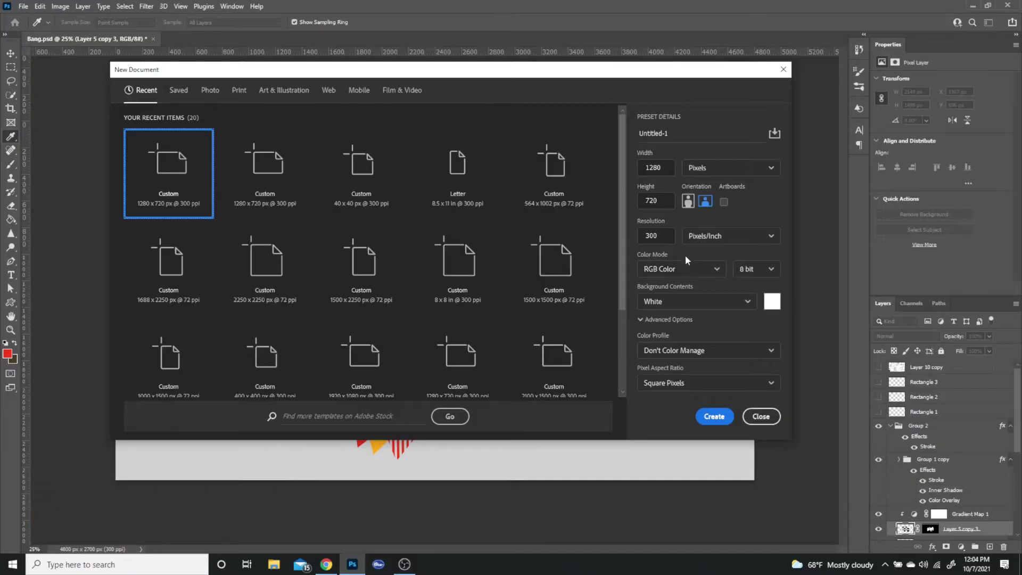
Create a 1280 × 720 px, 300 ppi RGB document with a white background and add red (#ef3a1d) text BOOM in 84 pt Bebas Neue.
click(714, 416)
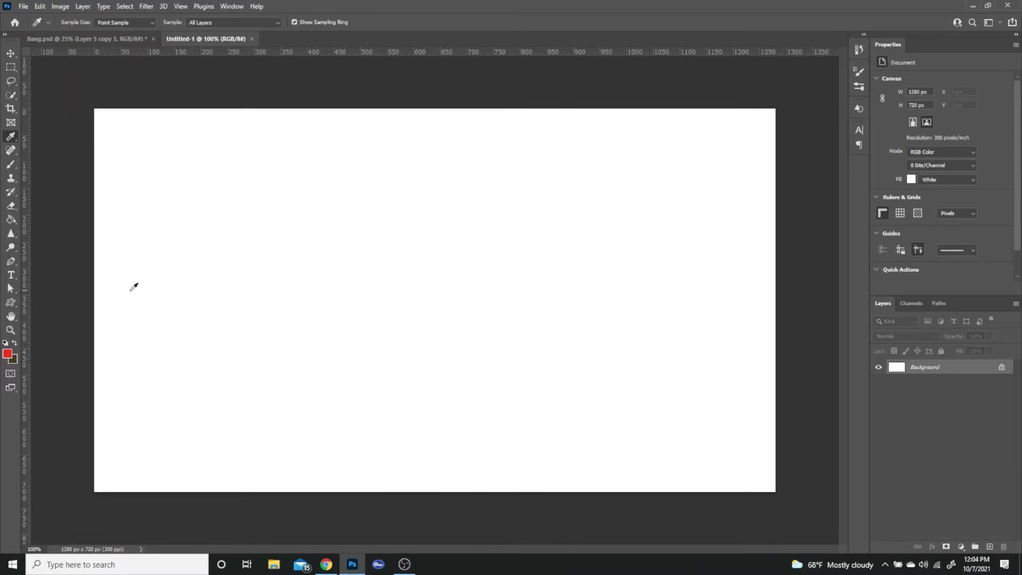
click(11, 278)
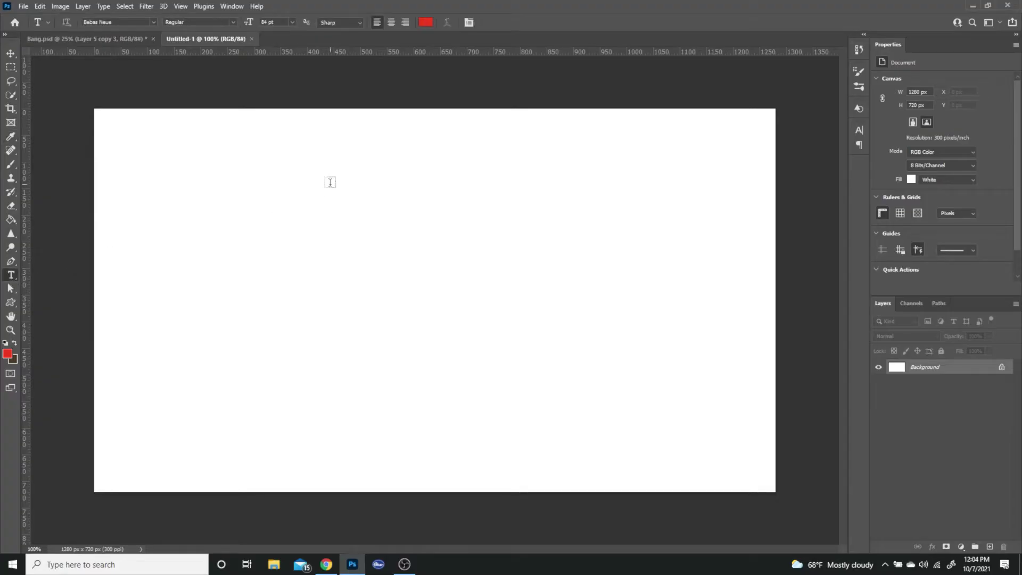
click(424, 24)
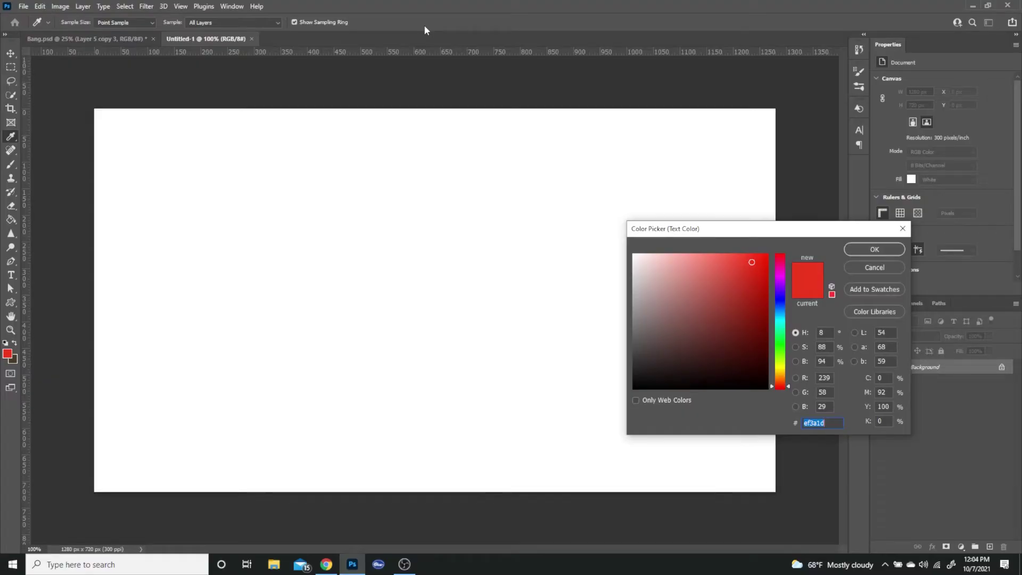
click(874, 249)
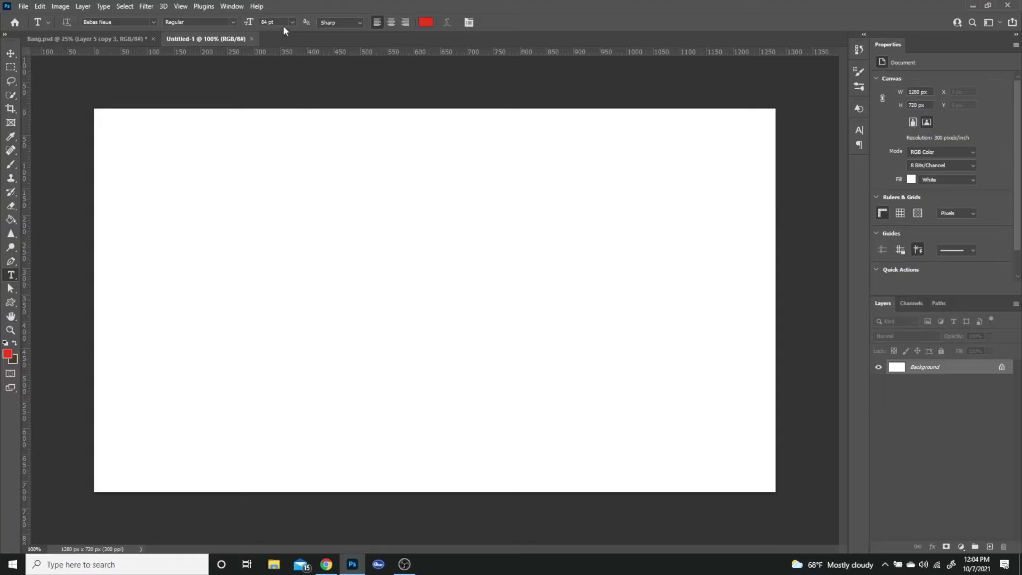
click(307, 303)
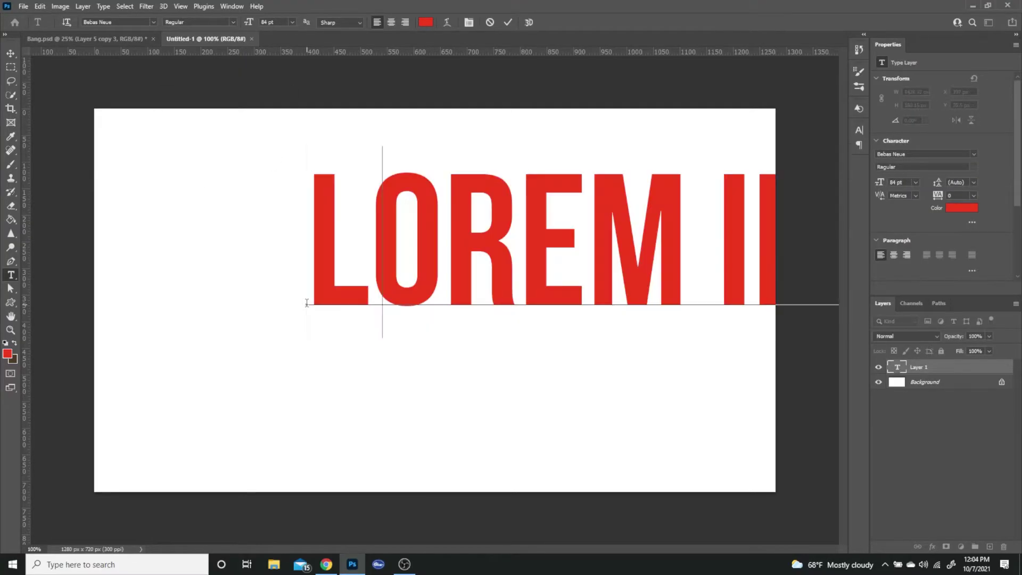
text(BOOM)
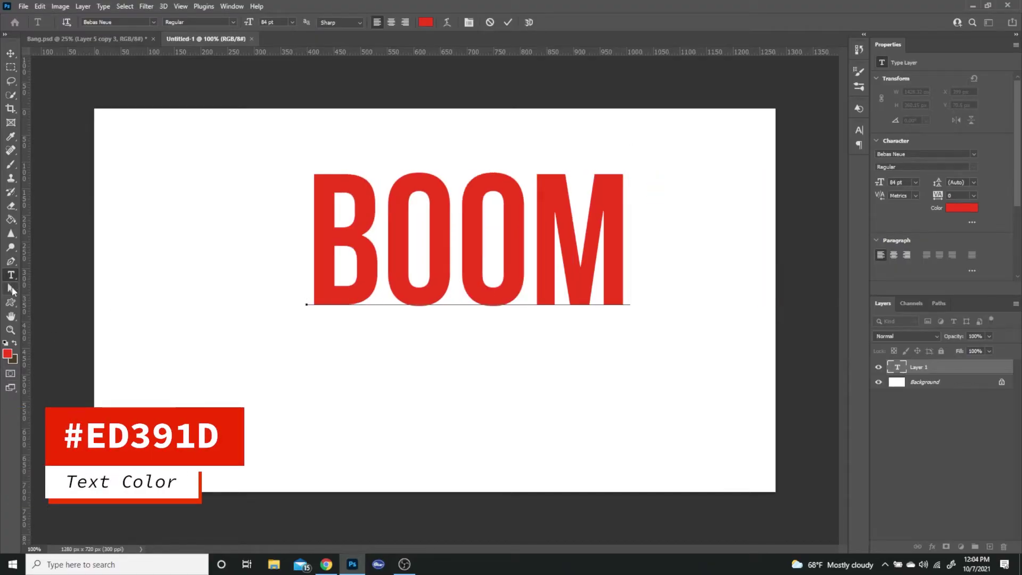
Move the BOOM text to the horizontal centre of the canvas, slightly lower than before, and rasterize its layer.
click(11, 288)
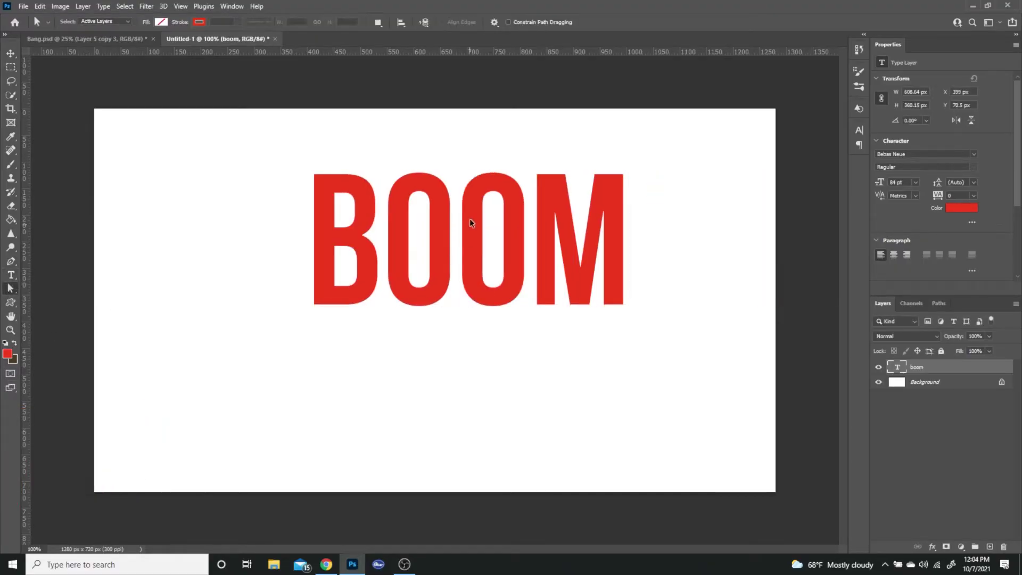
key(ctrl+t)
drag(472, 216, 440, 278)
key(Return)
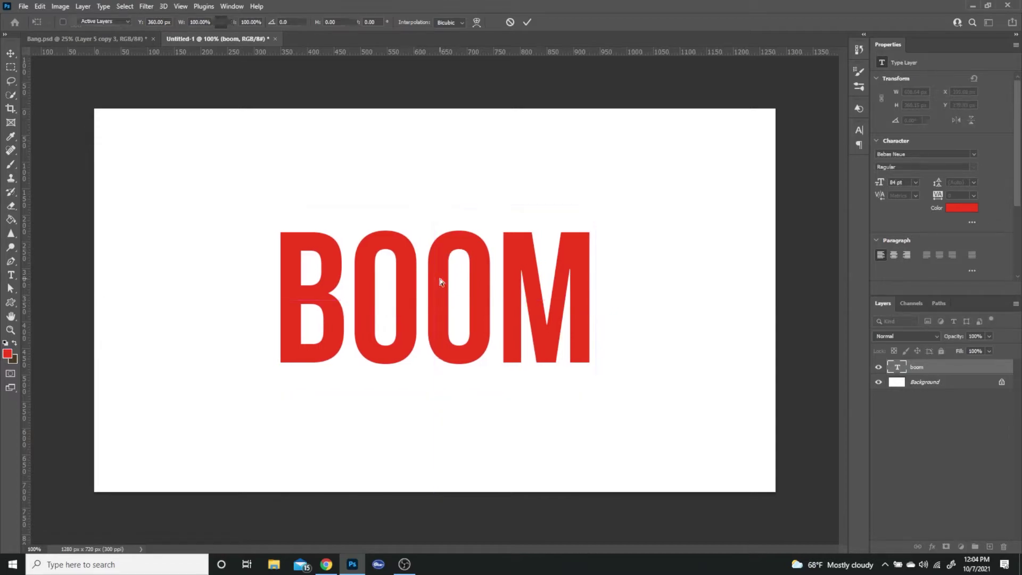
right_click(947, 370)
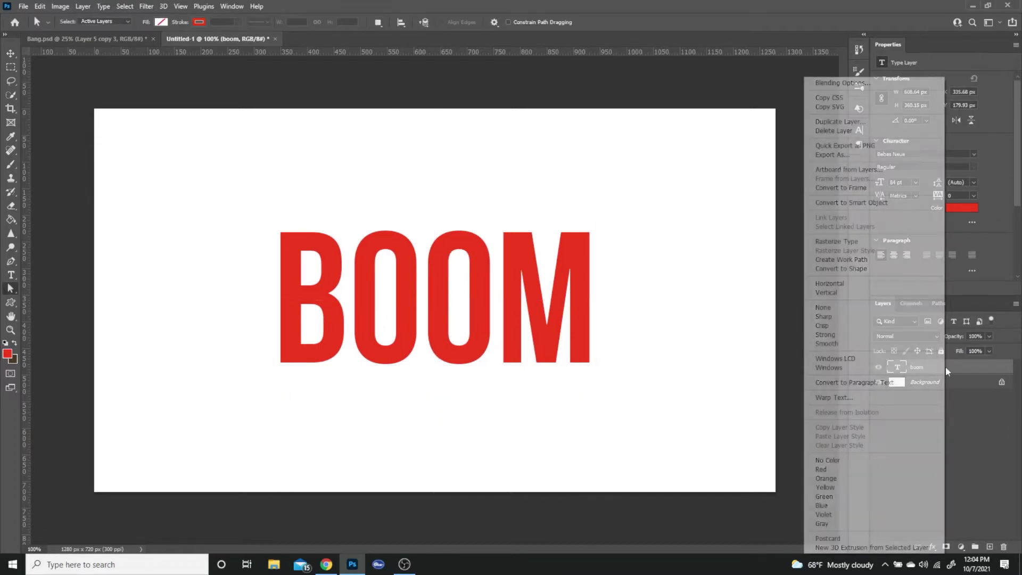
click(836, 241)
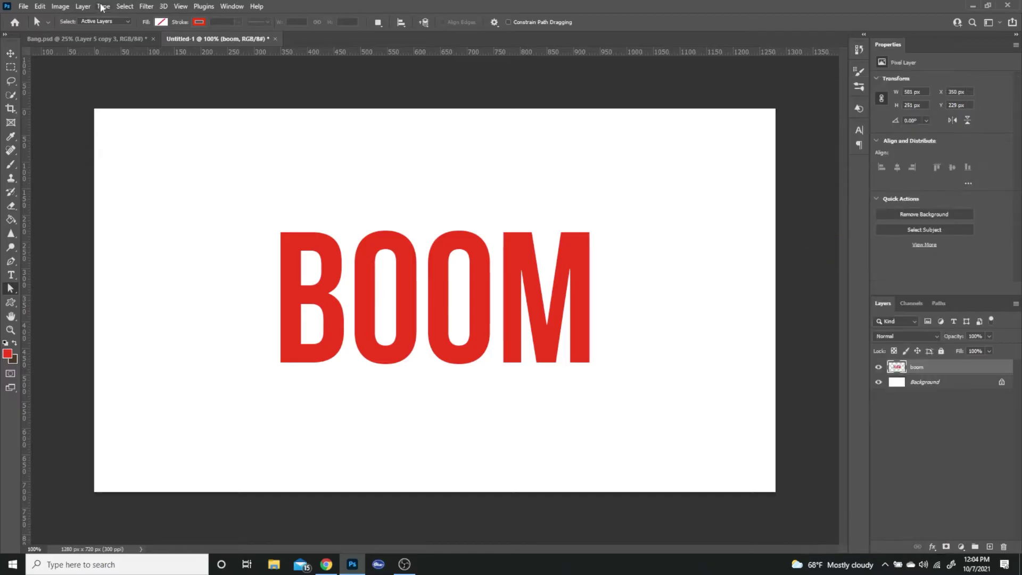
Select the first O of BOOM with a freehand lasso and cut it to its own new layer.
click(10, 81)
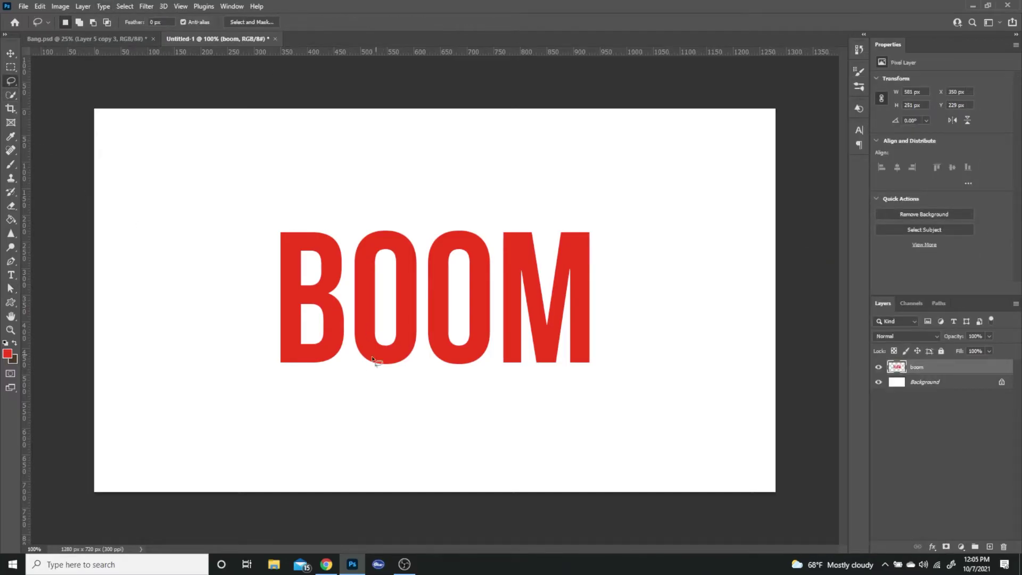
mouse_move(351, 364)
mouse_down()
mouse_move(348, 228)
mouse_move(425, 238)
mouse_move(426, 366)
mouse_move(358, 367)
mouse_move(347, 346)
mouse_up()
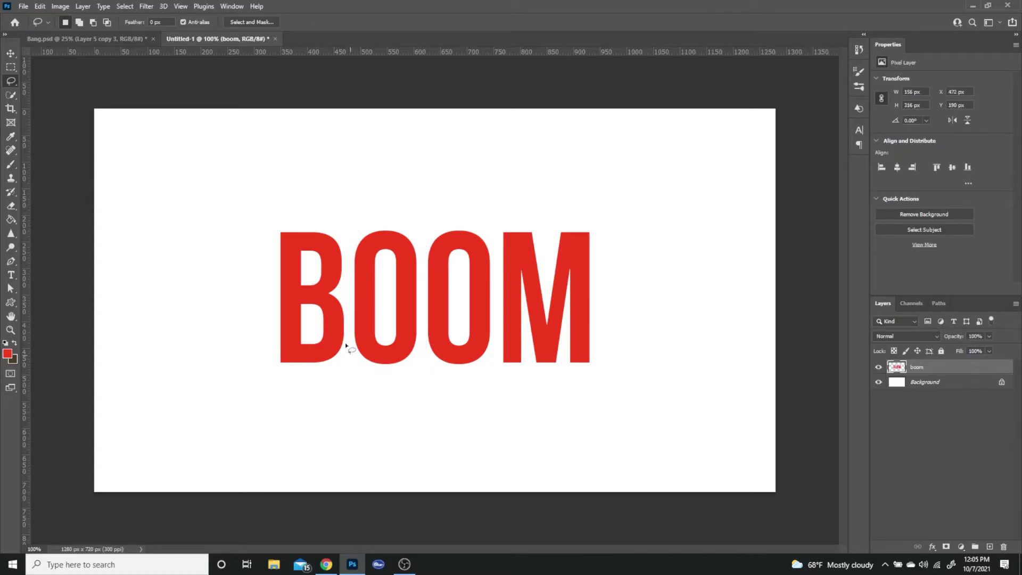
click(85, 7)
mouse_move(186, 21)
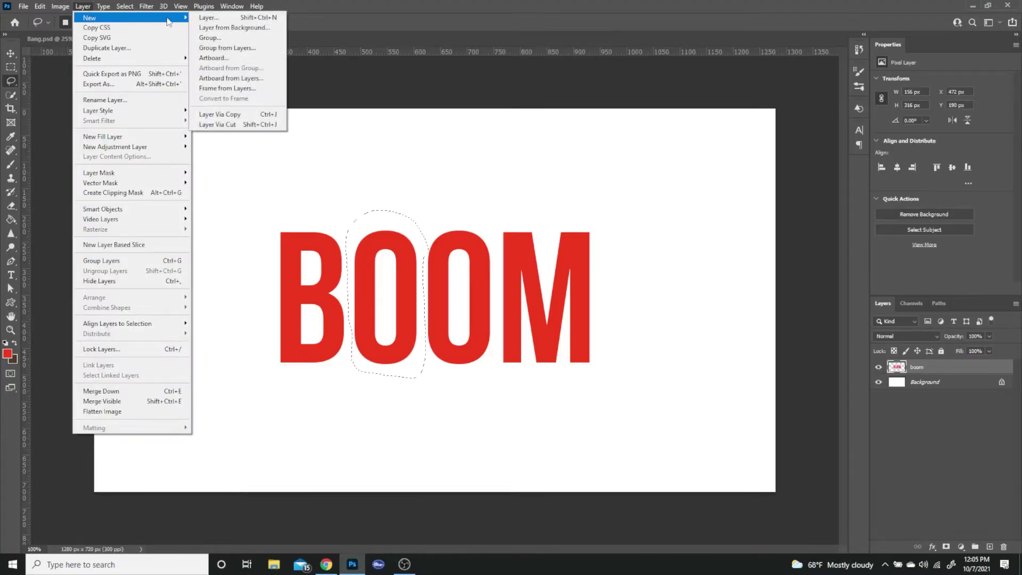
click(256, 124)
Lasso the second O of BOOM and try to cut it to a new layer.
mouse_move(424, 359)
mouse_down()
mouse_move(423, 238)
mouse_move(446, 206)
mouse_move(486, 222)
mouse_move(494, 242)
mouse_move(496, 360)
mouse_move(464, 385)
mouse_move(423, 356)
mouse_up()
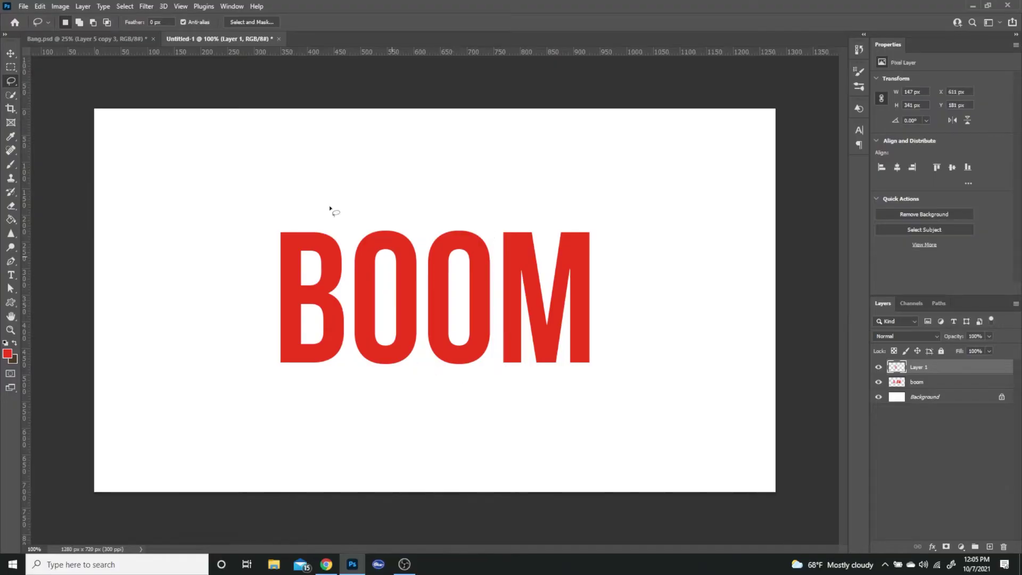
click(82, 7)
mouse_move(102, 17)
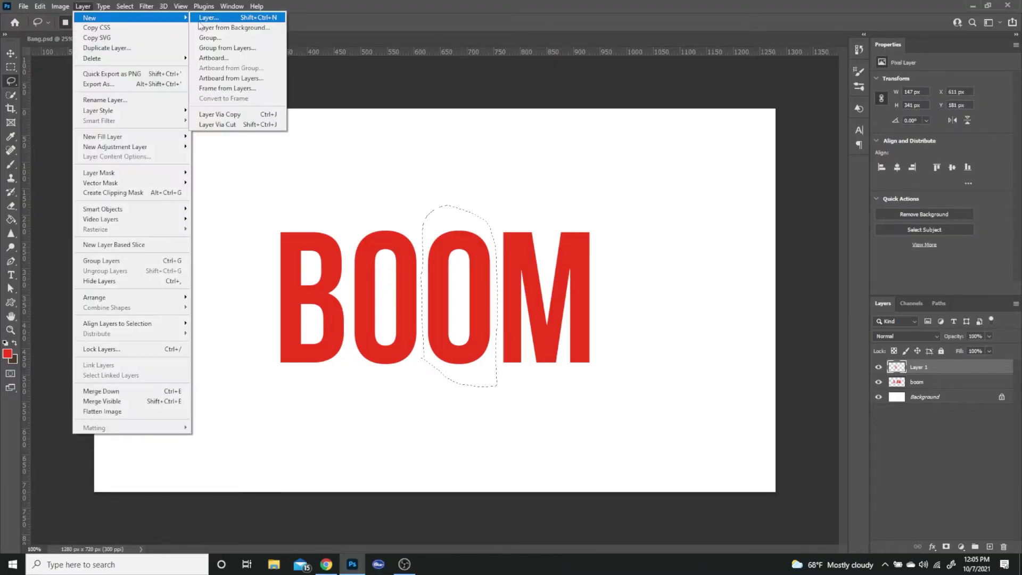
click(255, 124)
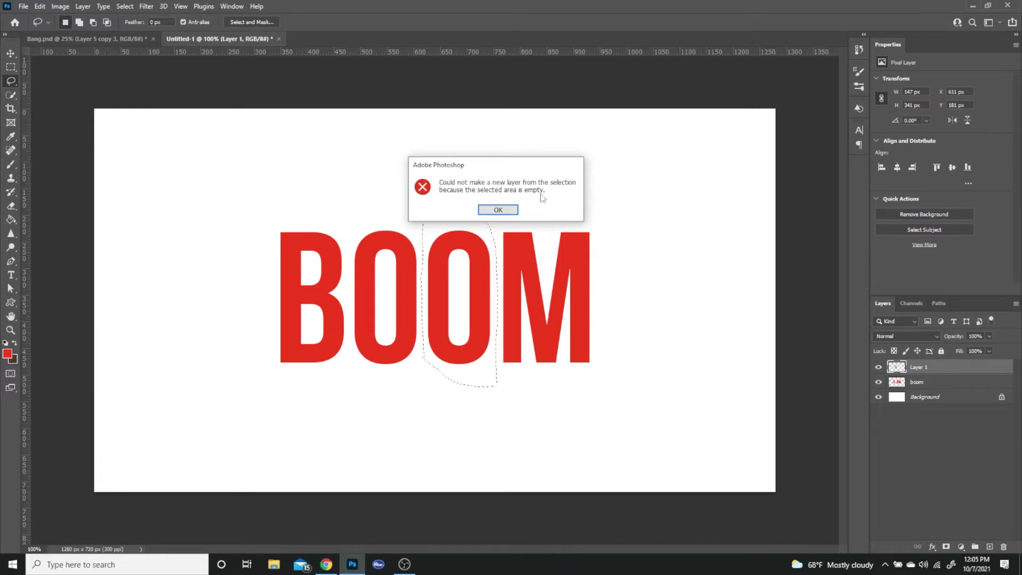
click(512, 210)
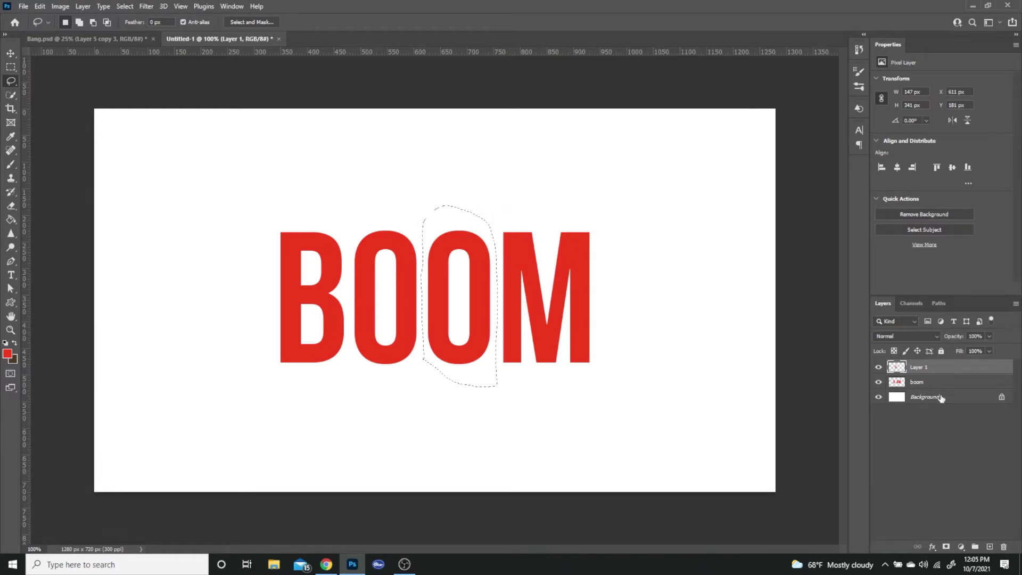
Cut the lassoed second O from the boom layer to its own new layer.
click(918, 383)
click(879, 381)
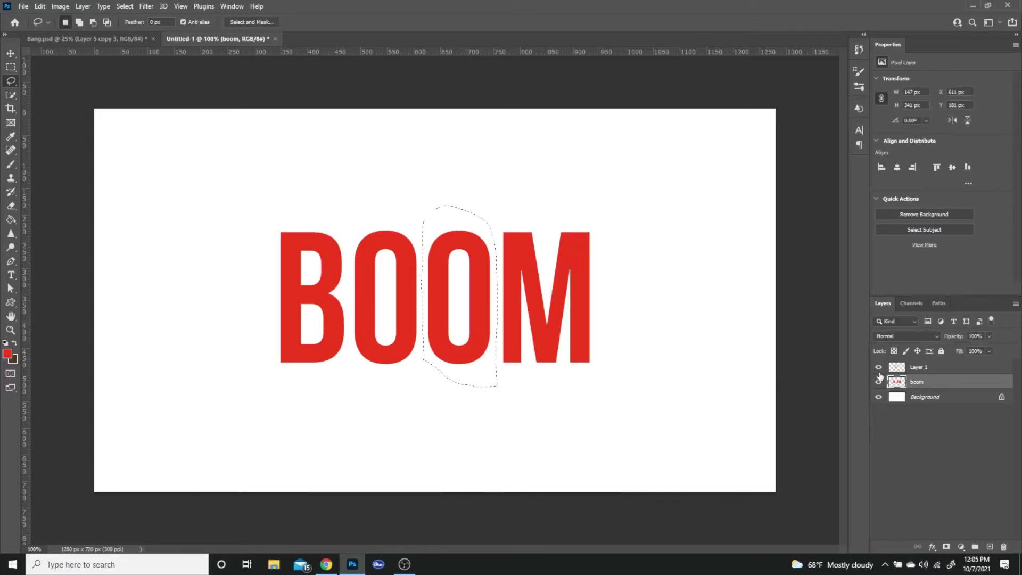
click(878, 382)
click(84, 6)
mouse_move(107, 17)
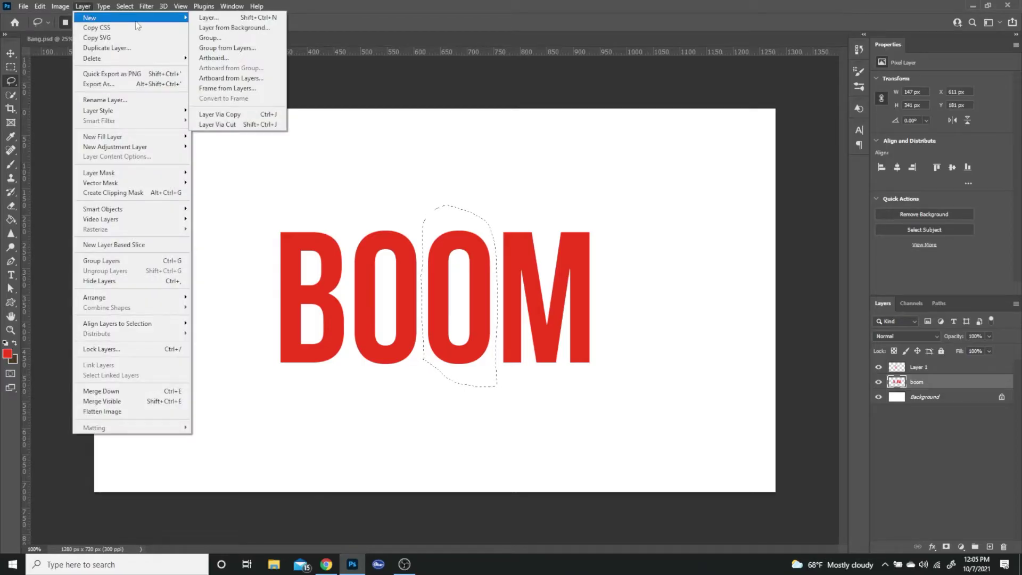
click(257, 125)
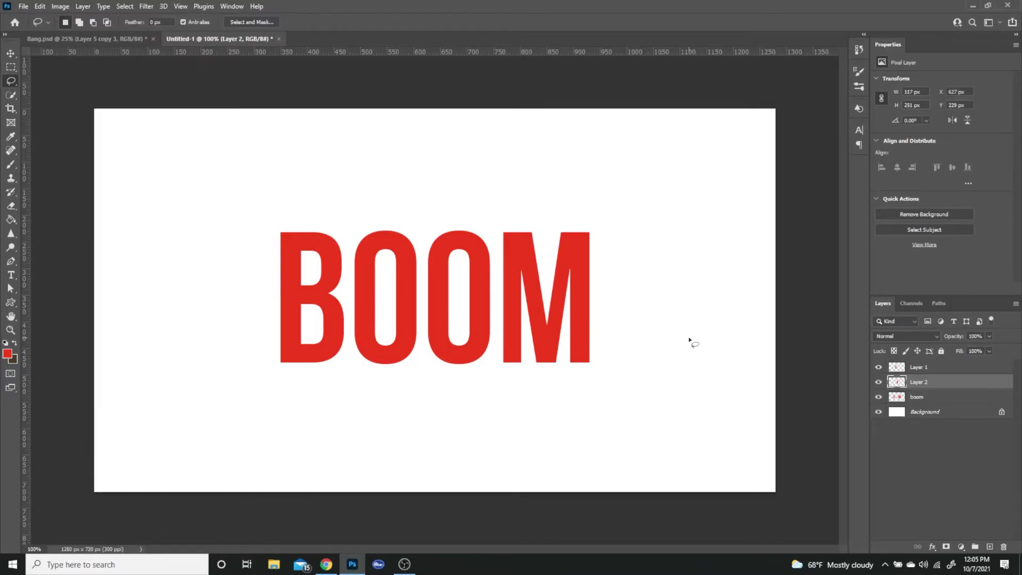
Lasso the M on the boom layer and cut it to its own new layer, leaving only the B behind.
click(946, 404)
mouse_move(601, 372)
mouse_down()
mouse_move(621, 331)
mouse_move(611, 252)
mouse_move(582, 206)
mouse_move(512, 215)
mouse_move(498, 242)
mouse_move(495, 332)
mouse_move(556, 393)
mouse_move(633, 354)
mouse_up()
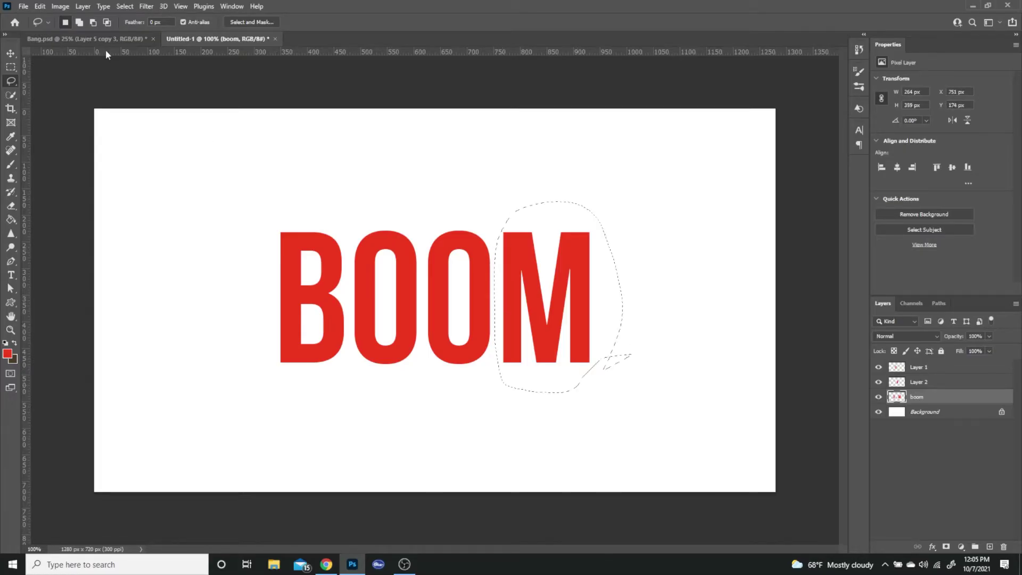
click(103, 6)
mouse_move(83, 6)
mouse_move(160, 17)
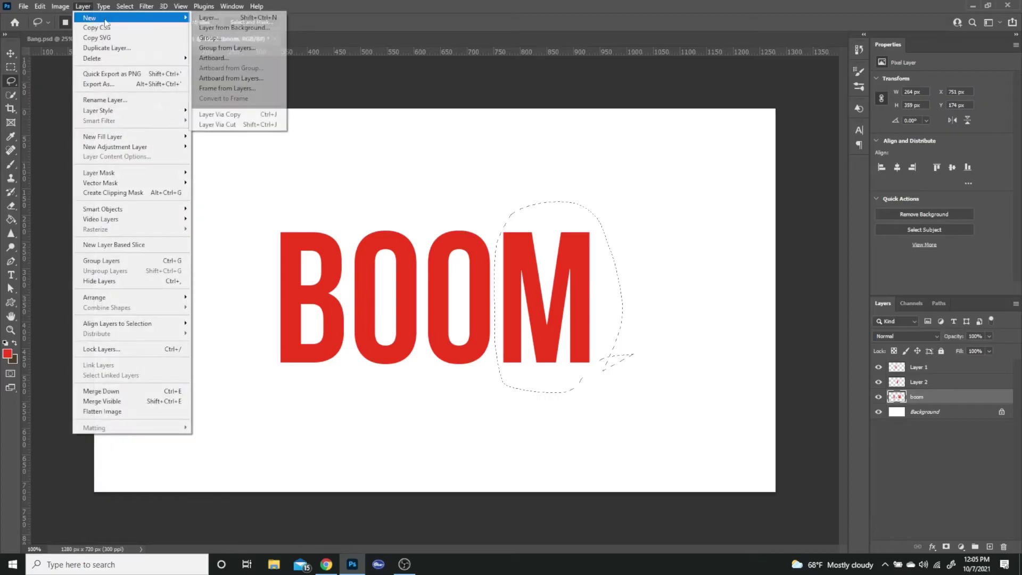
click(263, 126)
mouse_move(879, 412)
mouse_down()
mouse_move(878, 367)
mouse_move(878, 412)
mouse_up()
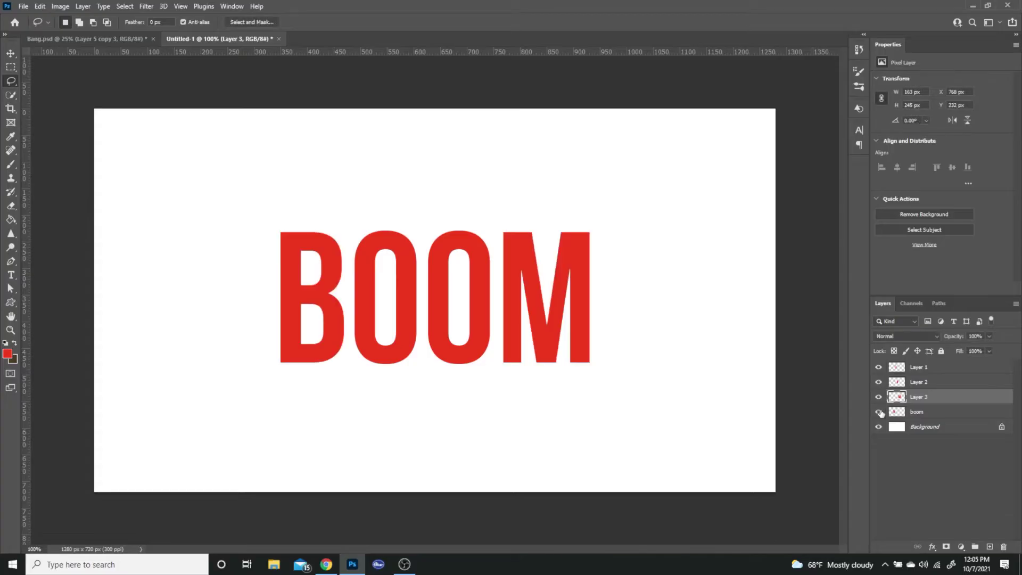
click(962, 414)
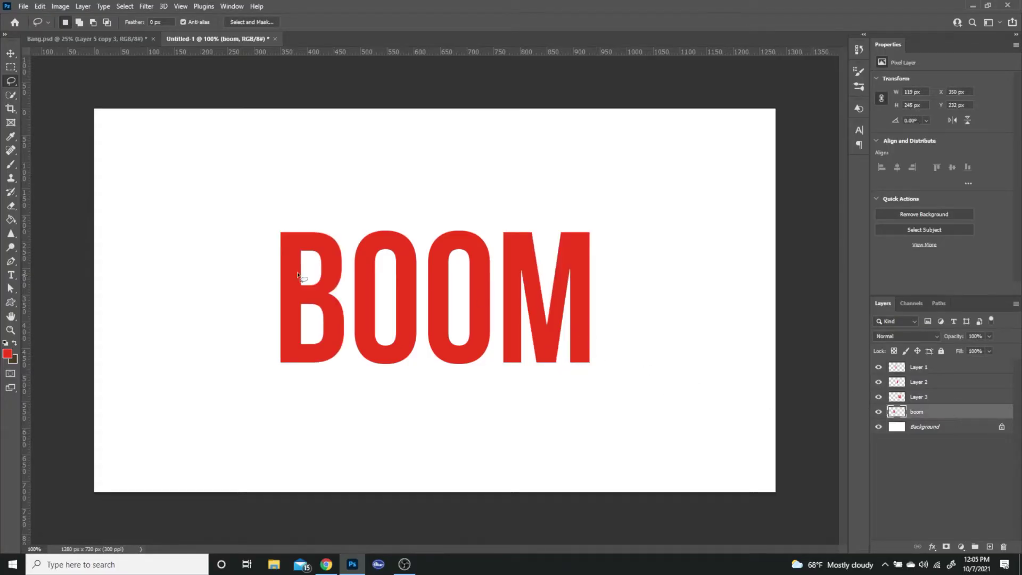
Stagger the letters: lower the first O about 29 px and the M 32 px, raise the second O 22 px and the B 10 px.
key(v)
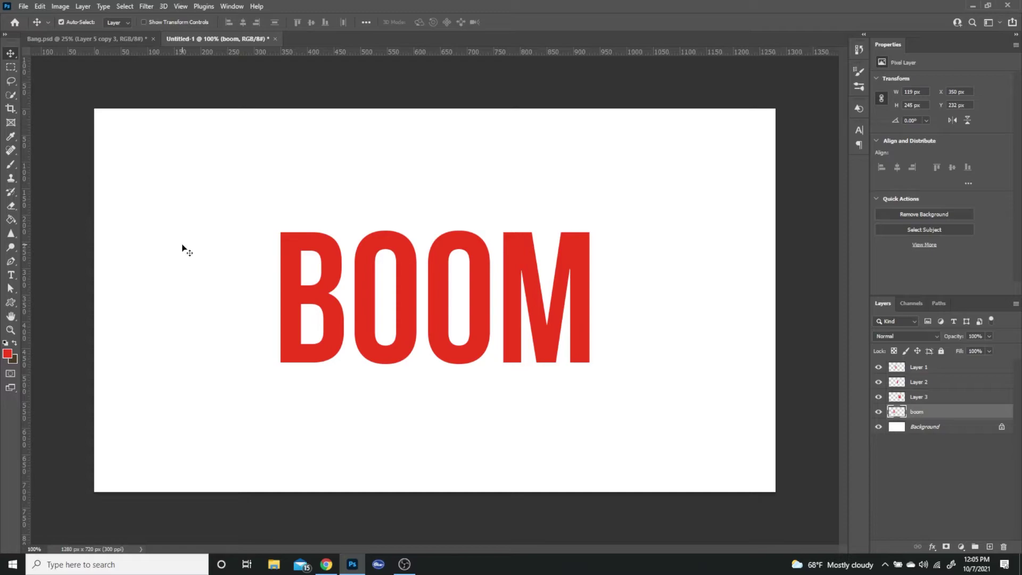
click(410, 277)
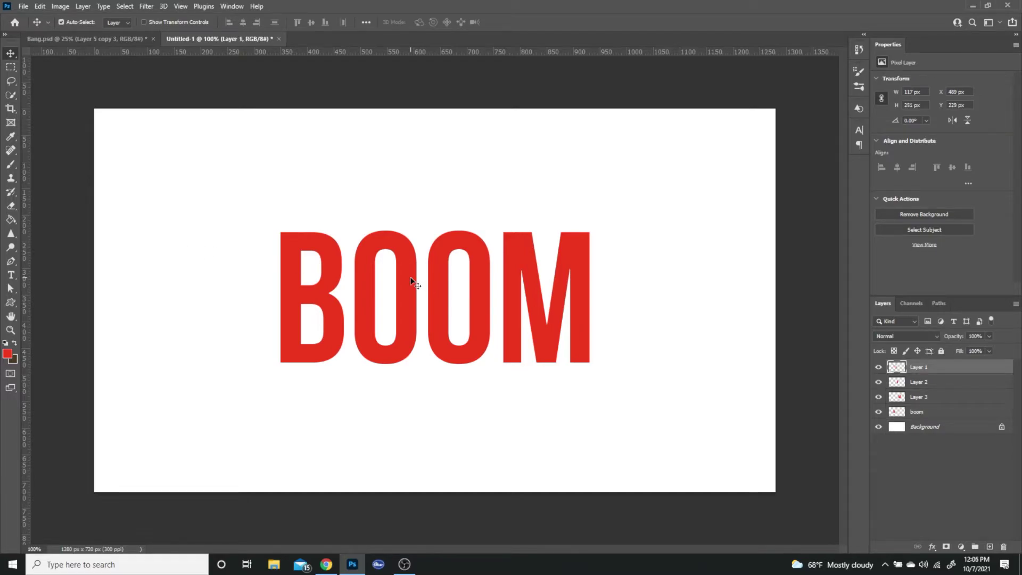
drag(410, 277, 407, 293)
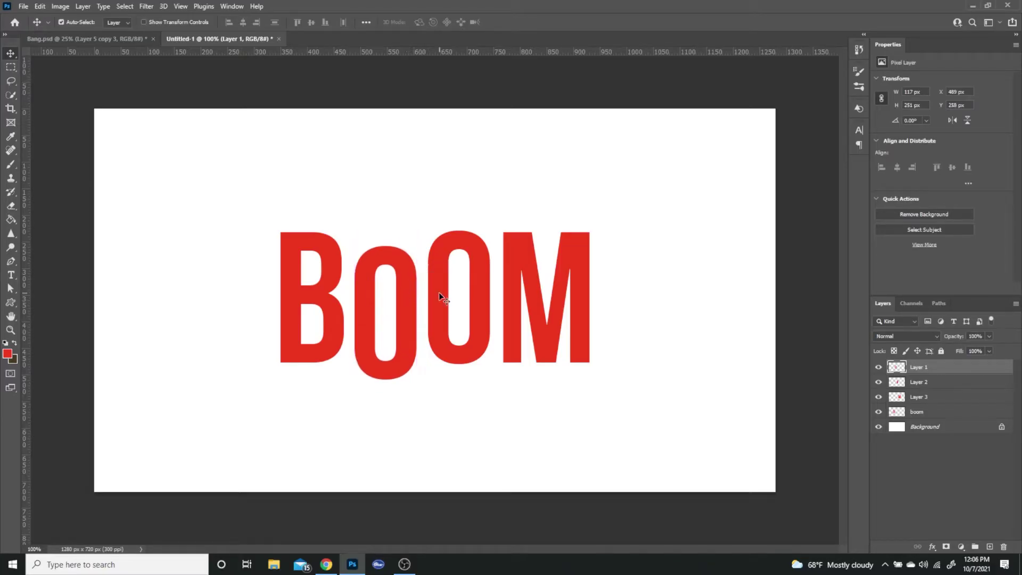
click(488, 269)
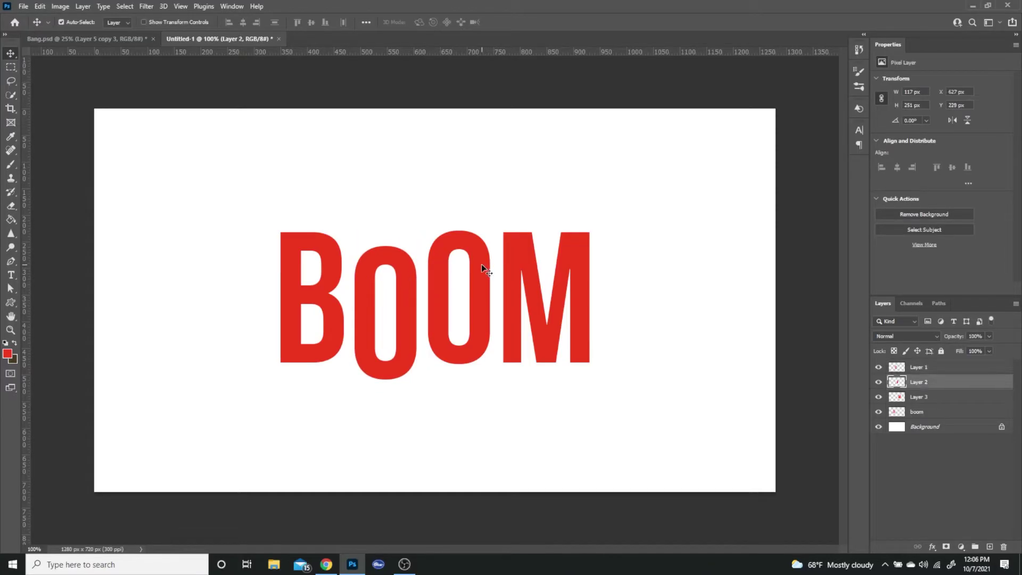
drag(481, 264, 482, 253)
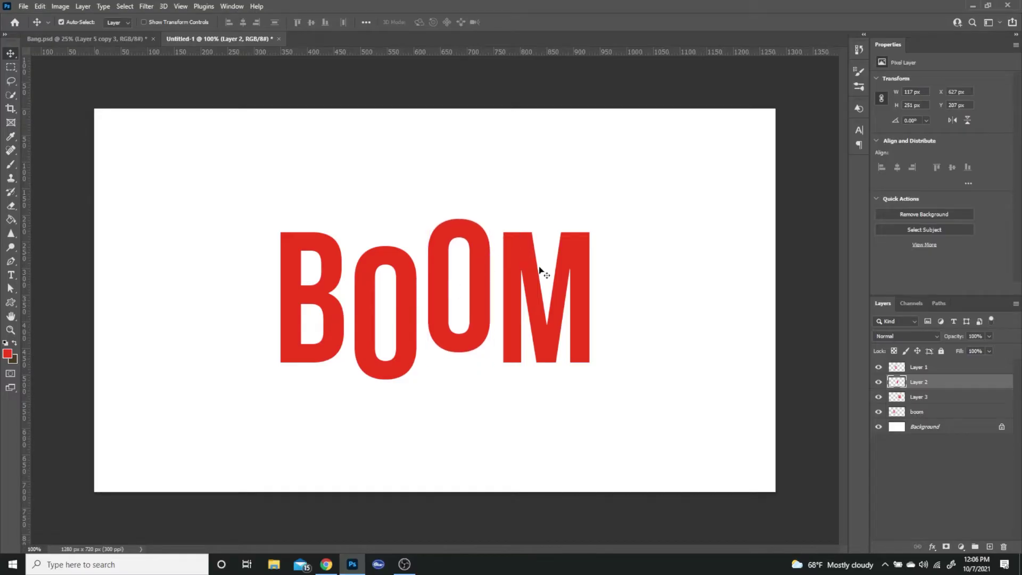
drag(580, 252, 583, 283)
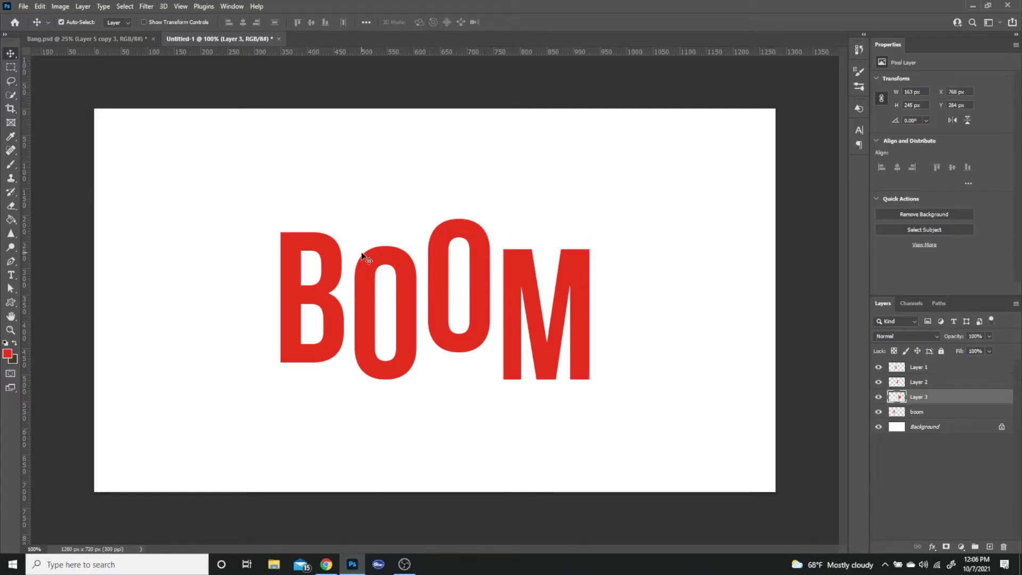
drag(334, 254, 335, 251)
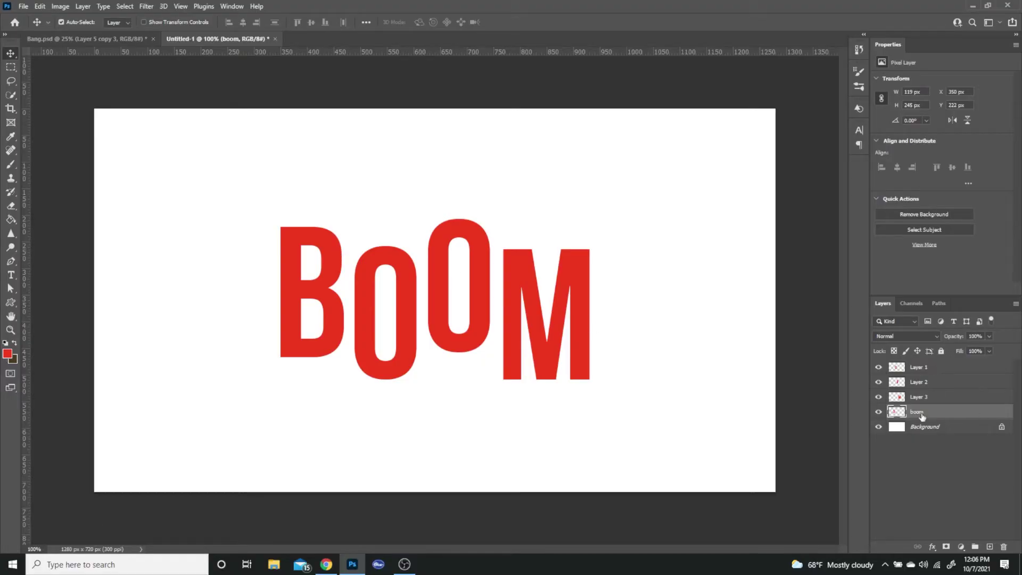
Merge the four letter layers into a single layer.
shift+click(935, 370)
right_click(936, 371)
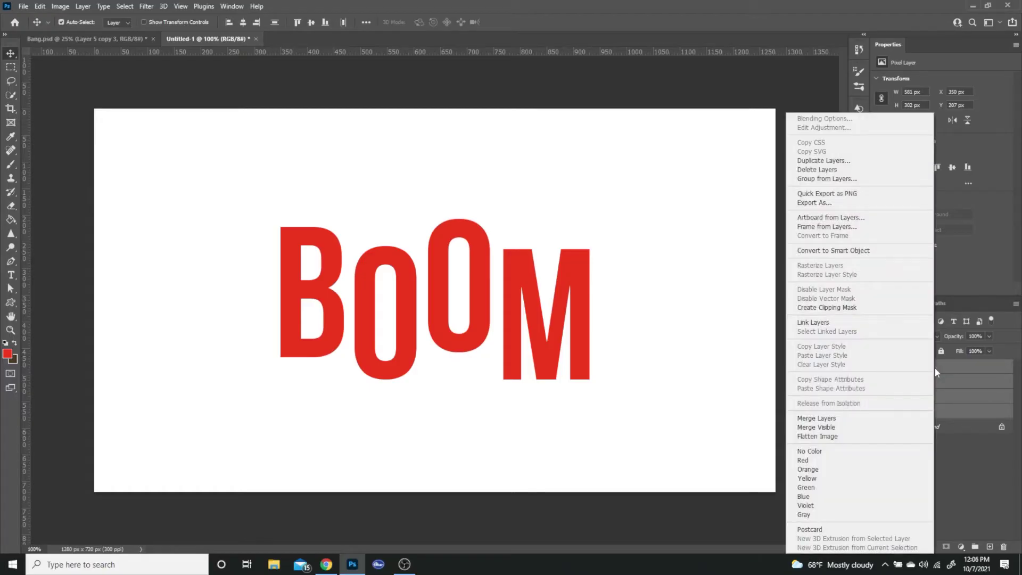
click(851, 413)
Apply a Perspective transform to the merged BOOM letters, flaring the base to about 636 px wide and slightly adjusting the upper corners.
click(40, 6)
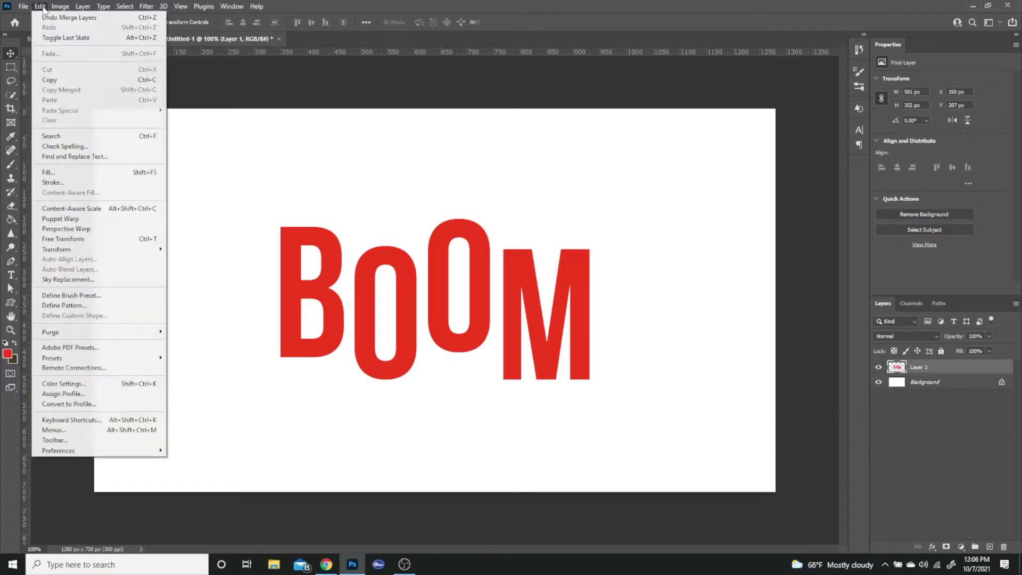
mouse_move(113, 255)
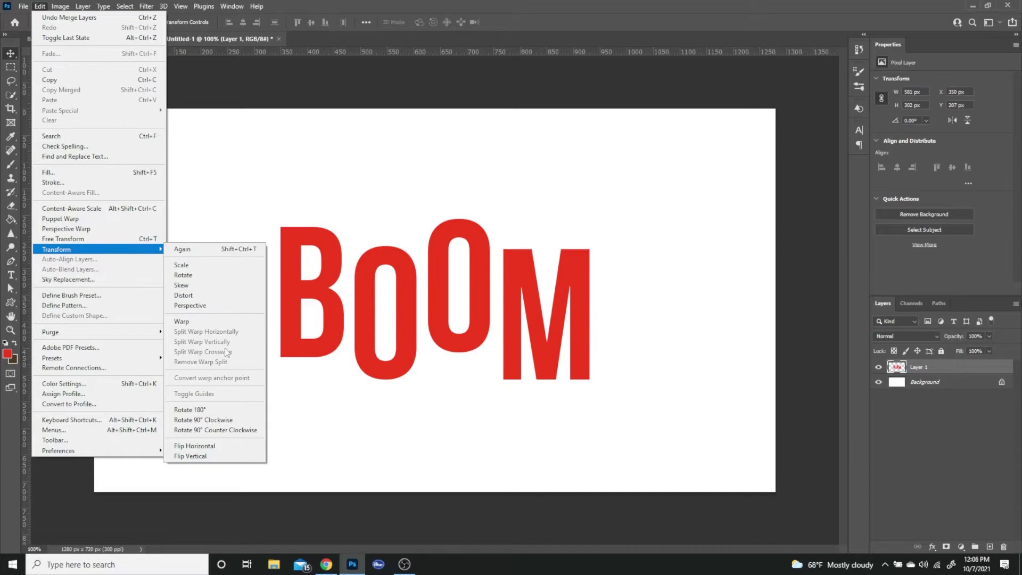
click(198, 306)
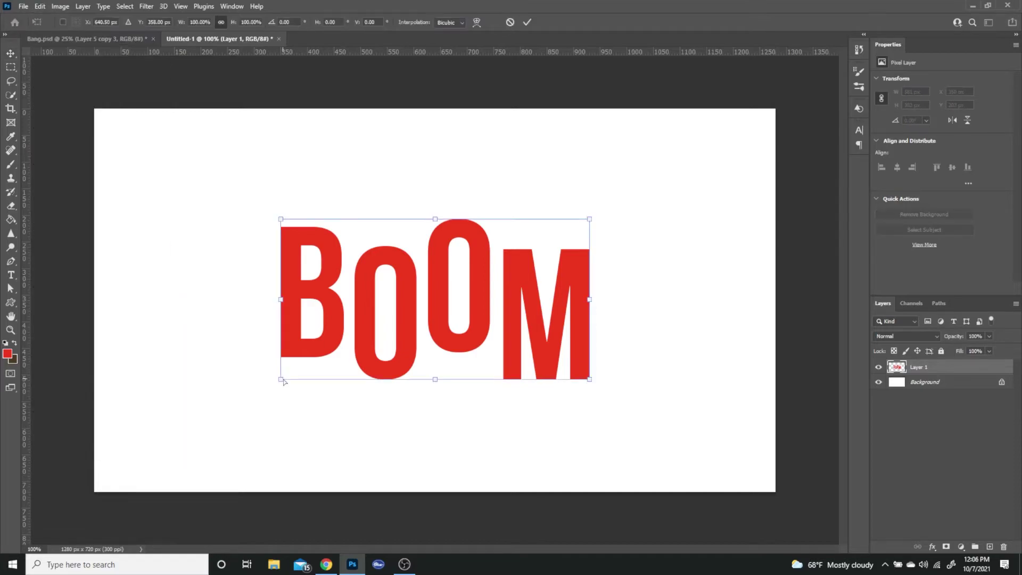
drag(280, 379, 264, 379)
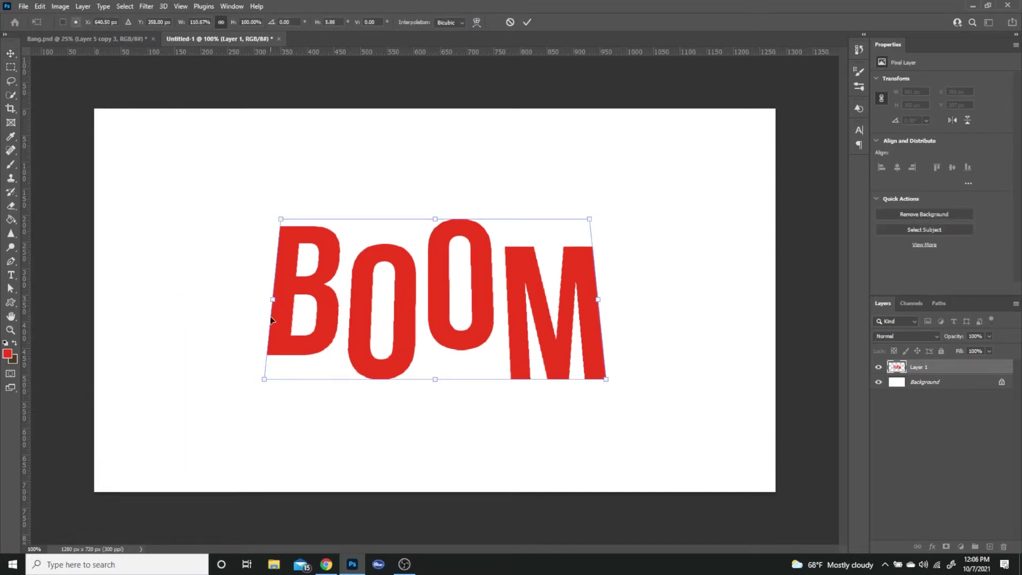
drag(281, 220, 289, 223)
key(Return)
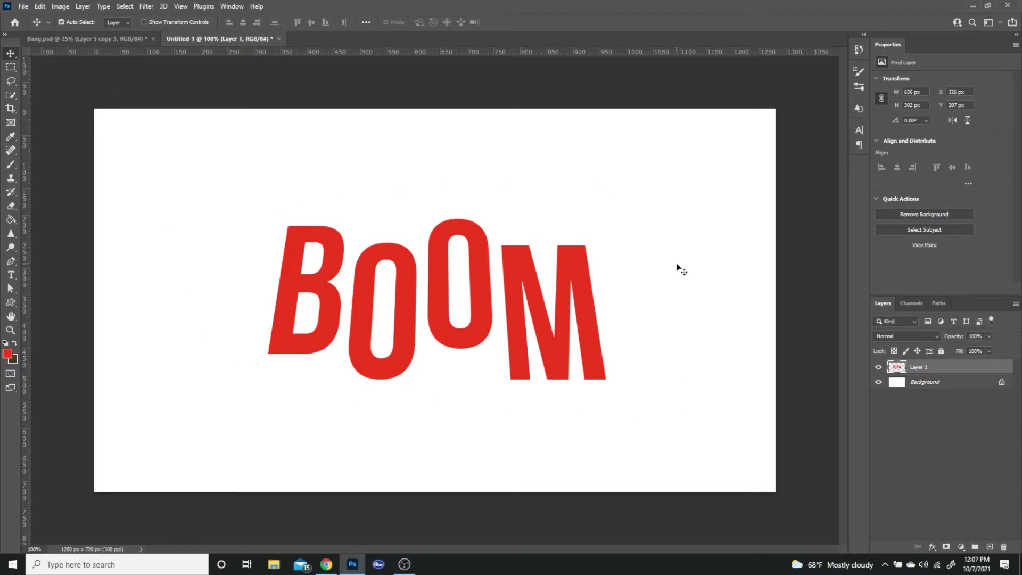
Duplicate the BOOM layer and give the lower of the two layers a green Color Overlay, 1dc535.
key(ctrl+j)
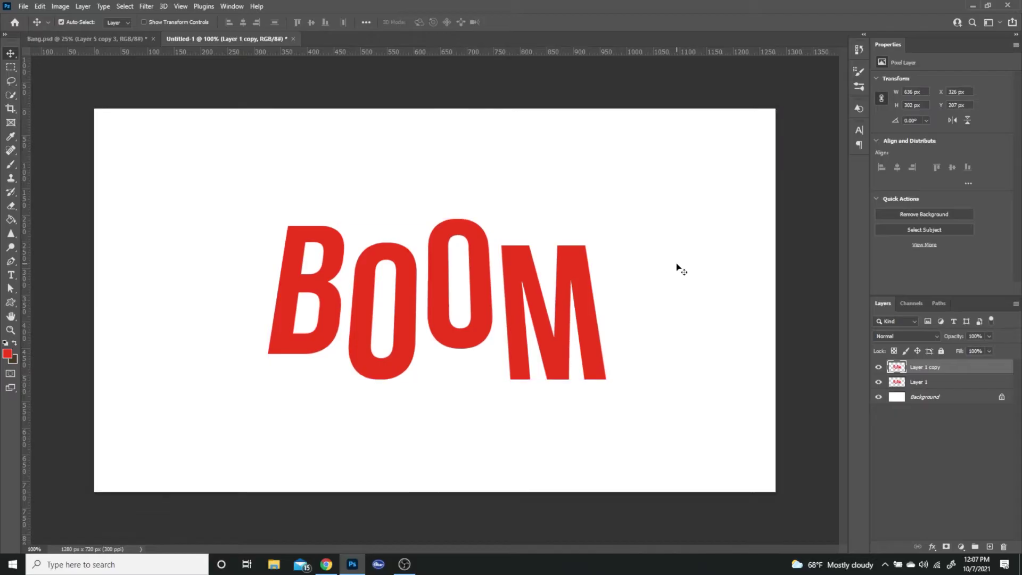
click(950, 383)
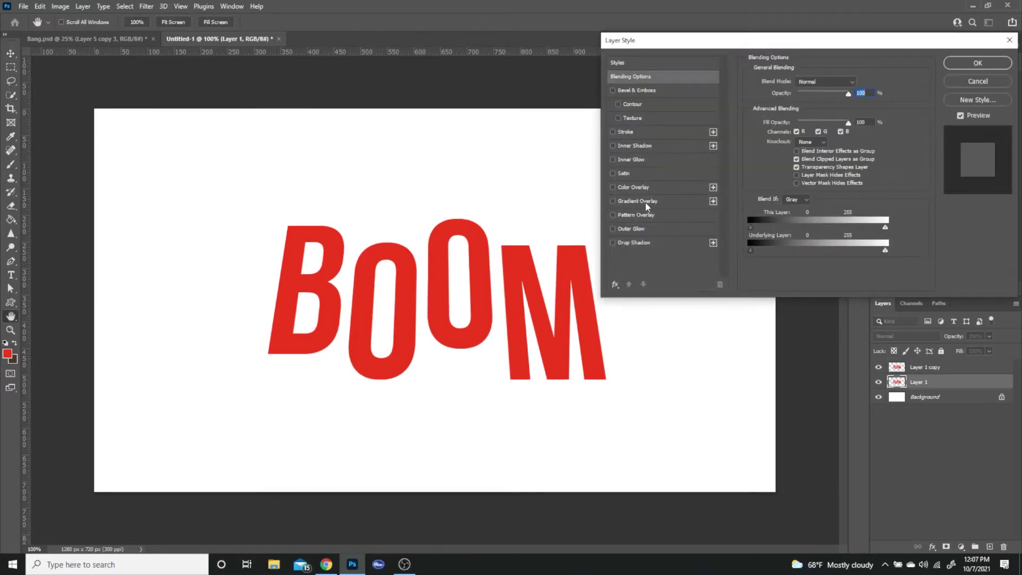
click(639, 188)
click(858, 82)
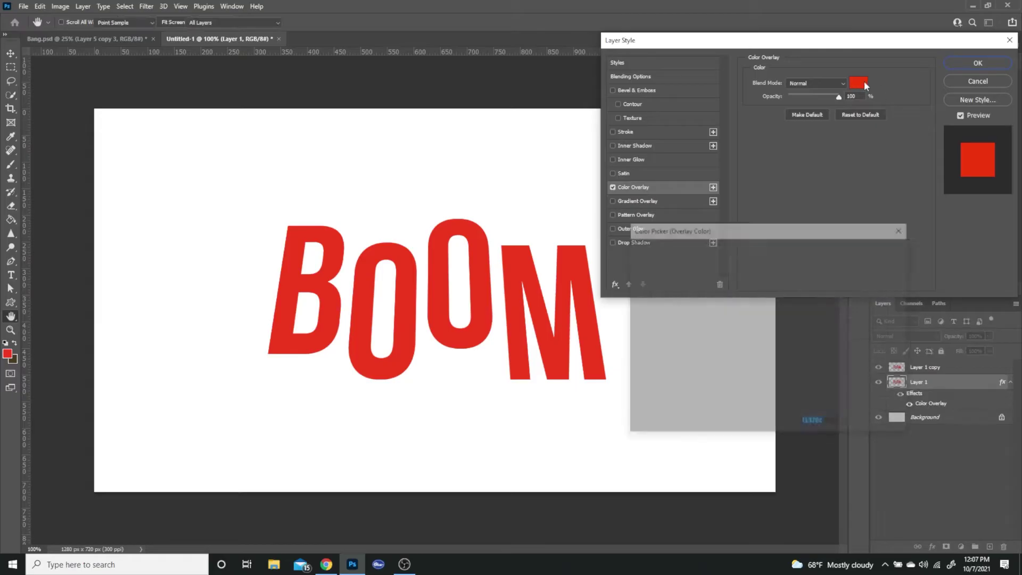
text(1dc535)
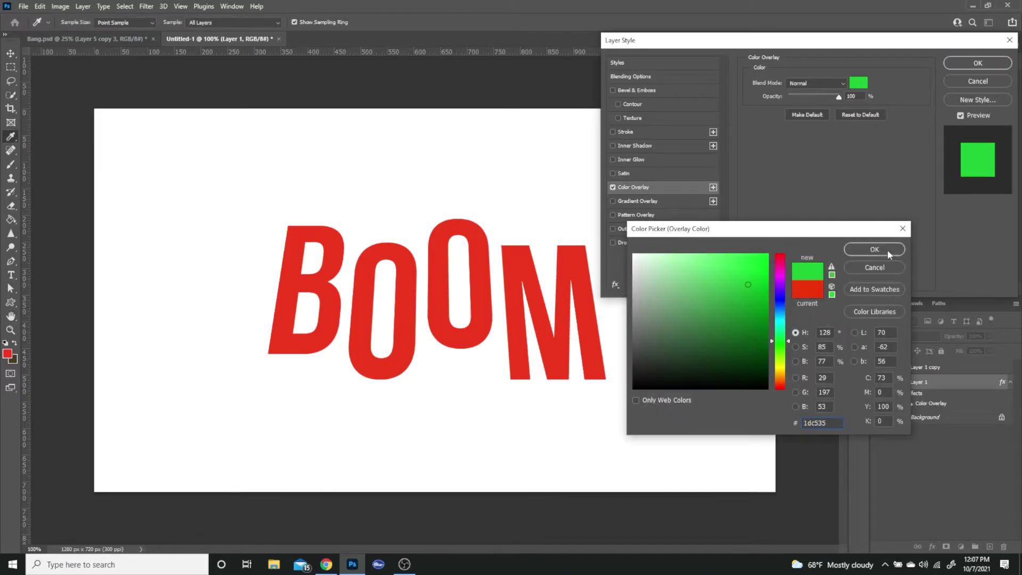
click(875, 249)
click(990, 64)
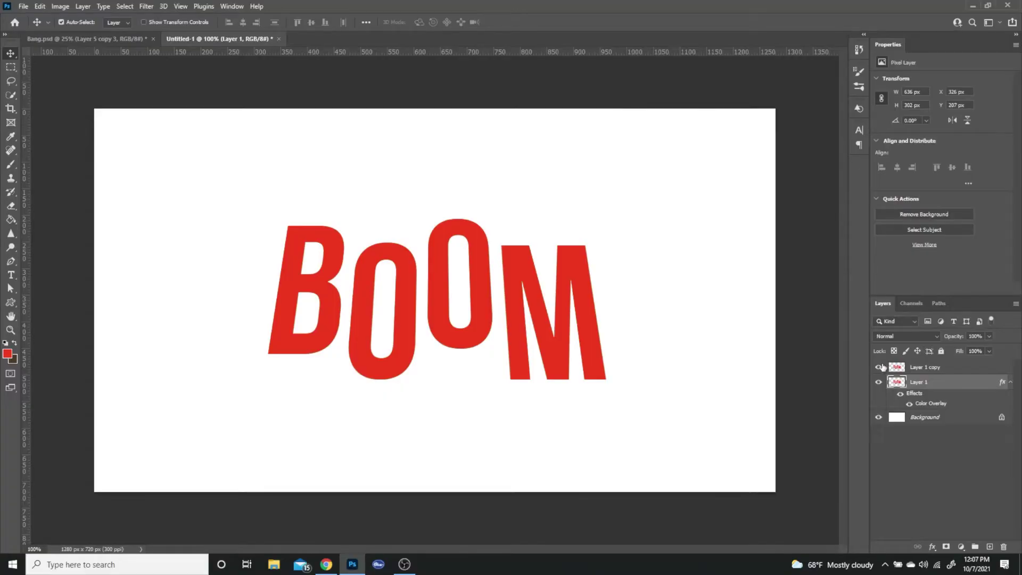
Move the green BOOM layer down 1 px with Free Transform.
key(ctrl+t)
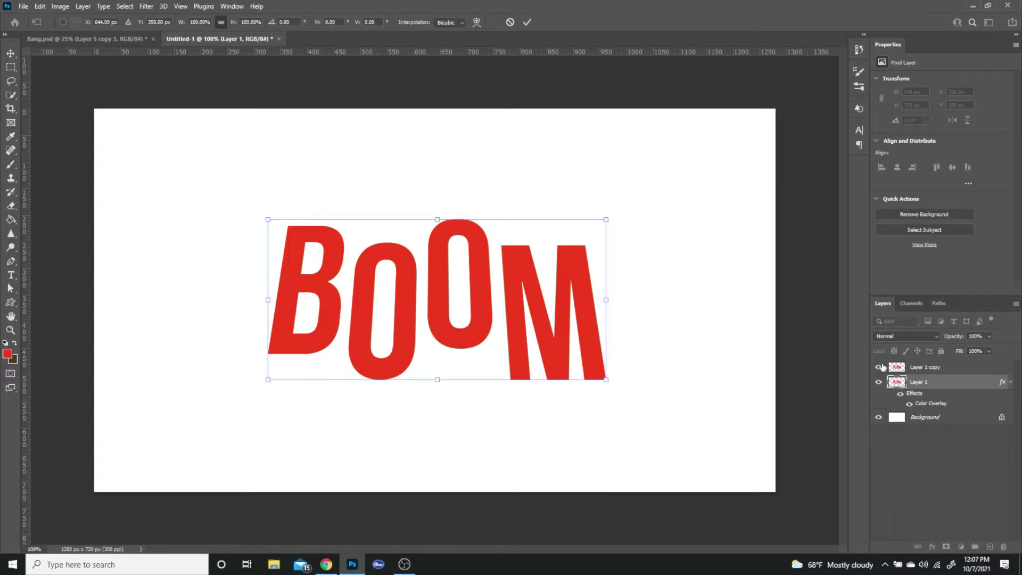
key(Down)
key(Return)
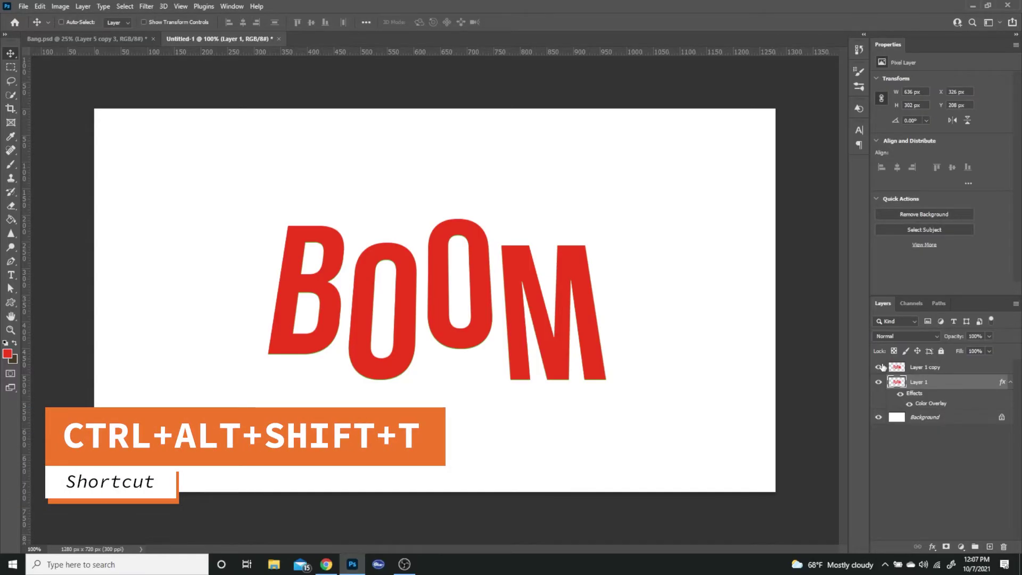
Repeat the 1 px downward transform on successive duplicates up to Layer 1 copy 40, building the green extrusion behind the red letters.
key(ctrl+alt+shift+t)
key(ctrl+alt+shift+t)
key(ctrl+alt+shift+t)
key(ctrl+alt+shift+t)
key(ctrl+alt+shift+t)
key(ctrl+alt+shift+t)
key(ctrl+alt+shift+t)
key(ctrl+alt+shift+t)
key(ctrl+alt+shift+t)
key(ctrl+alt+shift+t)
key(ctrl+alt+shift+t)
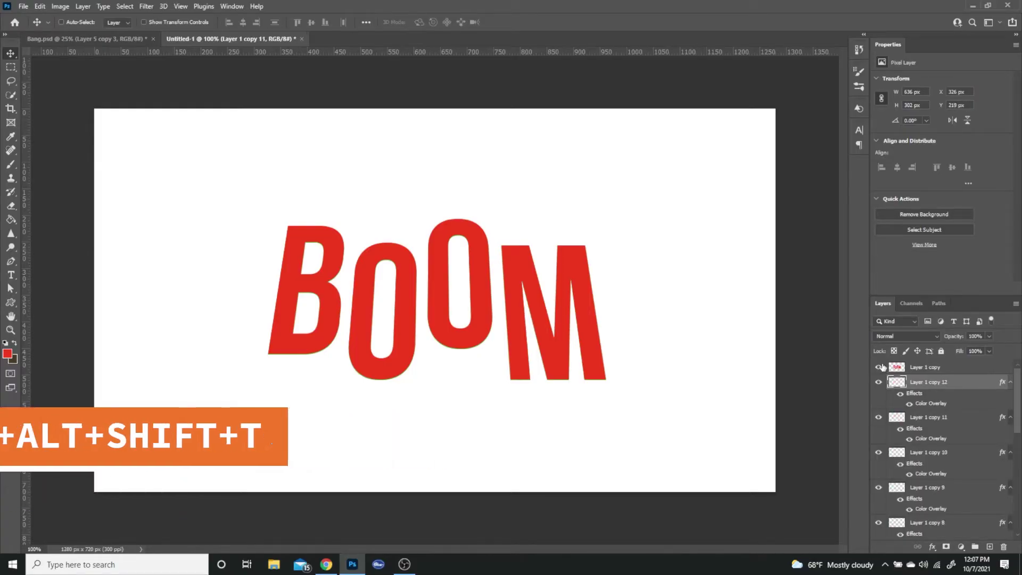
key(ctrl+alt+shift+t)
key(ctrl+alt+shift+t)
key(ctrl+alt+shift+t)
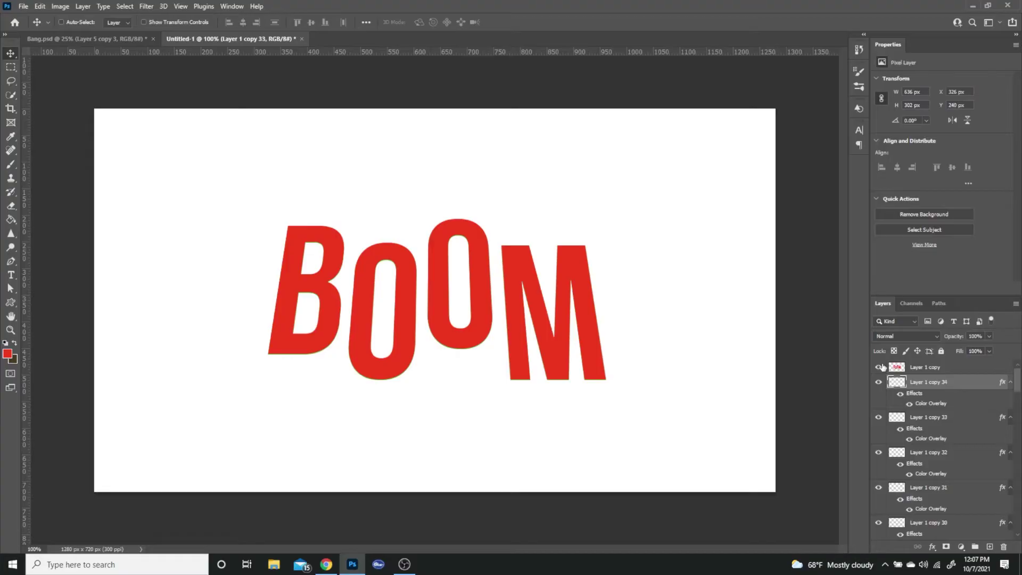
key(ctrl+alt+shift+t)
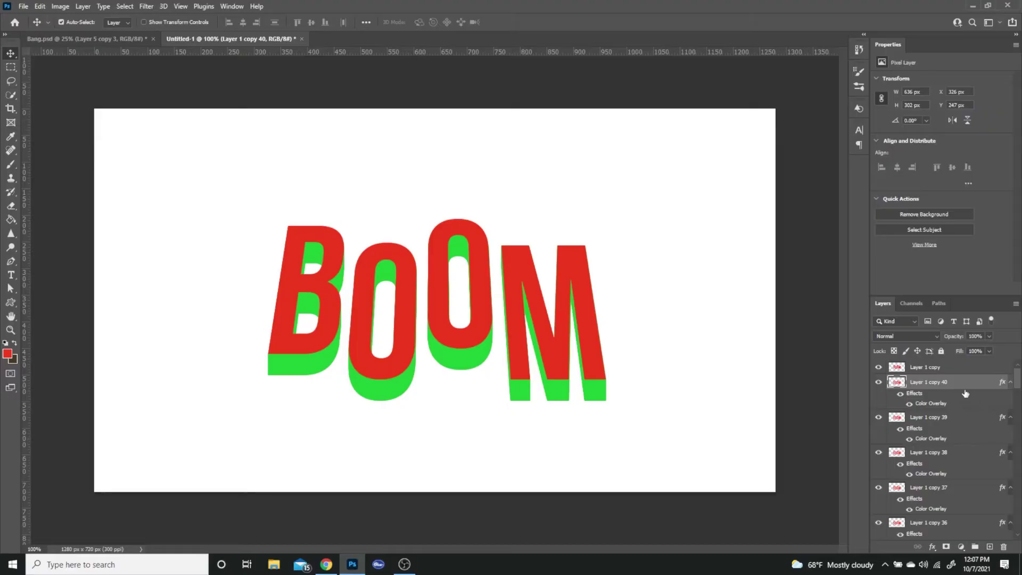
Merge all green layers from Layer 1 copy 40 down to Layer 1, and toggle the merged extrusion's visibility off and on.
scroll(956, 394, down, 5)
scroll(954, 394, down, 12)
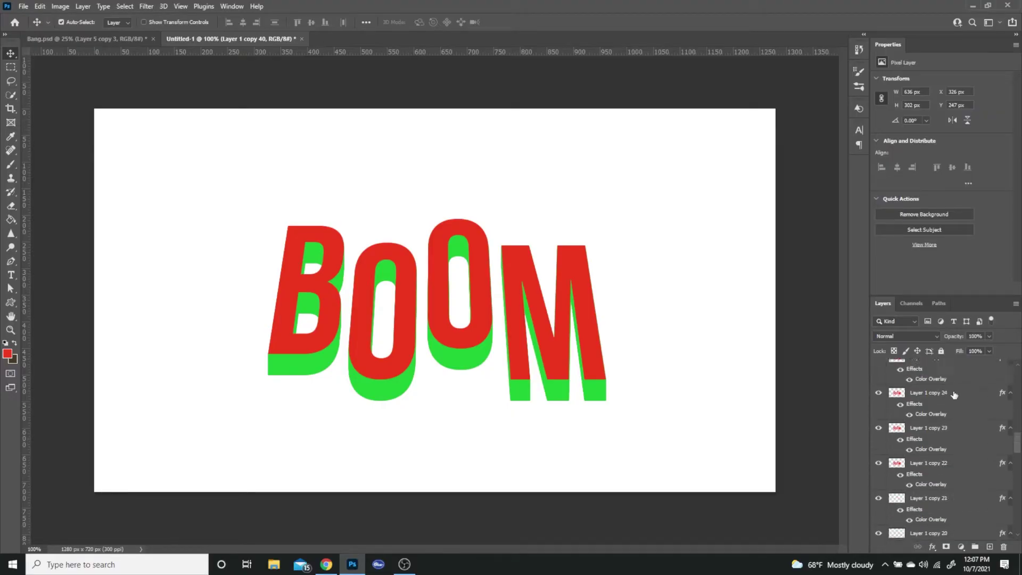
scroll(948, 420, down, 2)
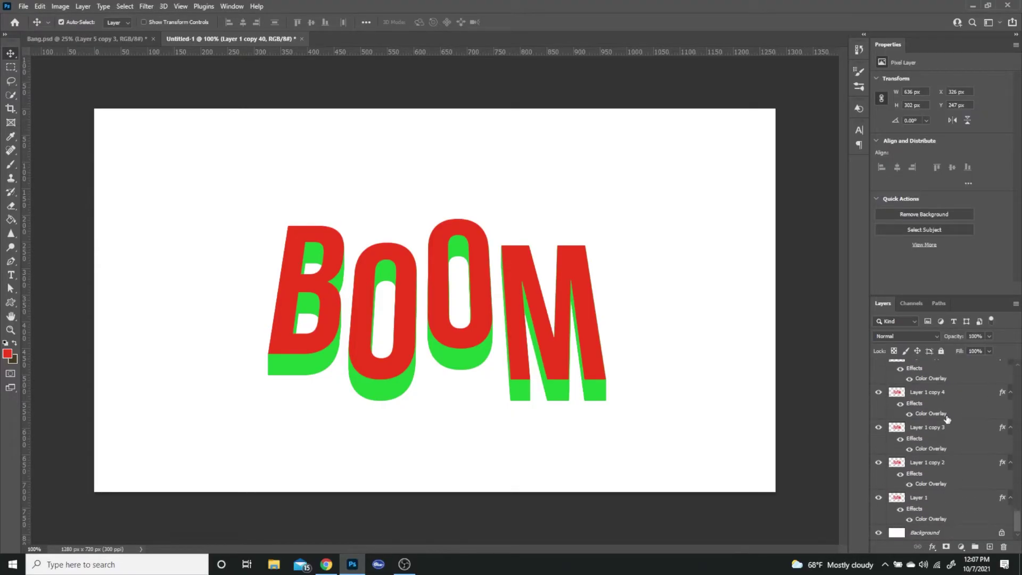
shift+click(941, 503)
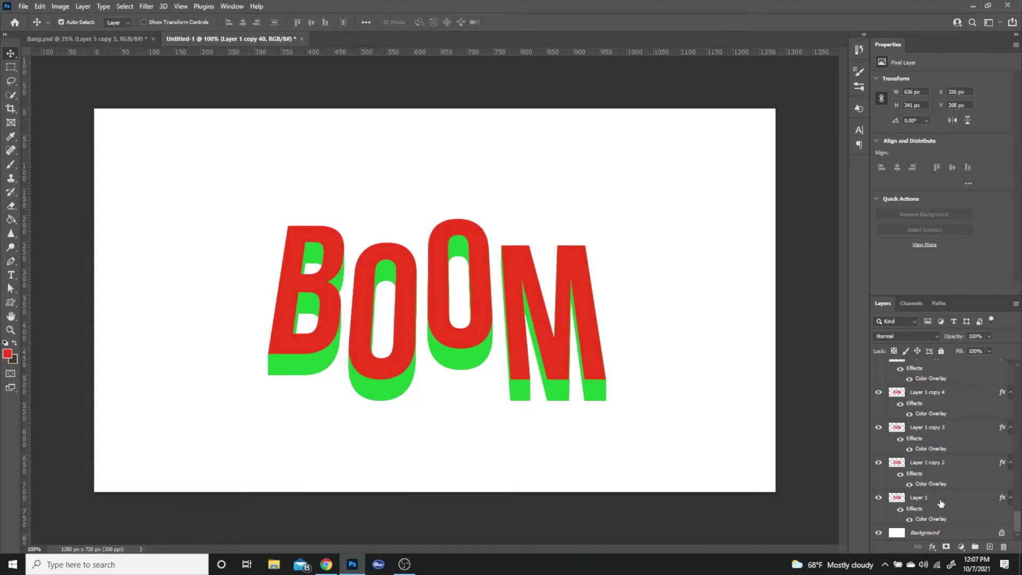
right_click(940, 503)
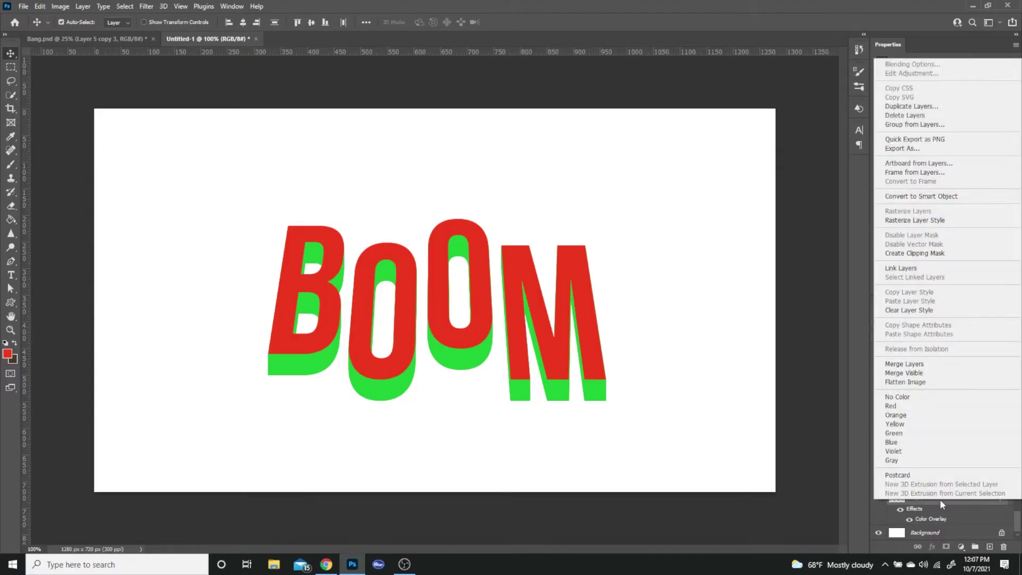
click(942, 364)
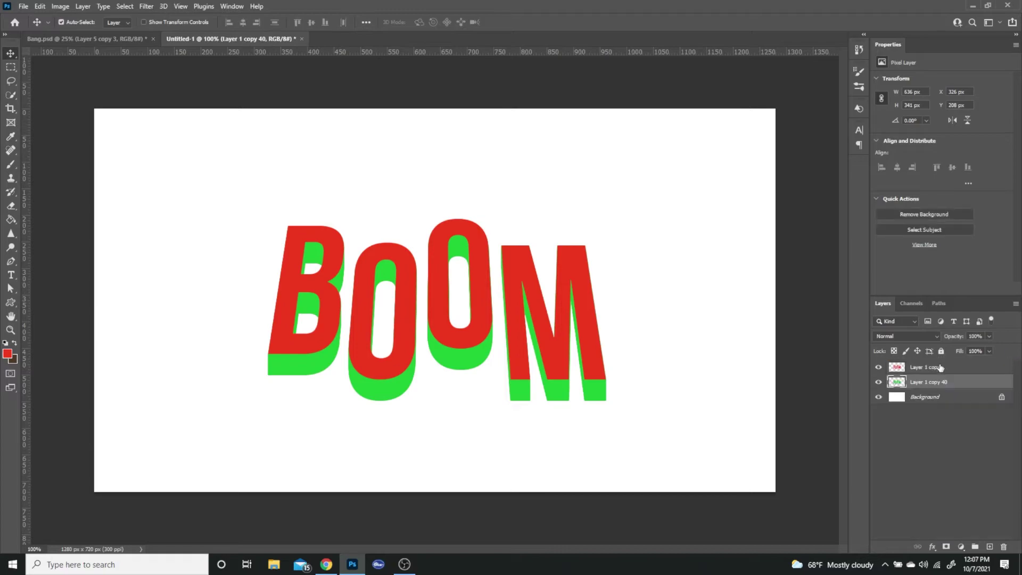
click(879, 382)
click(878, 383)
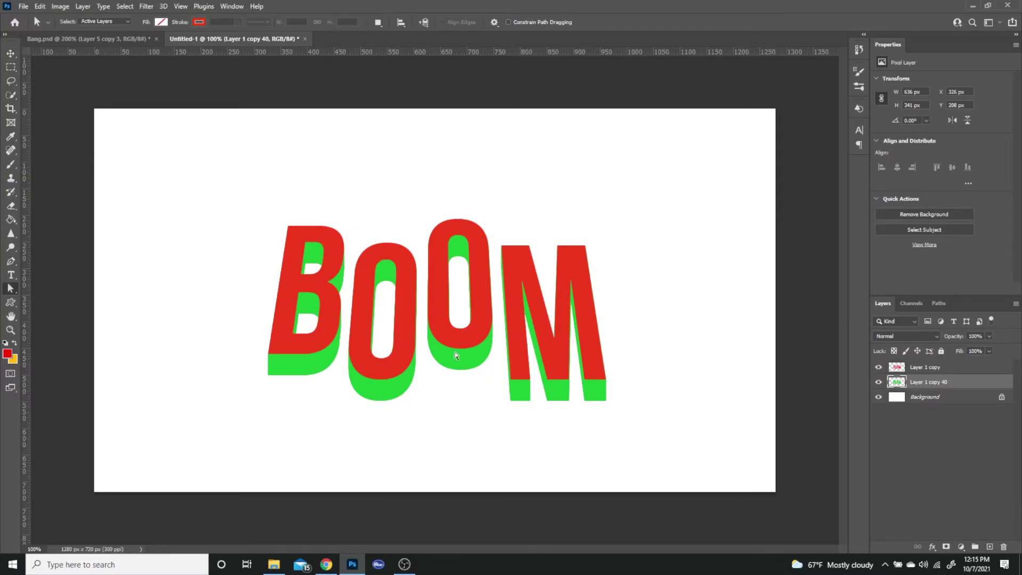
Place the pi7rbyXxT image from the ENVATO folder above the green layer and scale it to 53.35%, covering the whole BOOM text.
click(273, 564)
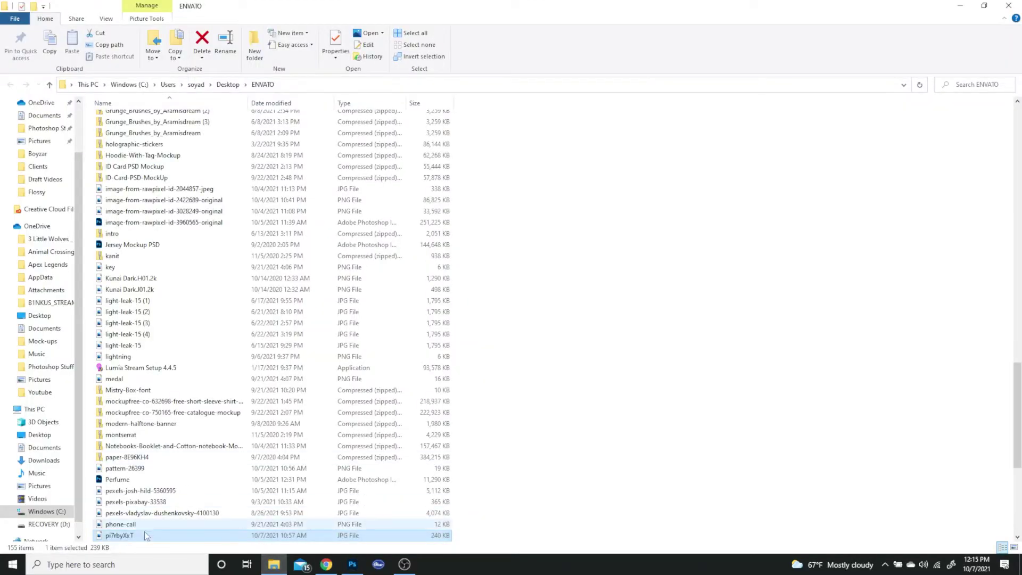
click(353, 564)
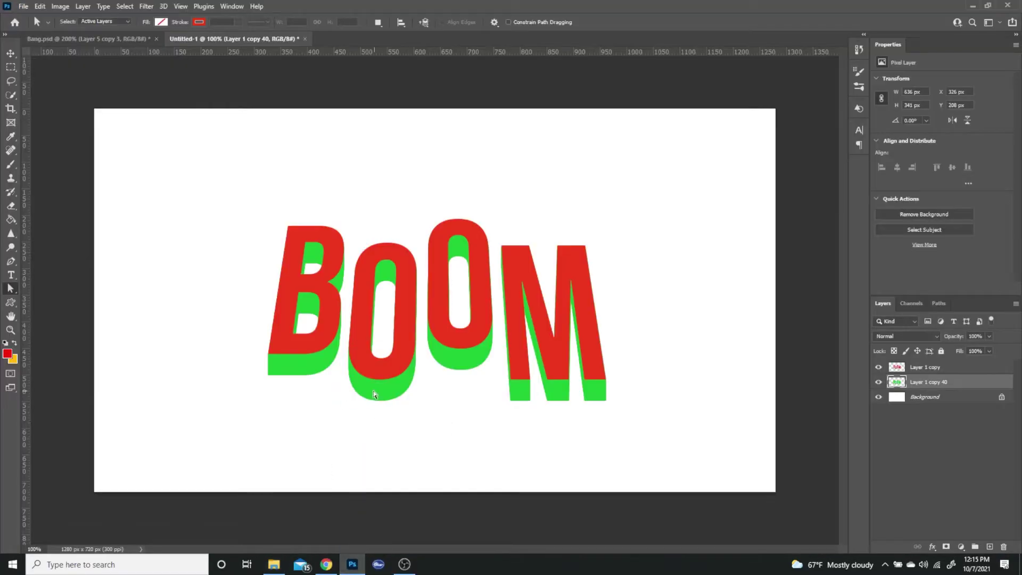
drag(373, 394, 373, 394)
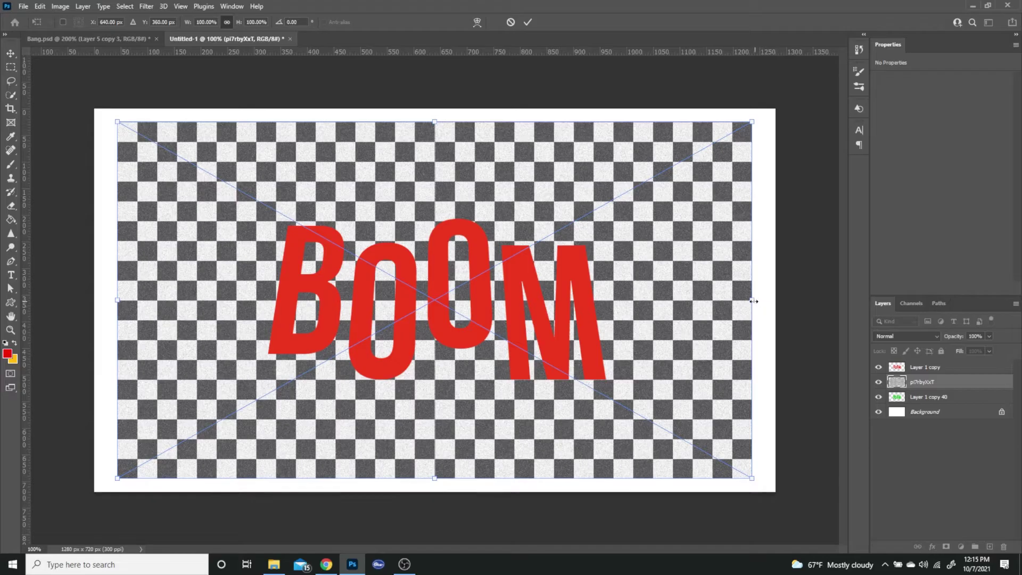
drag(754, 301, 607, 324)
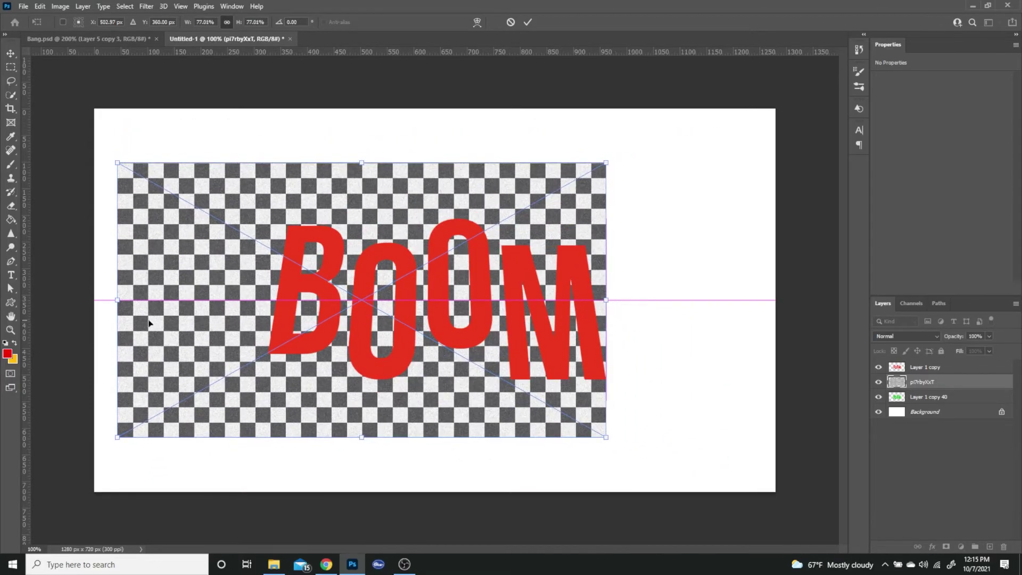
drag(149, 323, 296, 299)
drag(435, 357, 440, 357)
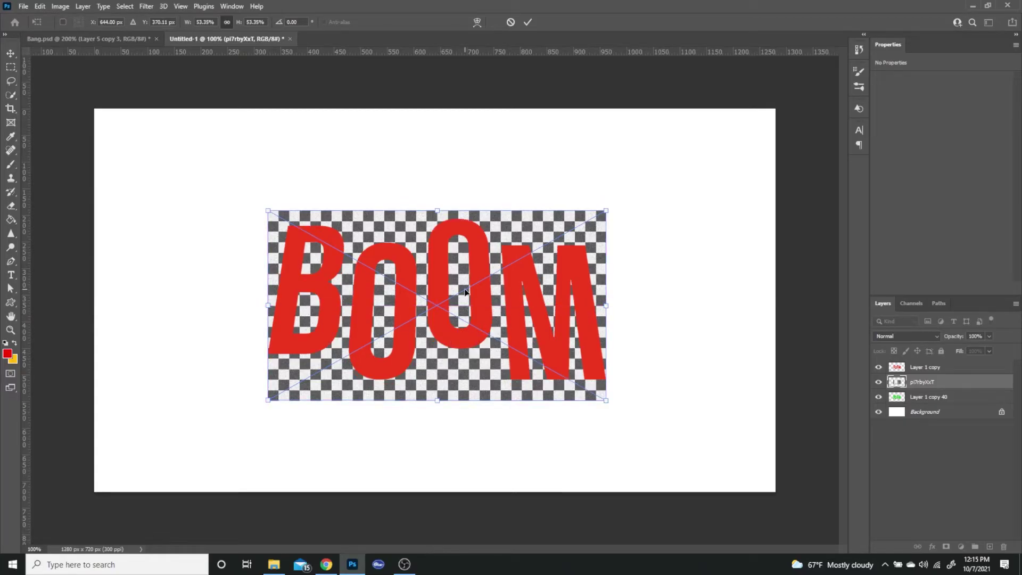
key(Return)
Add a Gradient Map adjustment above the checkerboard image and use f30202 for the stop at location 0%.
click(961, 547)
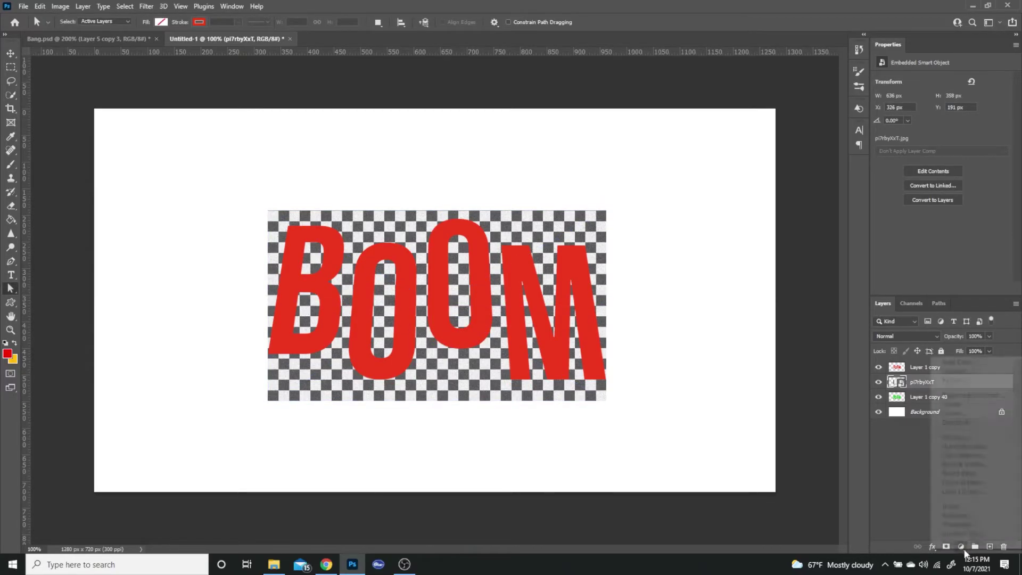
click(965, 534)
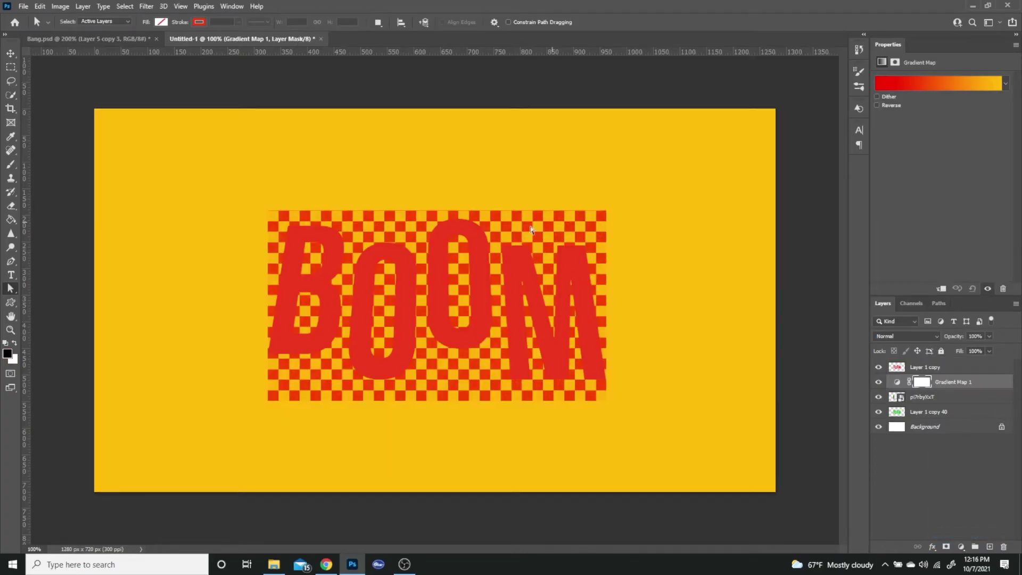
click(931, 87)
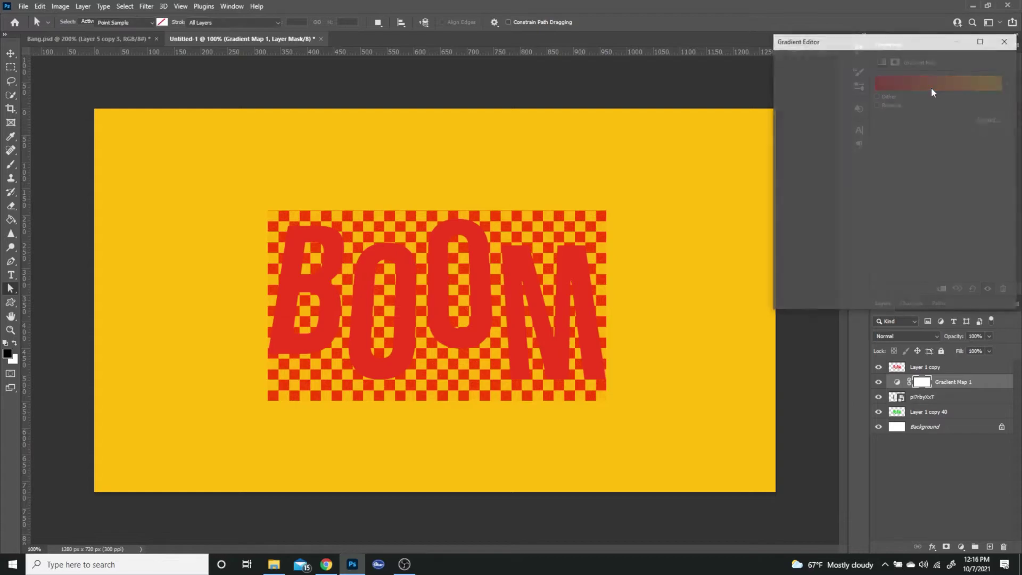
click(787, 237)
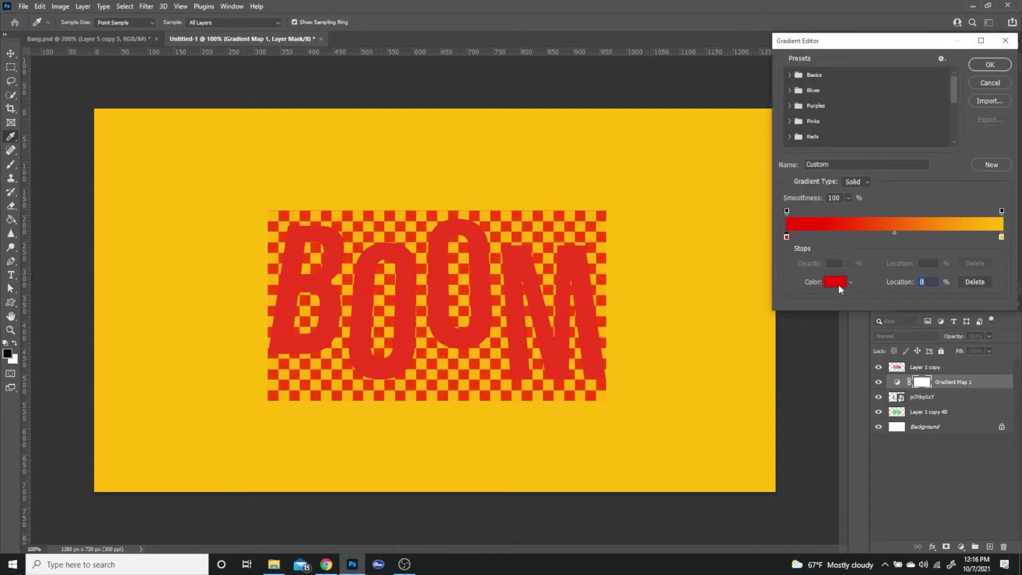
click(835, 282)
drag(729, 238, 219, 81)
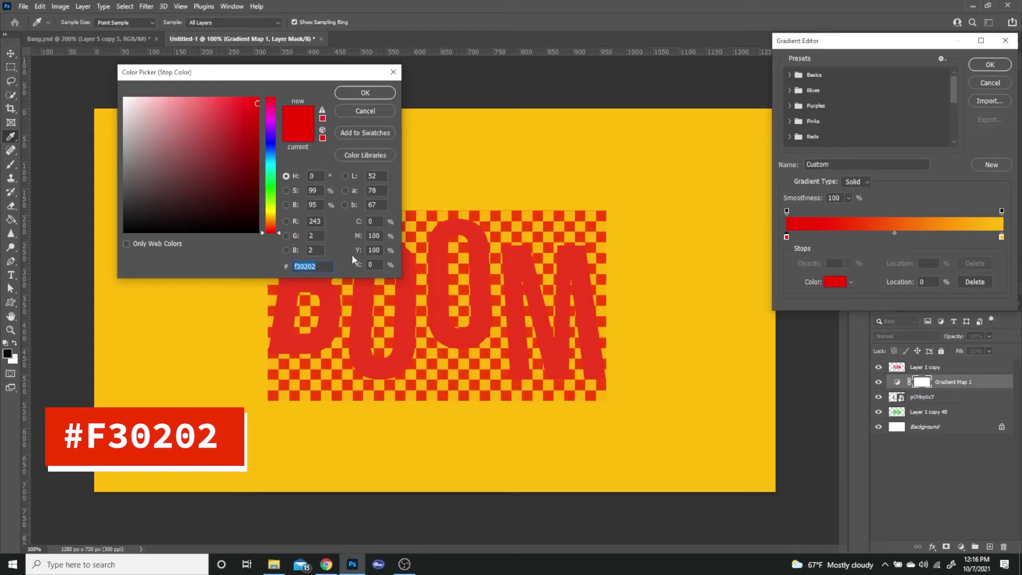
click(362, 96)
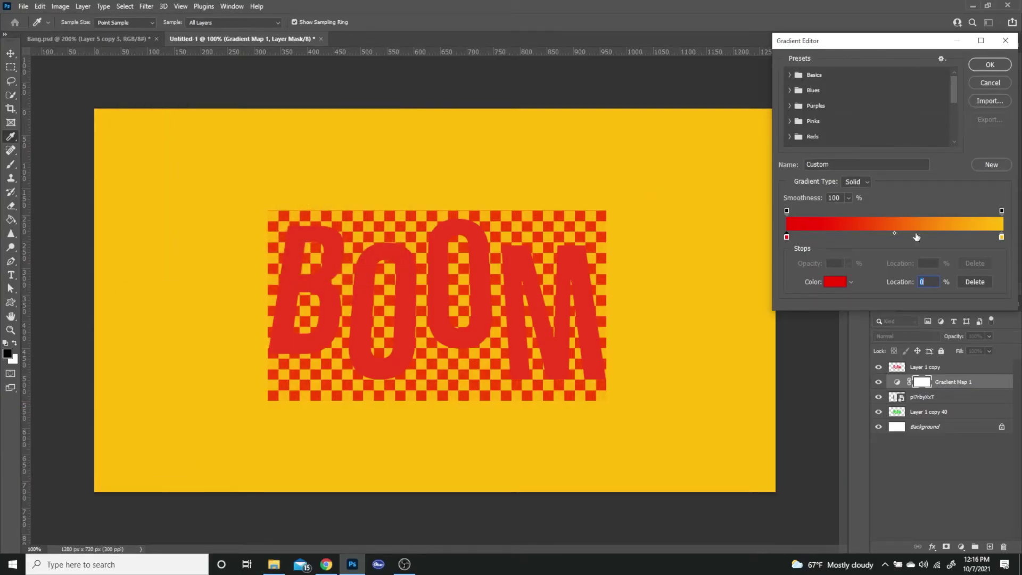
Use ffbd0a for the gradient map's stop at location 100% and accept the gradient.
click(1002, 237)
click(835, 283)
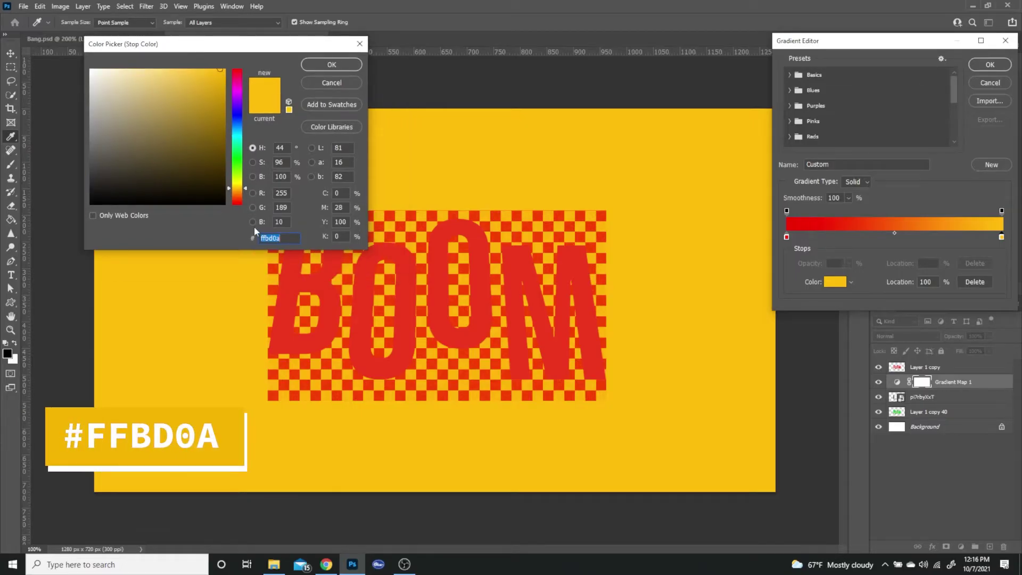
click(347, 66)
click(990, 65)
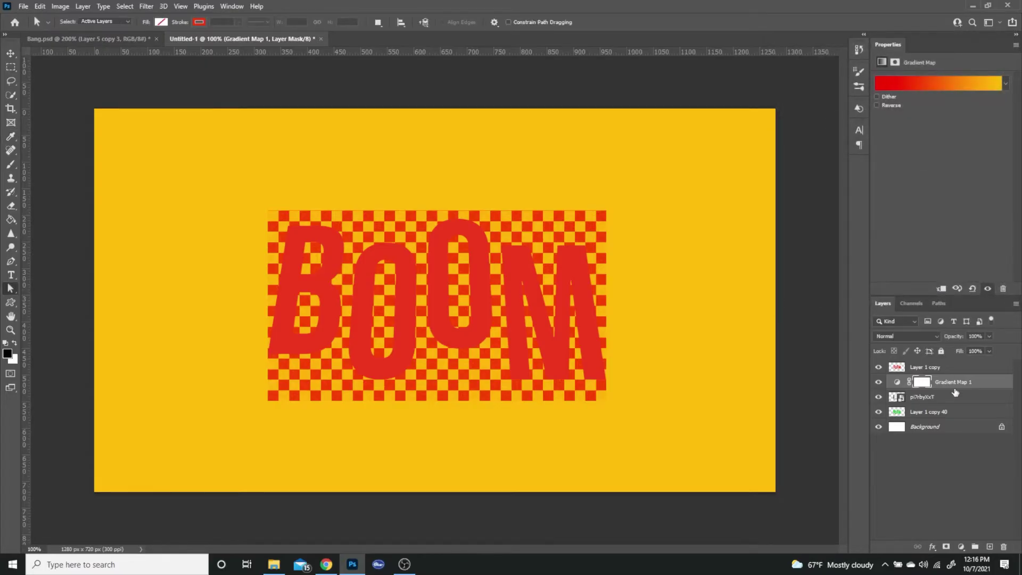
Clip the Gradient Map adjustment to the pi7rbyXxT checkerboard image and merge the two into a single layer.
right_click(989, 387)
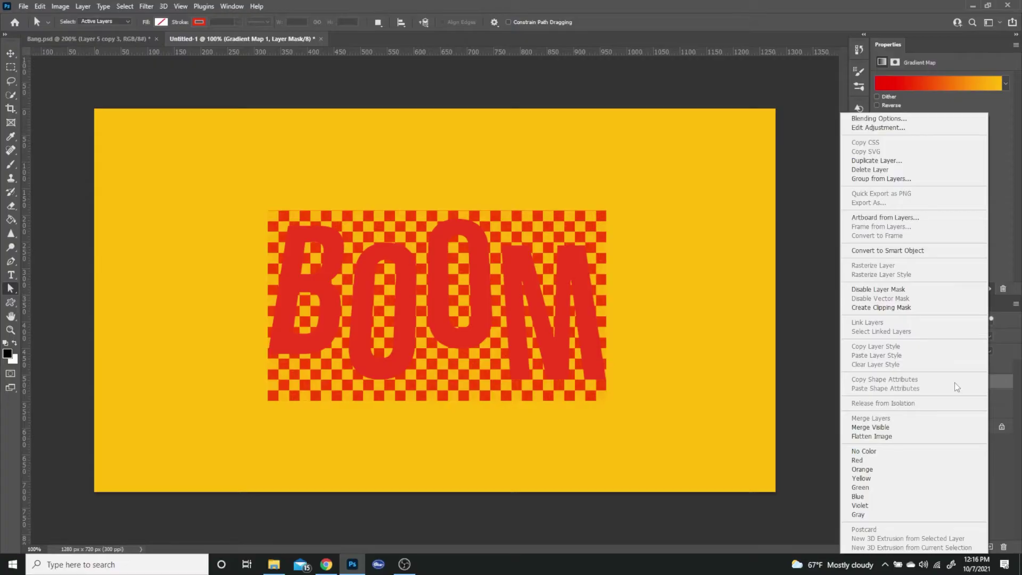
click(891, 309)
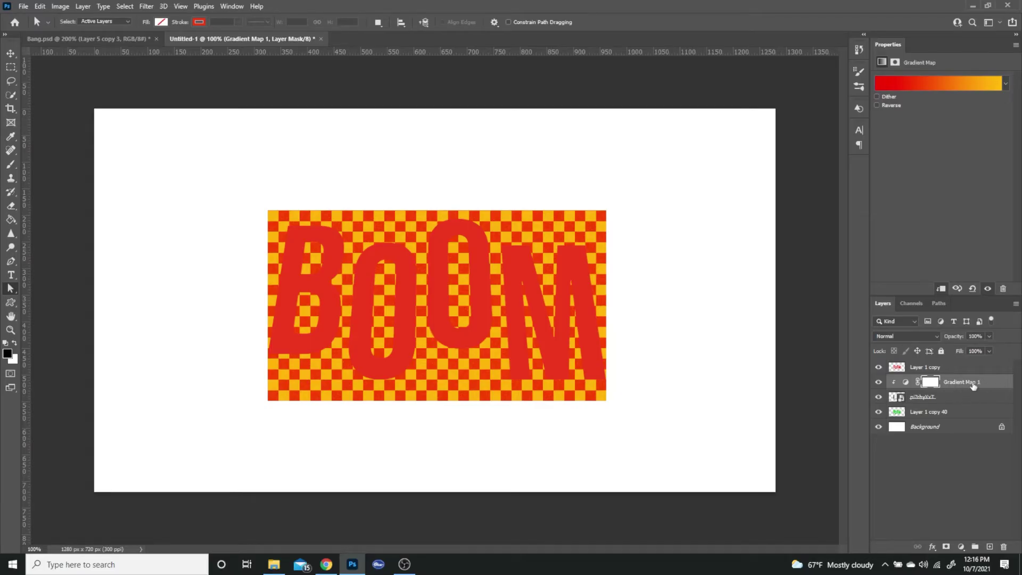
shift+click(952, 397)
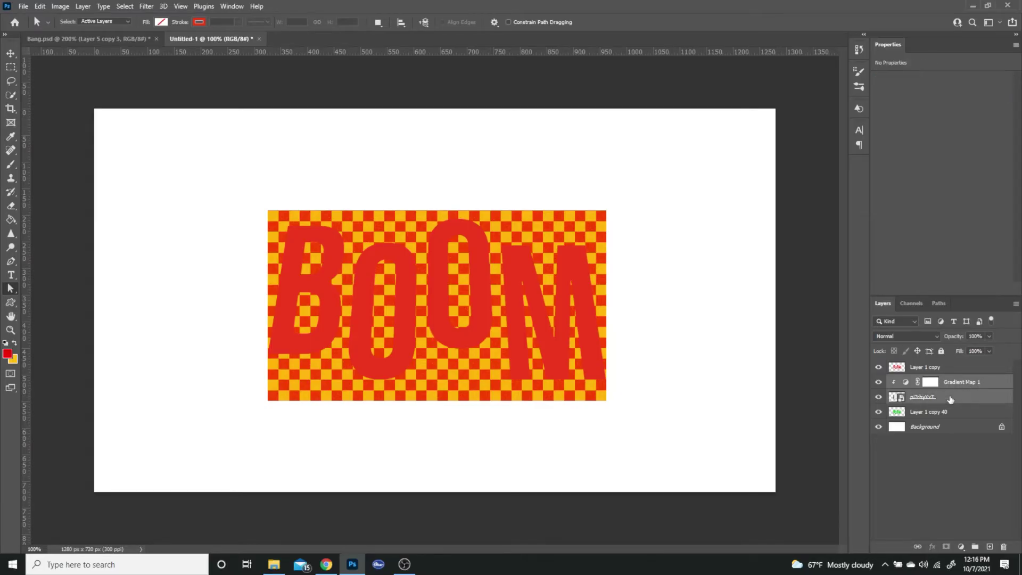
right_click(951, 400)
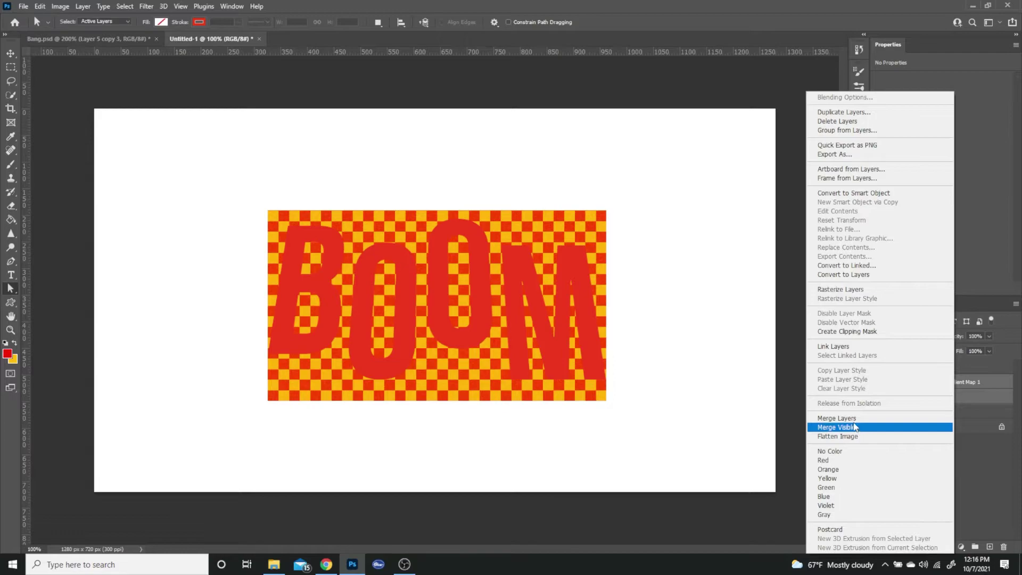
click(855, 418)
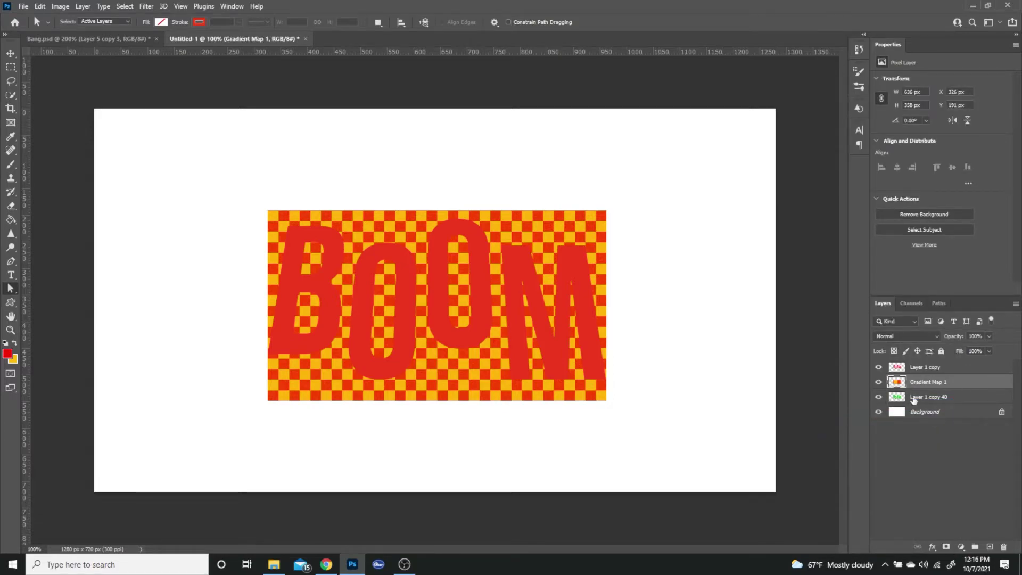
Clip the merged checkerboard layer to the green extrusion layer, Layer 1 copy 40.
right_click(961, 386)
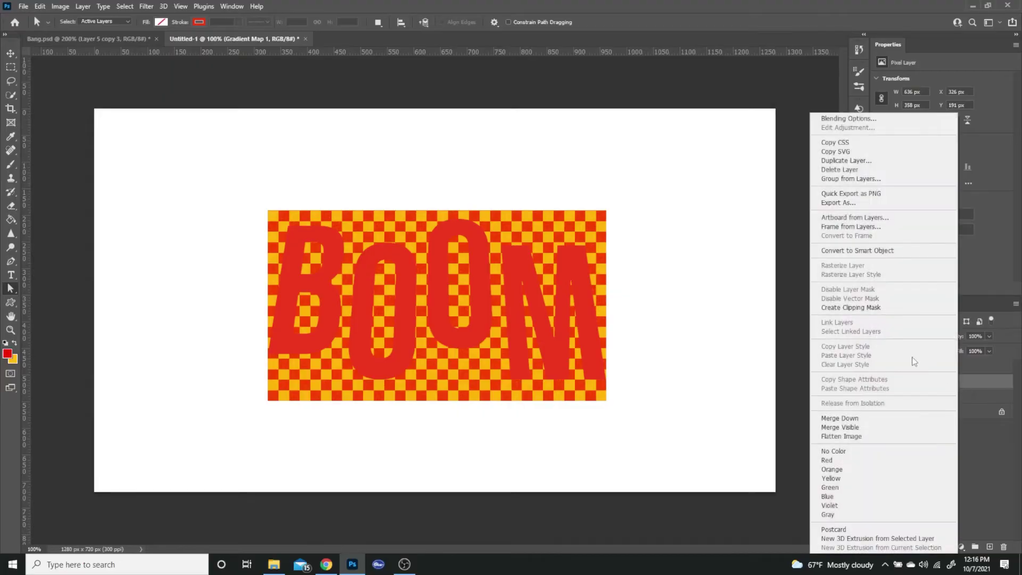
click(850, 307)
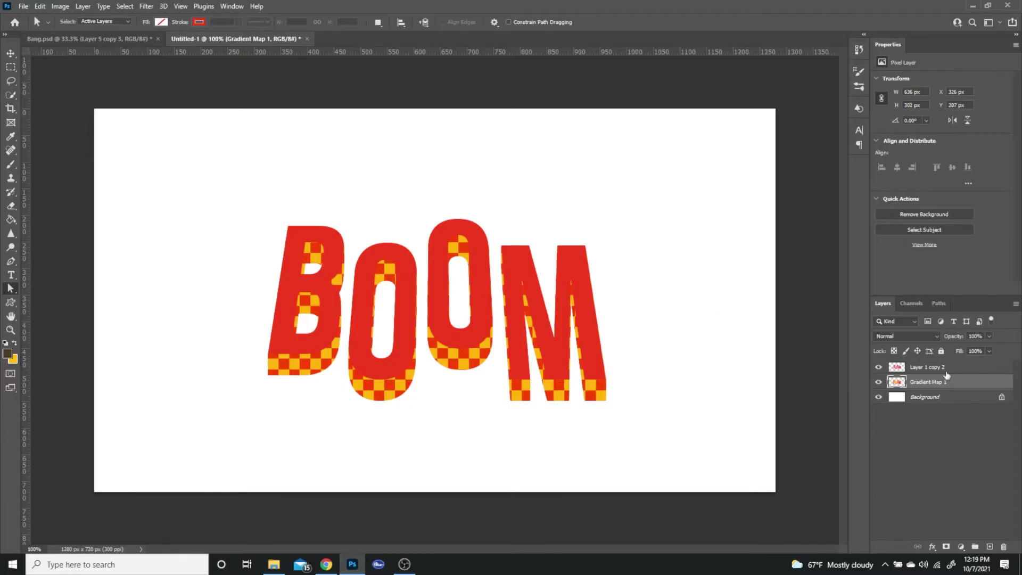
Duplicate the red letters layer, Layer 1 copy 2, as a hidden spare and give the duplicate a red color label.
click(898, 373)
click(879, 368)
click(879, 368)
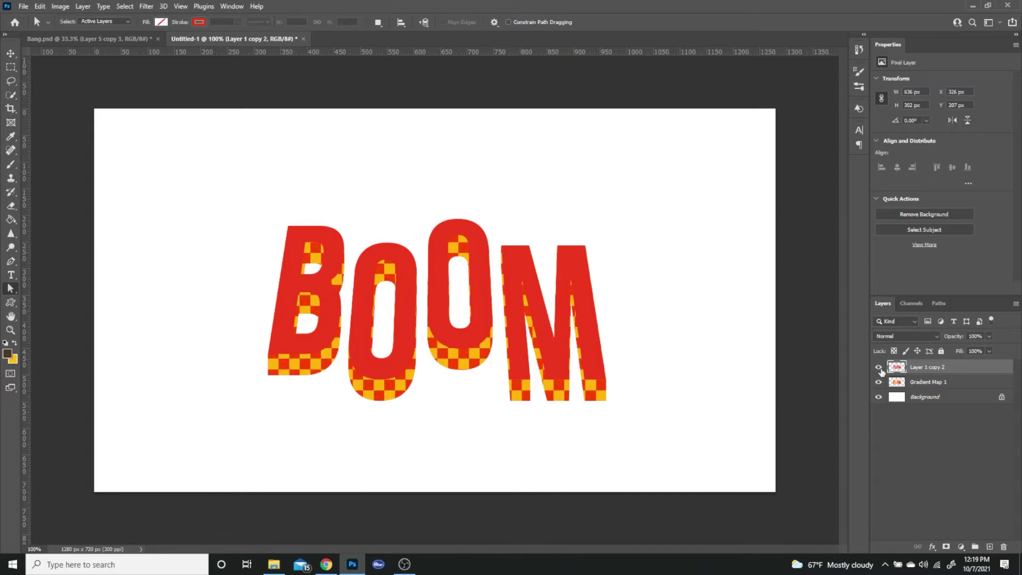
key(ctrl+j)
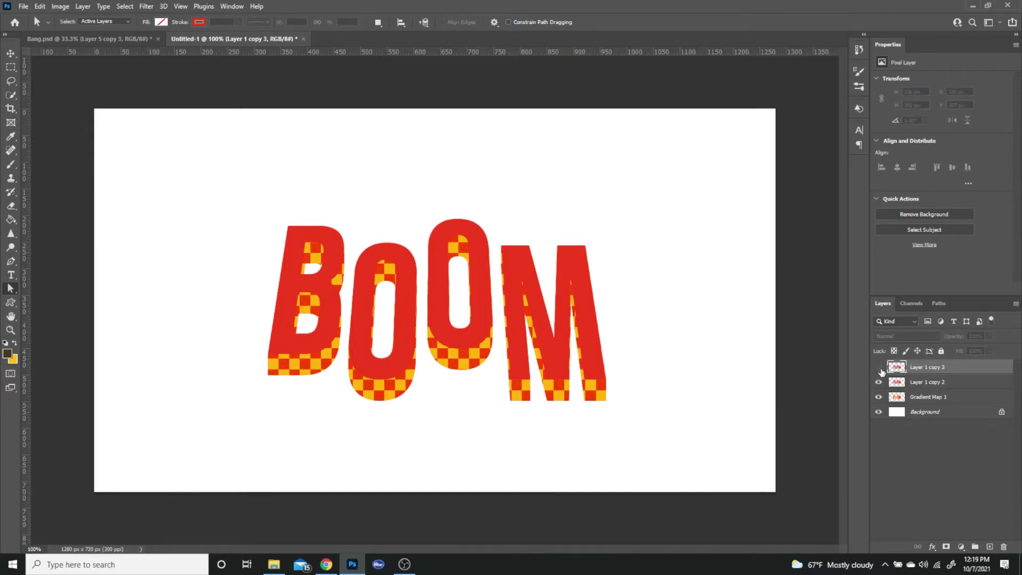
right_click(964, 369)
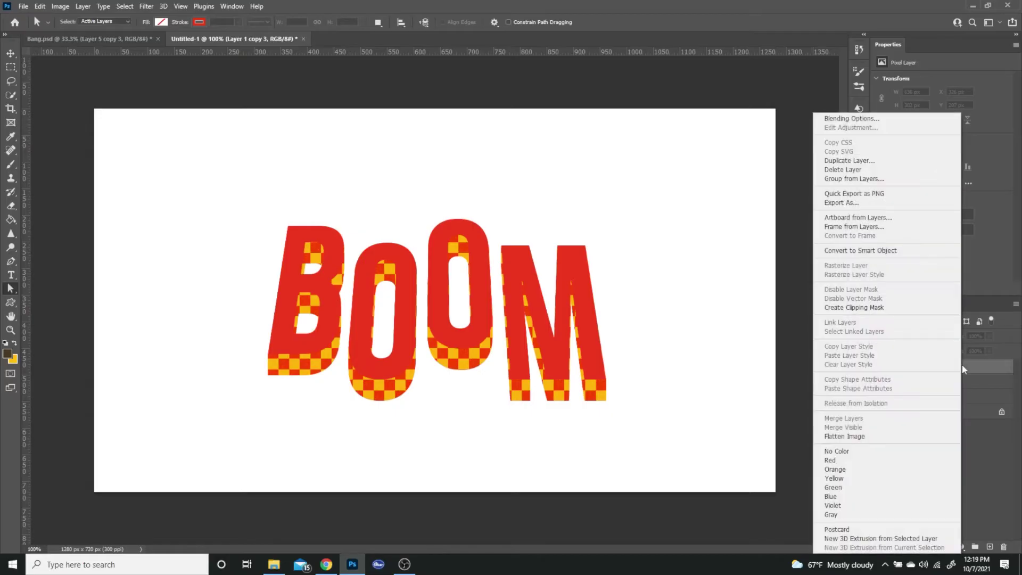
click(843, 460)
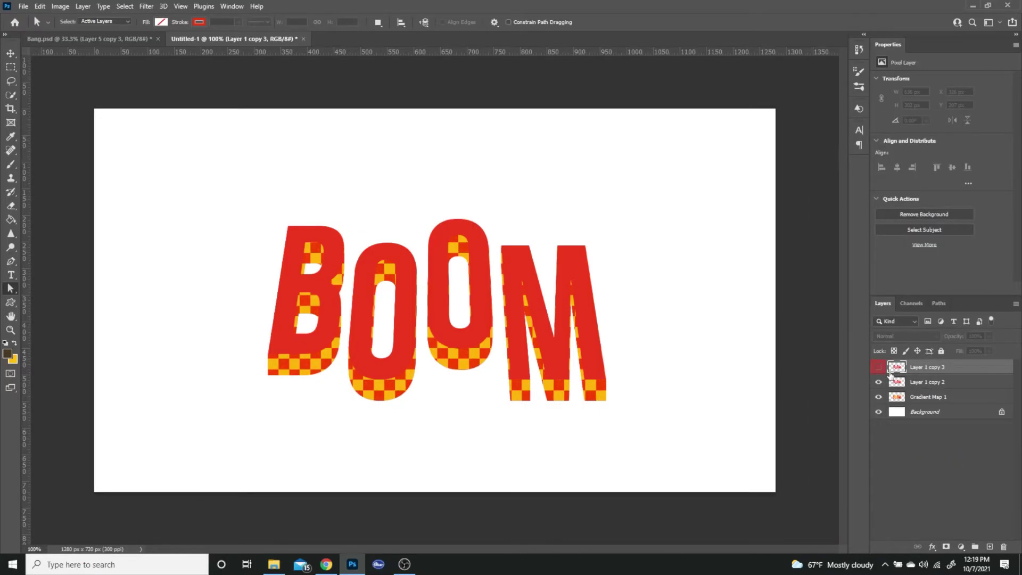
Add a 10 px outside Stroke in color 4a3a23 to the red letters on Layer 1 copy 2.
click(960, 386)
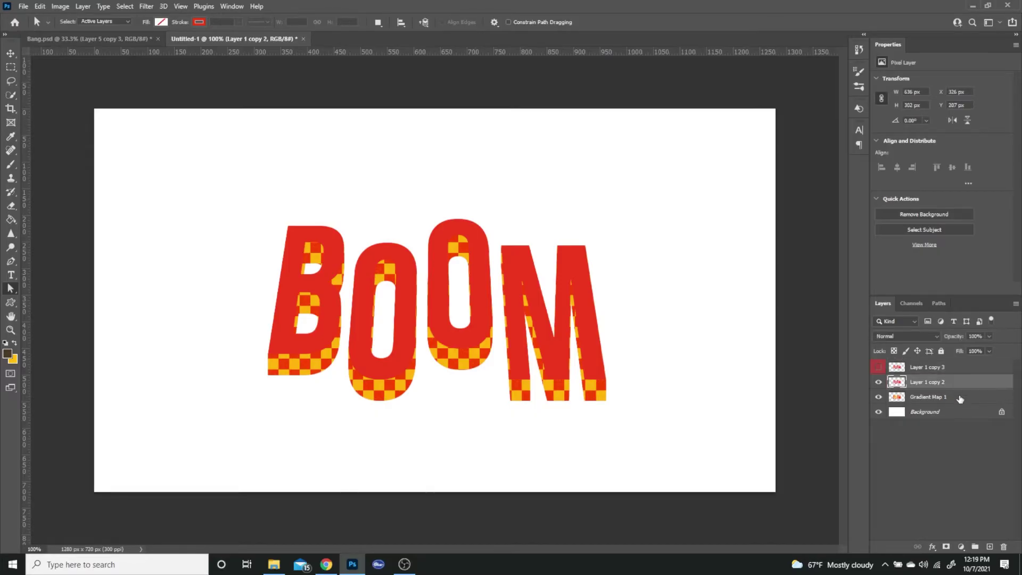
click(960, 398)
click(962, 383)
double_click(961, 384)
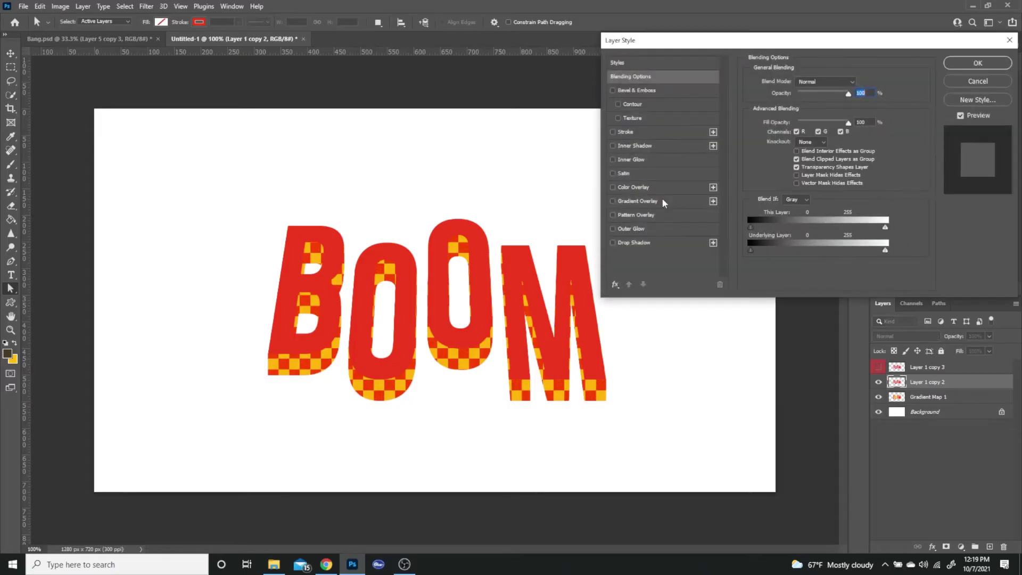
click(642, 134)
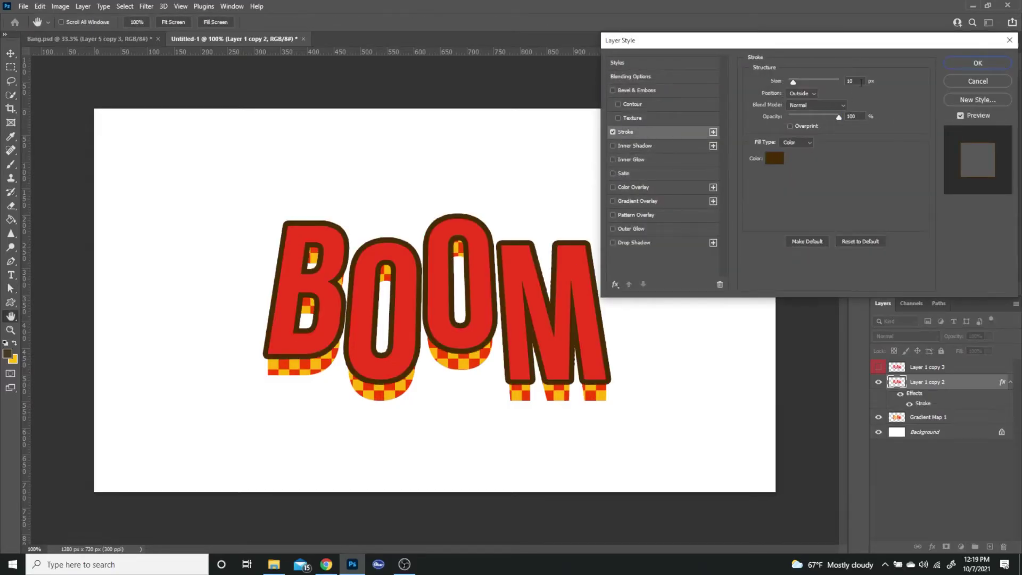
click(774, 159)
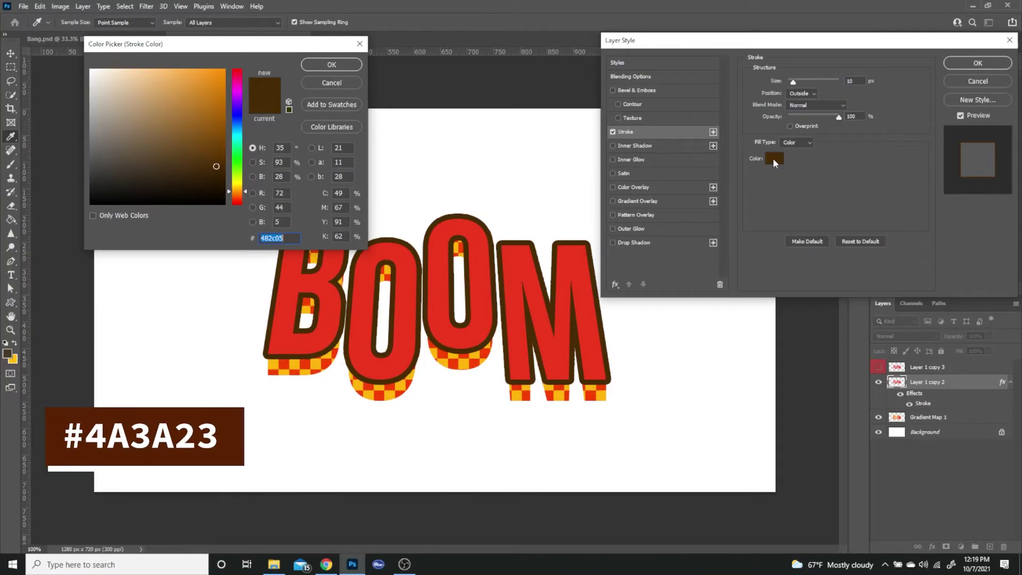
text(4a3)
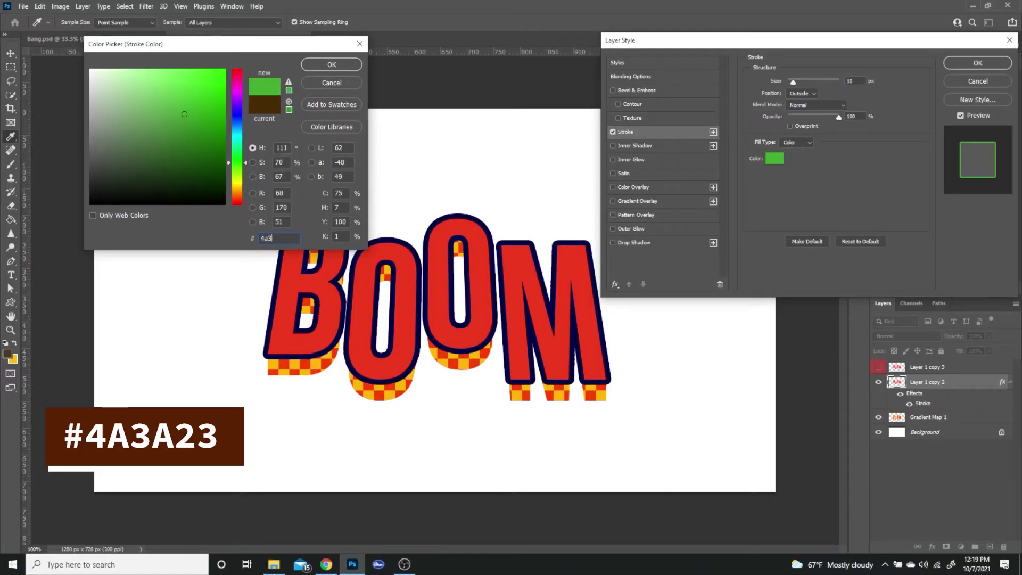
text(a23)
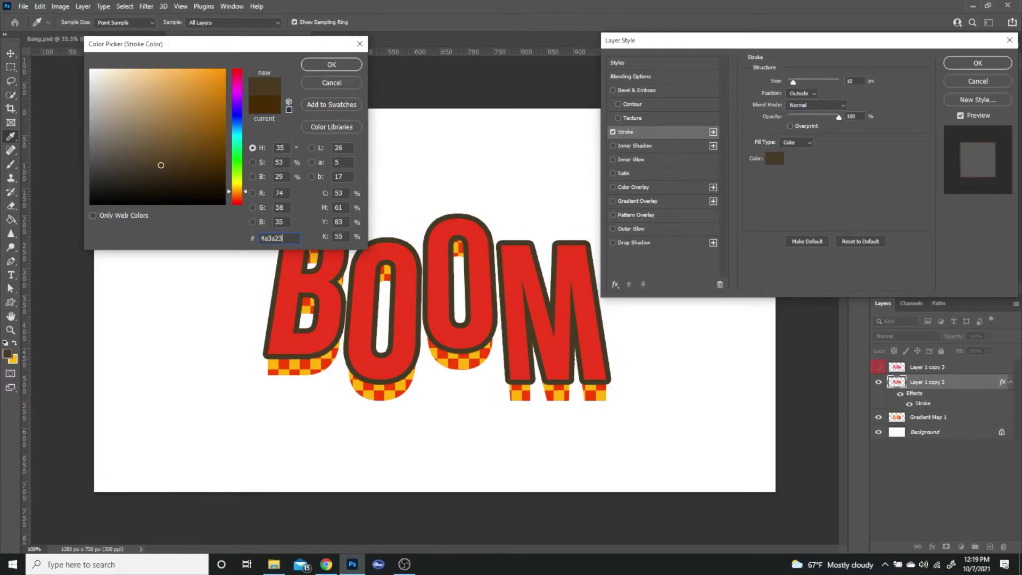
key(Return)
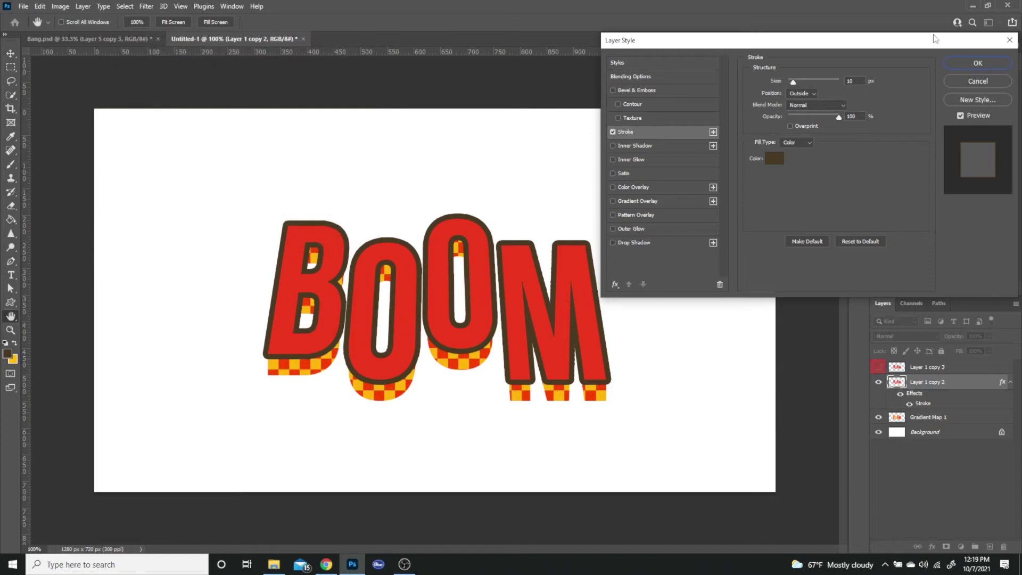
click(978, 63)
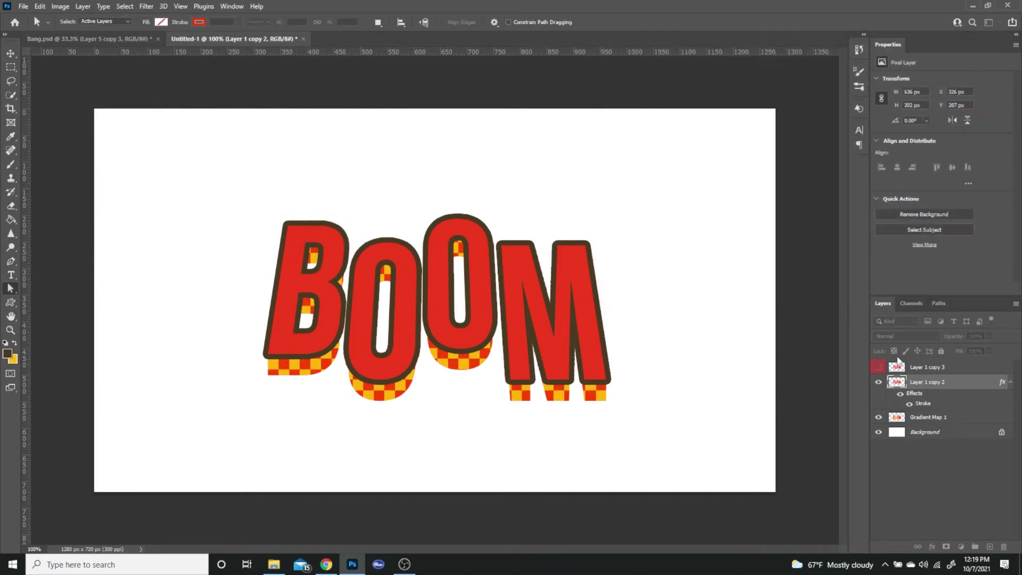
Add the same 10 px outside dark brown Stroke to the checkerboard extrusion layer, Gradient Map 1.
click(959, 422)
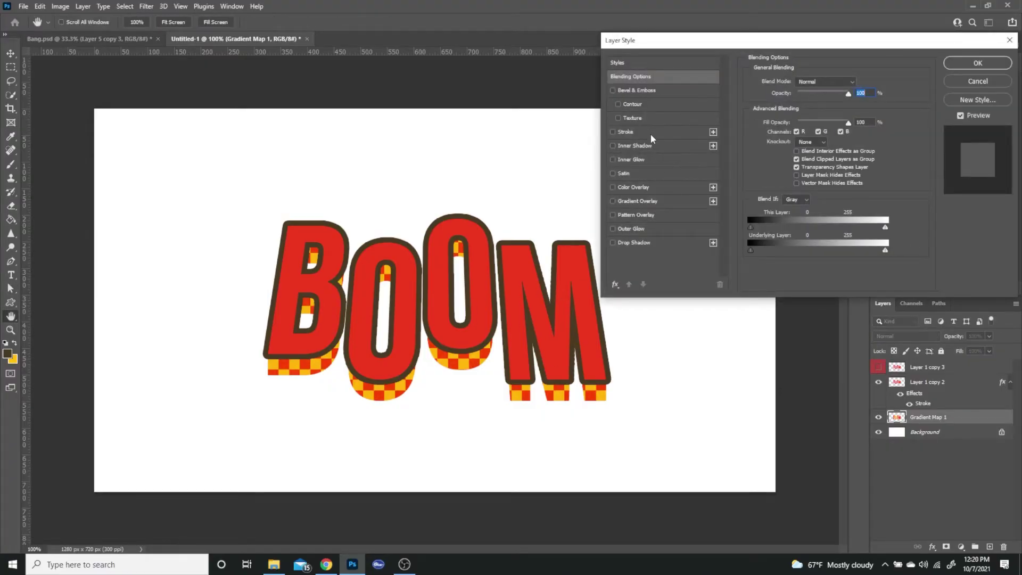
click(650, 133)
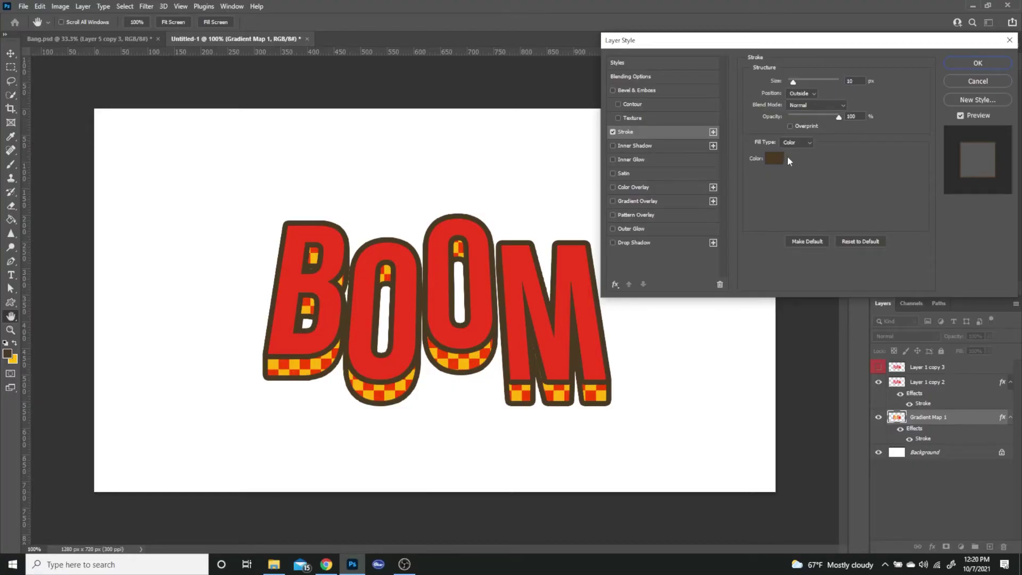
click(978, 63)
key(a)
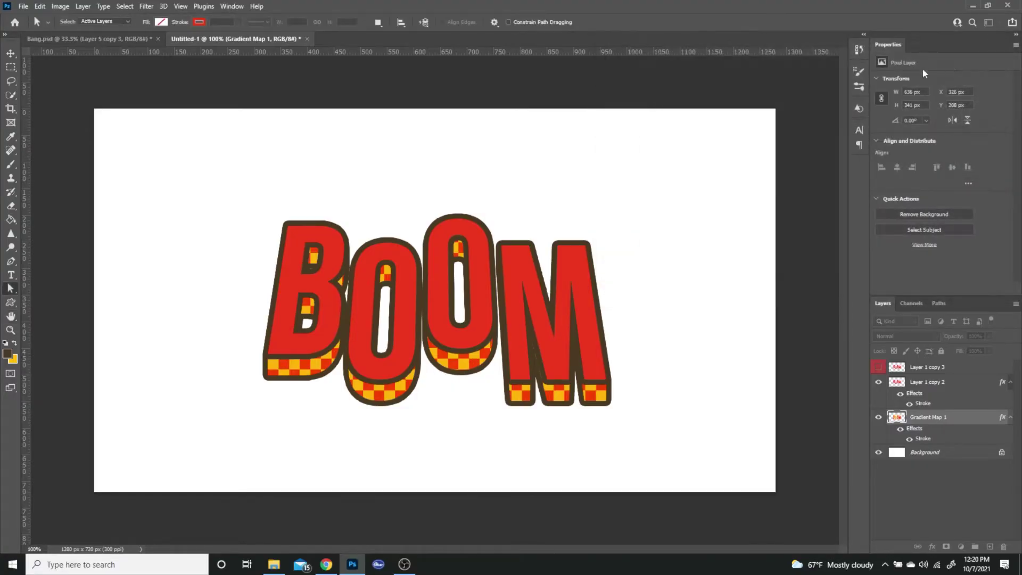
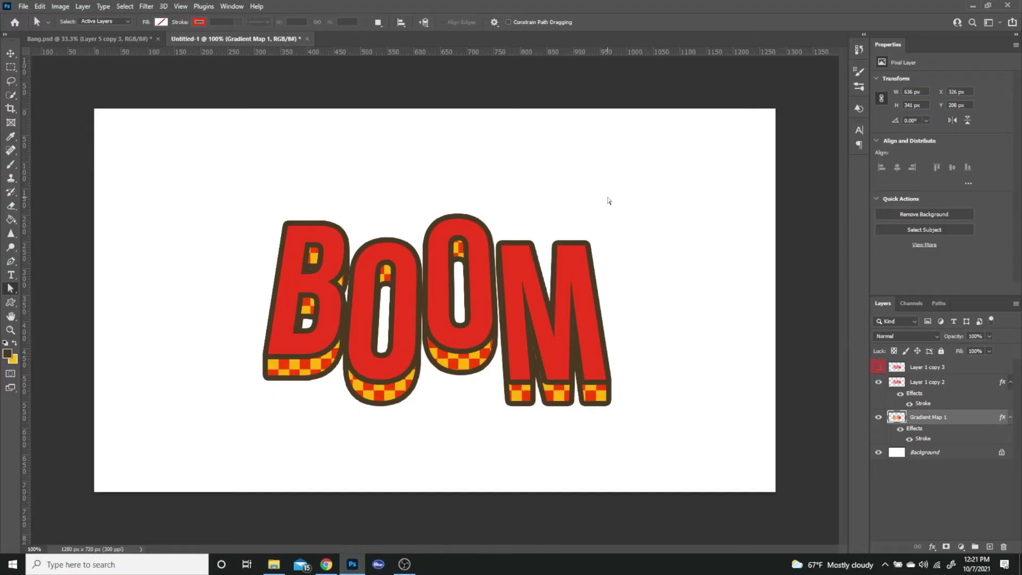
Hide both stroked layers, show the spare Layer 1 copy 3, and duplicate it.
click(879, 382)
click(879, 417)
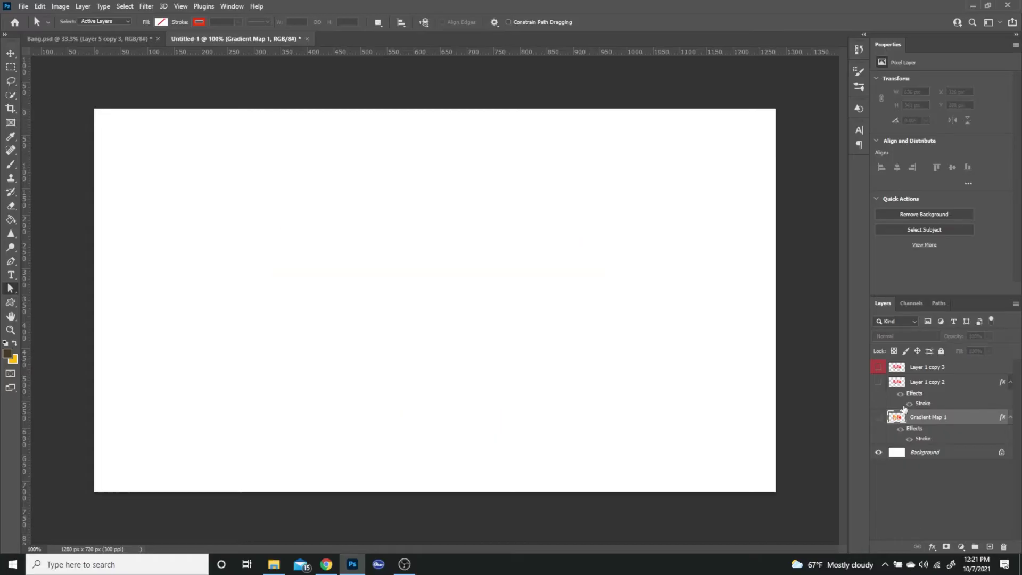
click(878, 367)
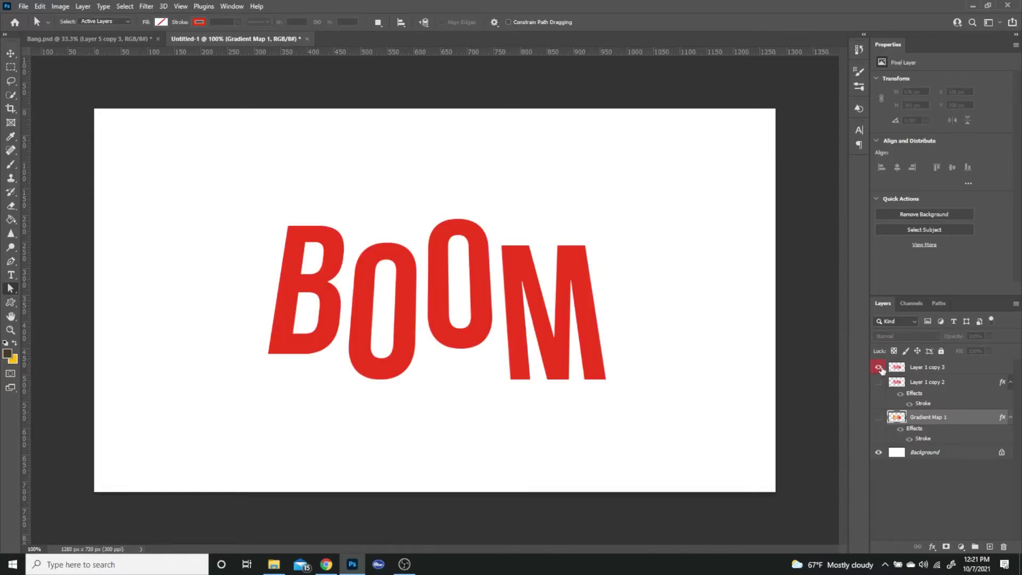
click(962, 372)
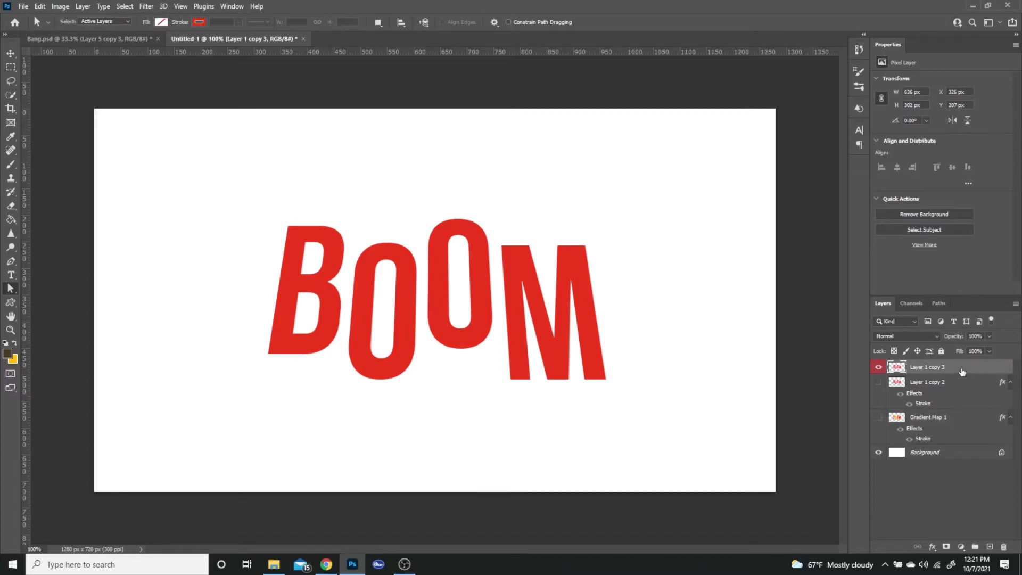
key(ctrl+j)
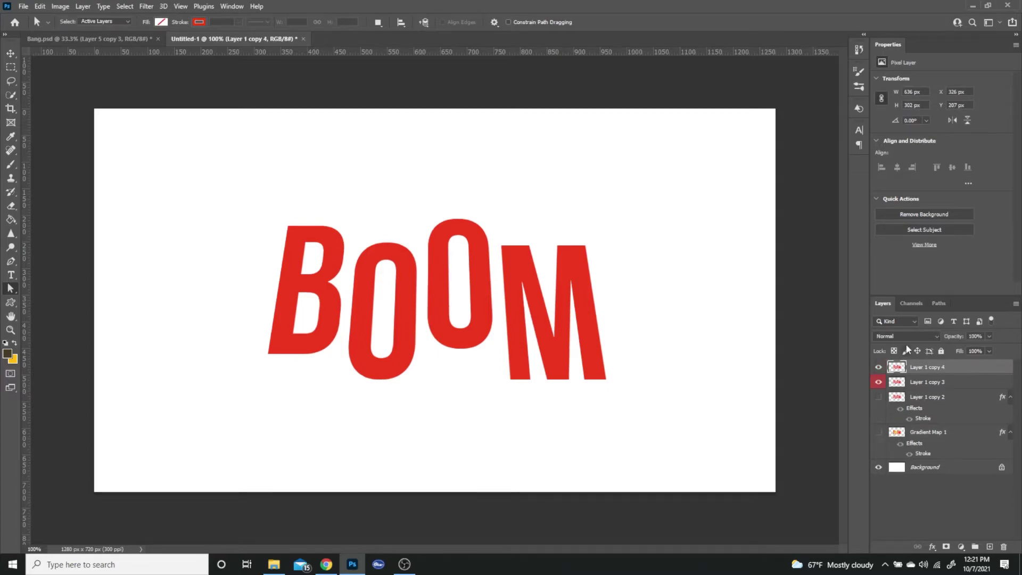
Apply a white Color Overlay to Layer 1 copy 3, beneath the new duplicate of the red letters.
click(957, 384)
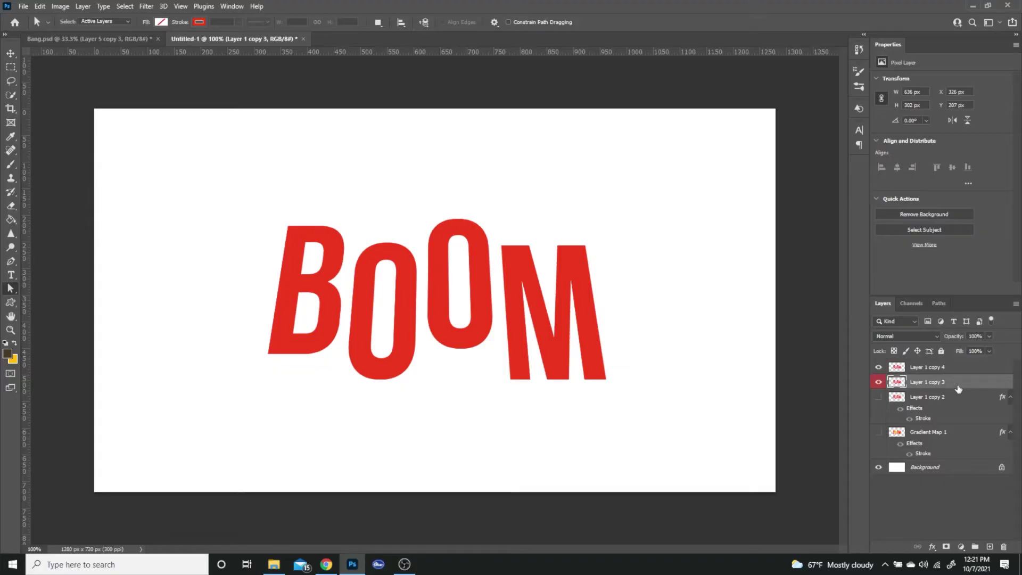
double_click(959, 387)
click(657, 187)
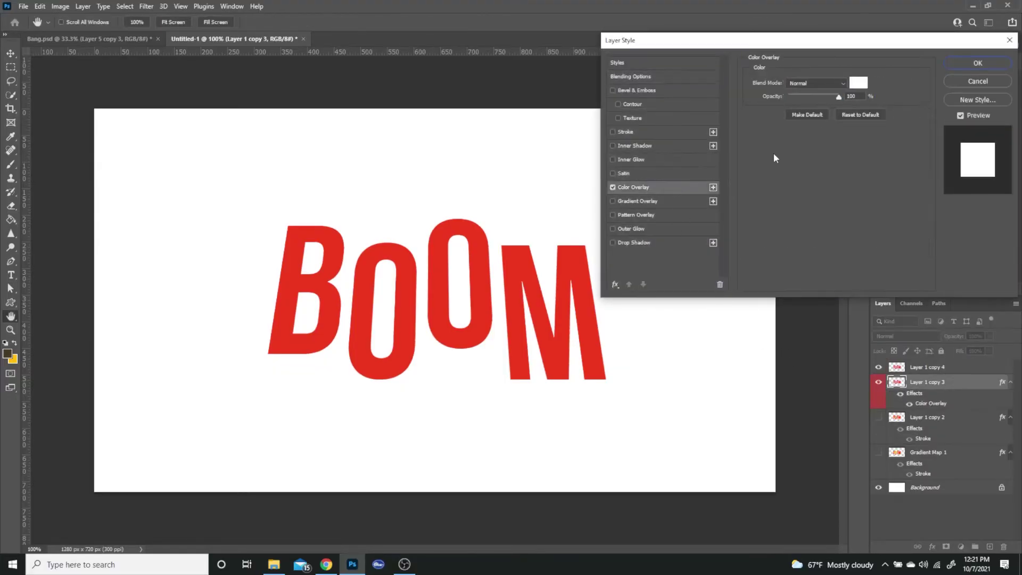
click(858, 83)
click(141, 94)
click(330, 62)
click(978, 63)
Hide Layer 1 copy 4 and rasterize the layer style of Layer 1 copy 3.
click(878, 367)
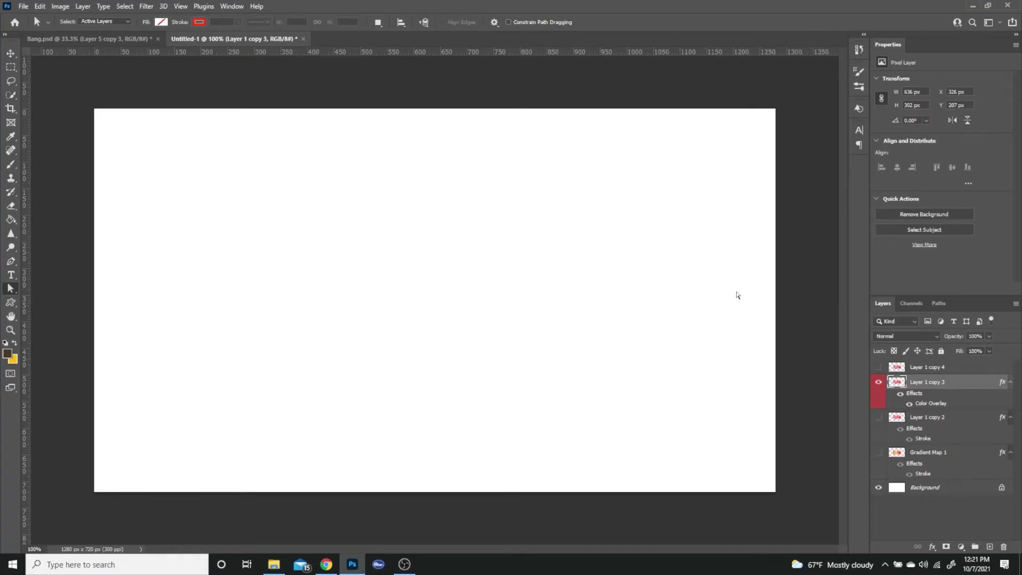
right_click(964, 390)
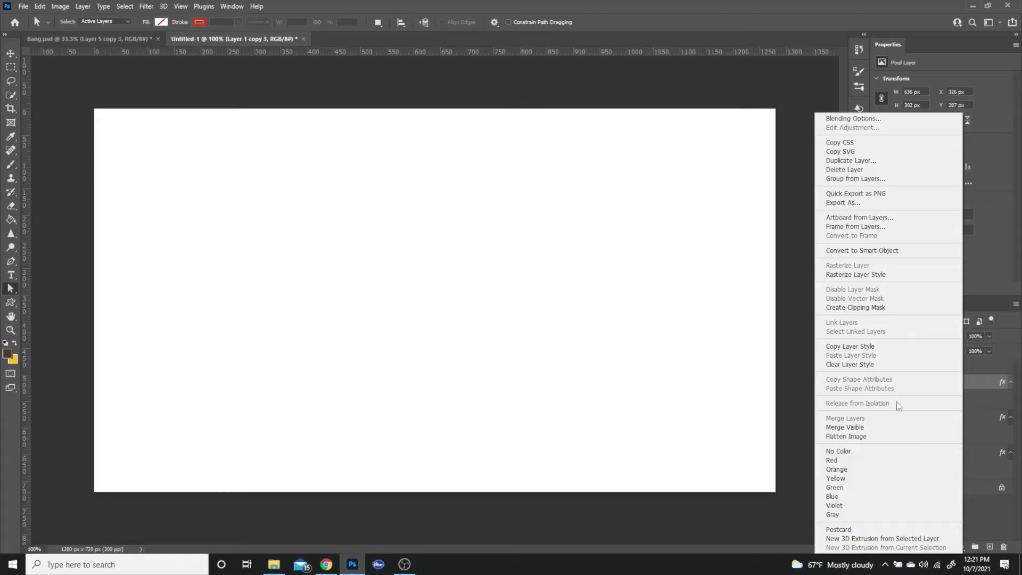
click(856, 274)
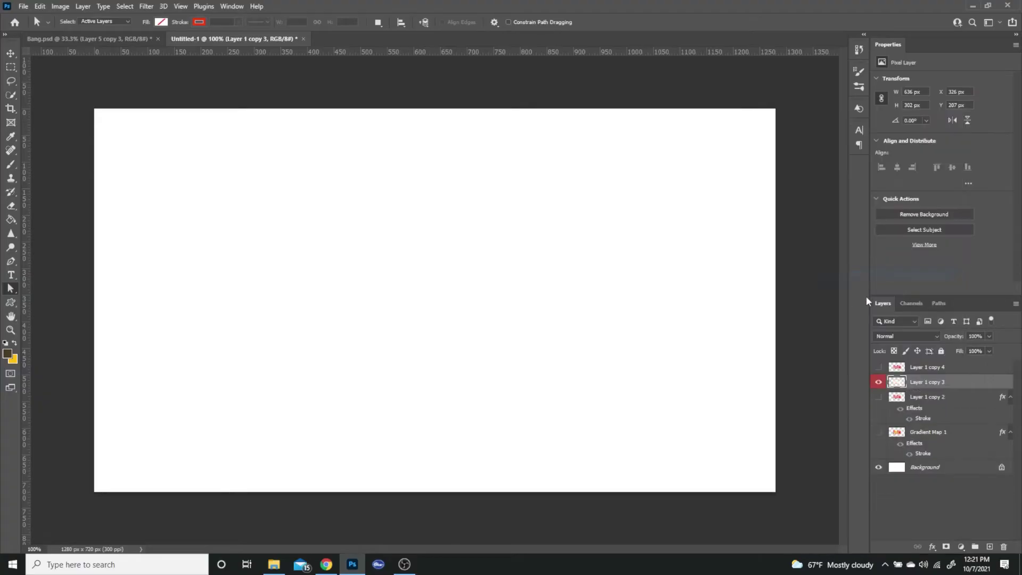
Show Layer 1 copy 4 again and clip it to the white Layer 1 copy 3.
click(879, 368)
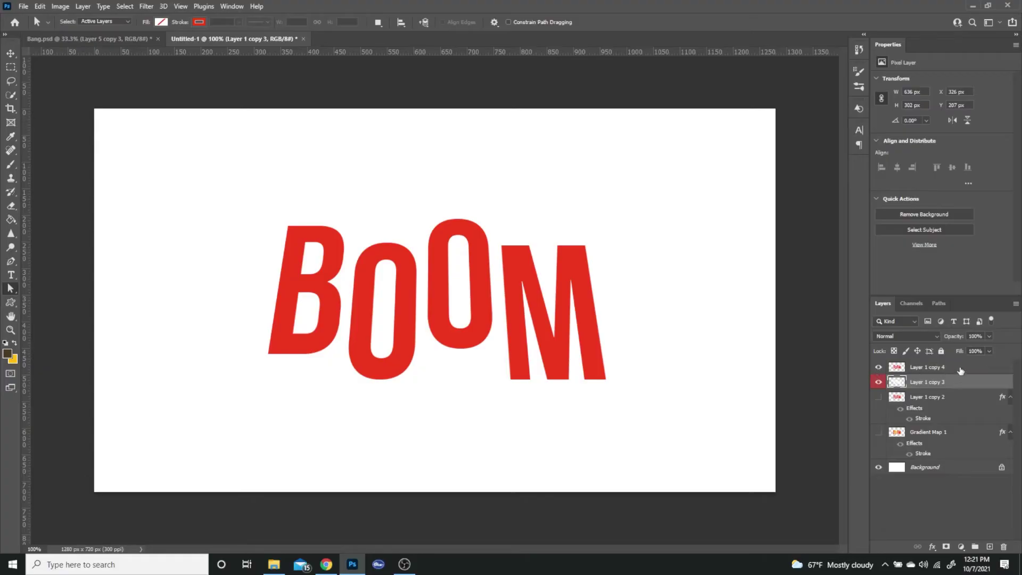
click(977, 370)
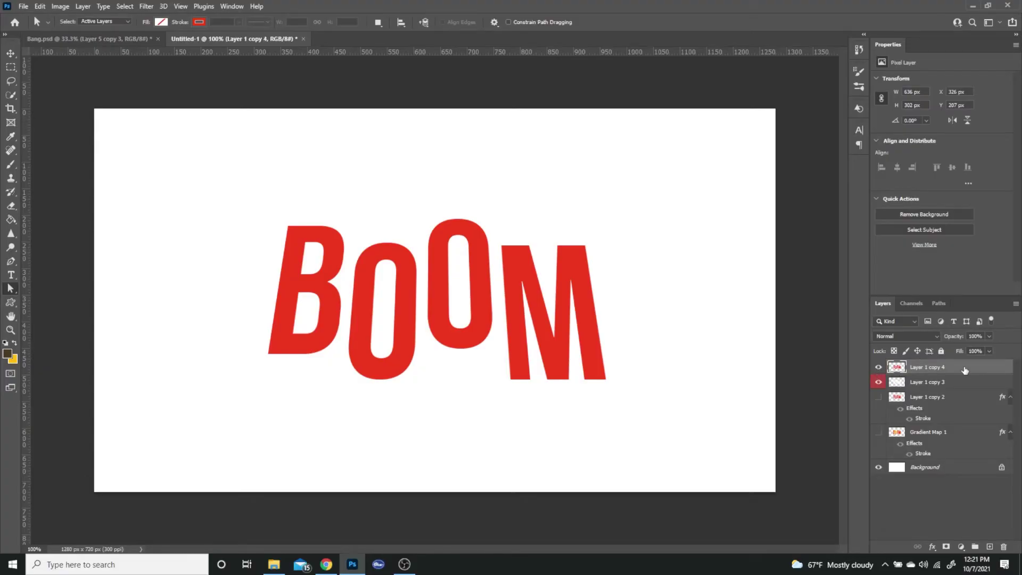
drag(961, 370, 958, 371)
alt+click(956, 371)
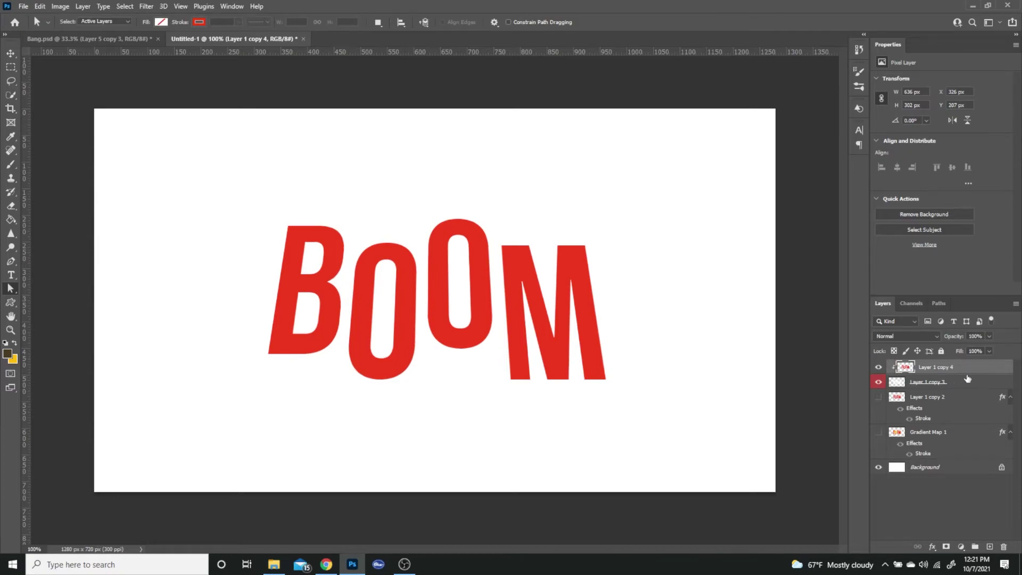
Nudge the clipped red Layer 1 copy 4 3 px right and 3 px down to expose a white edge.
right_click(971, 372)
click(991, 364)
key(ctrl+t)
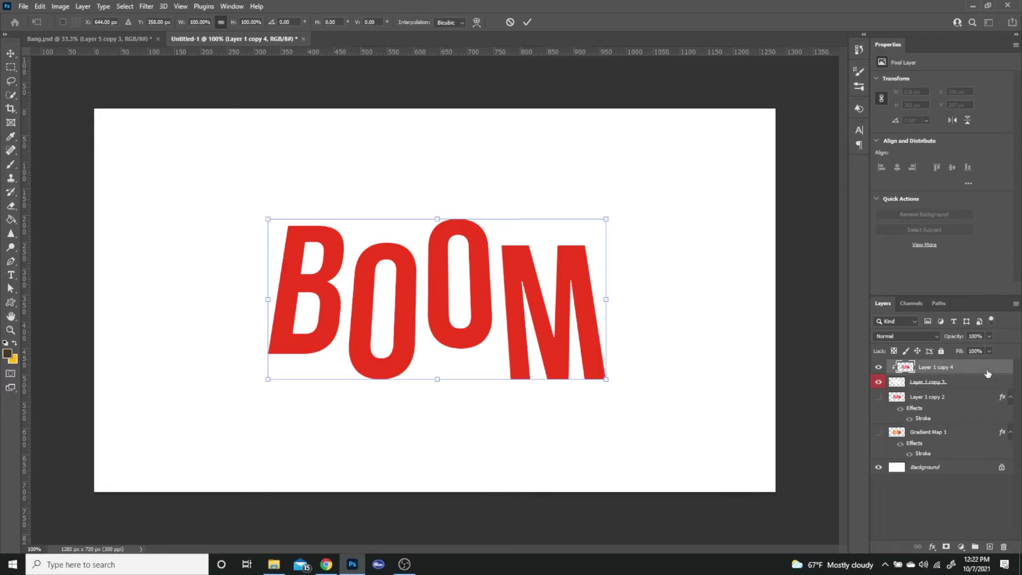
key(Right)
key(Right)
key(Right)
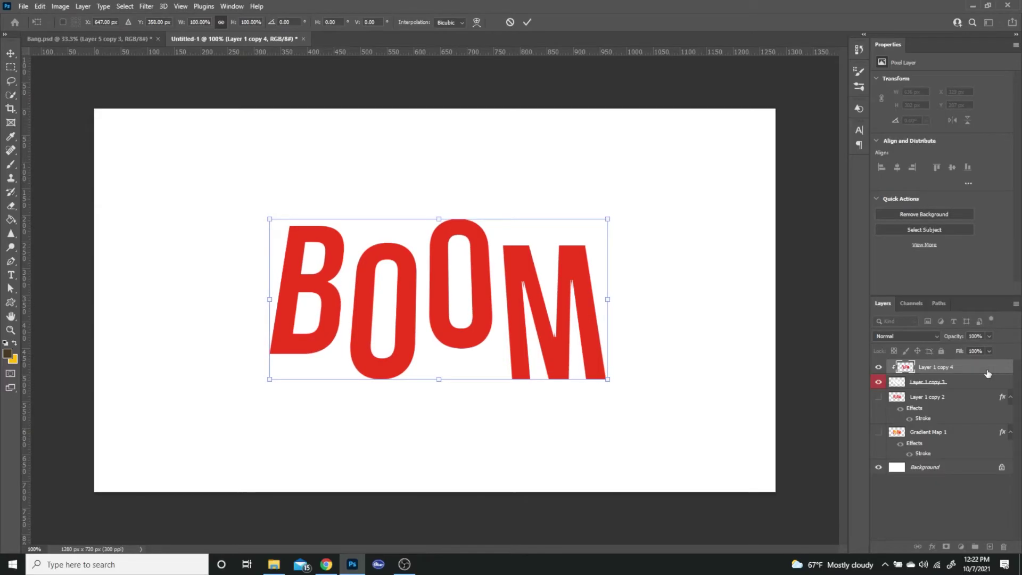
key(Down)
key(Down)
key(Down)
key(Return)
key(a)
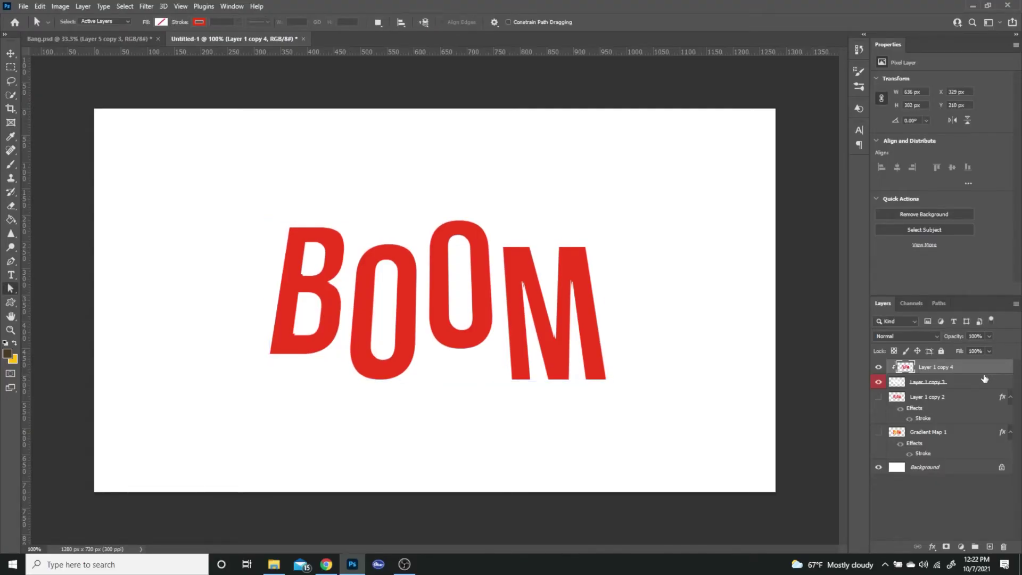
Show Layer 1 copy 2 and Gradient Map 1 again, and compare the artwork with and without Layer 1 copy 4.
click(878, 397)
click(878, 432)
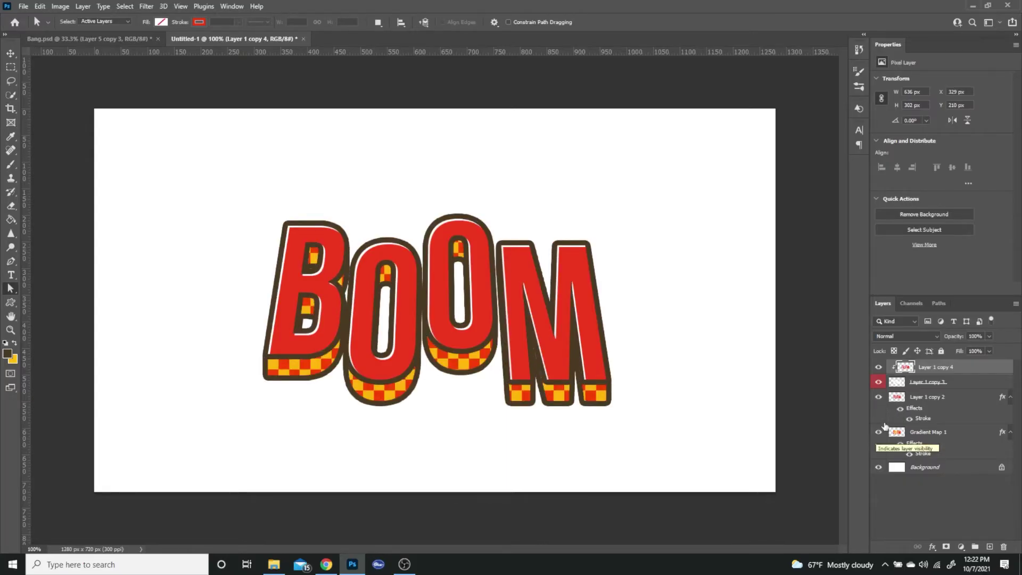
click(878, 367)
click(878, 367)
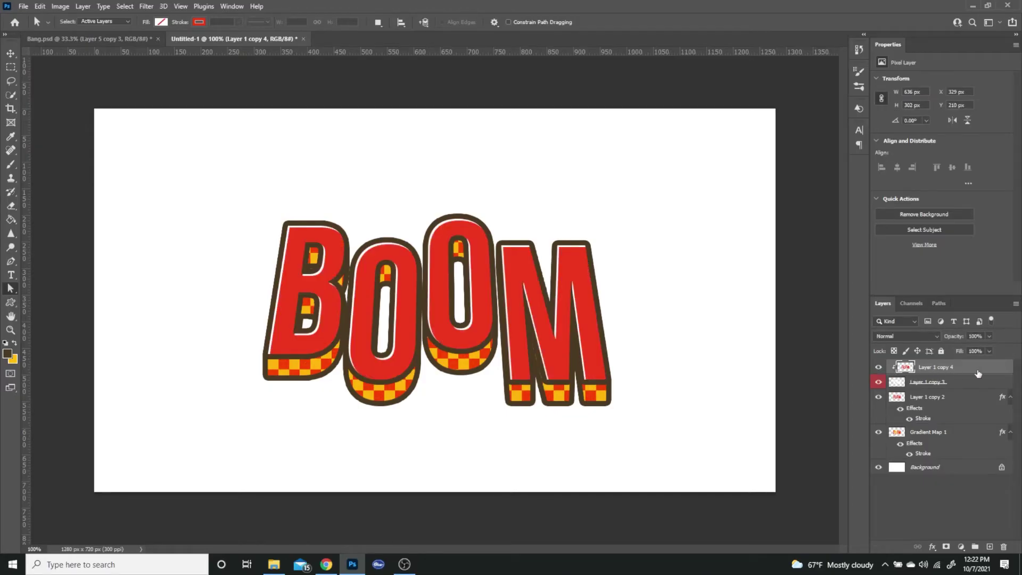
Shift Layer 1 copy 4 another 3 px right and 3 px down to widen the white highlight.
key(ctrl+t)
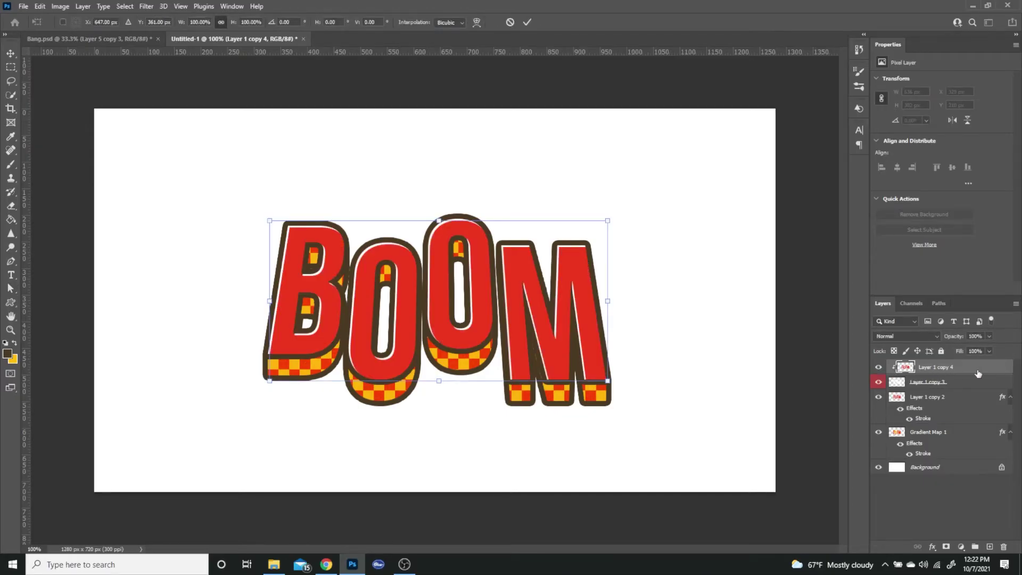
key(Right)
key(Right)
key(Right)
key(Down)
key(Down)
key(Down)
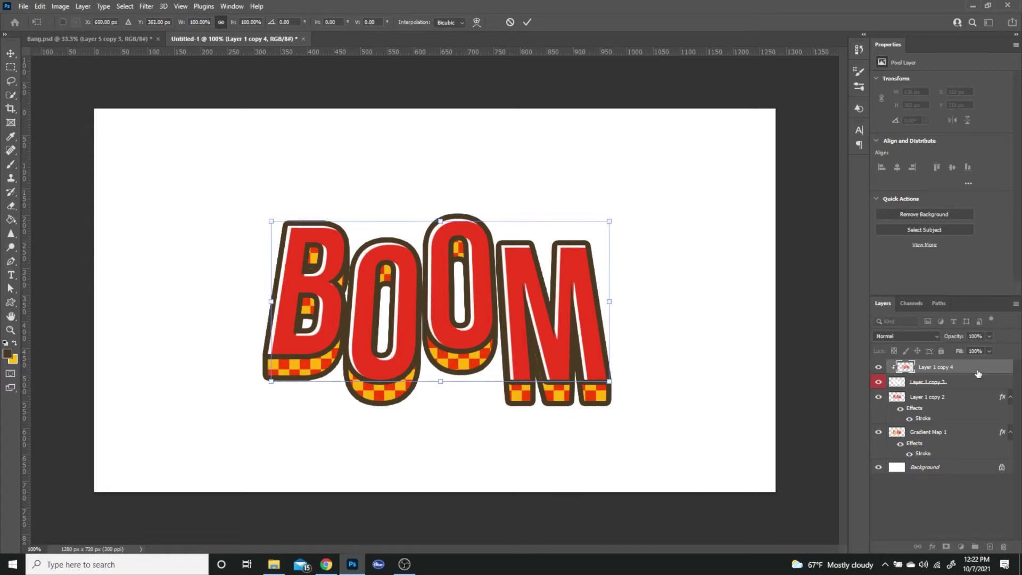
key(Return)
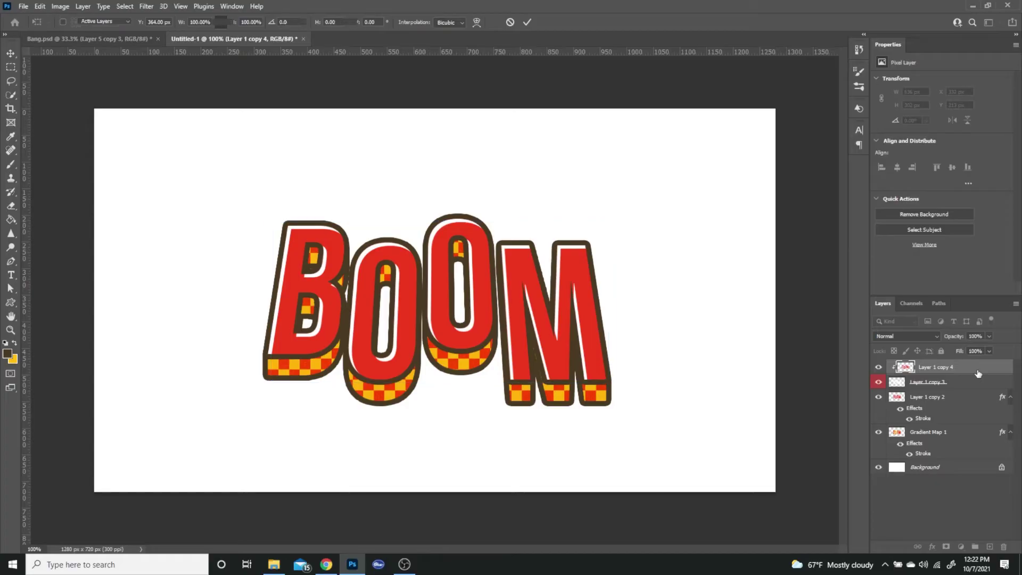
key(a)
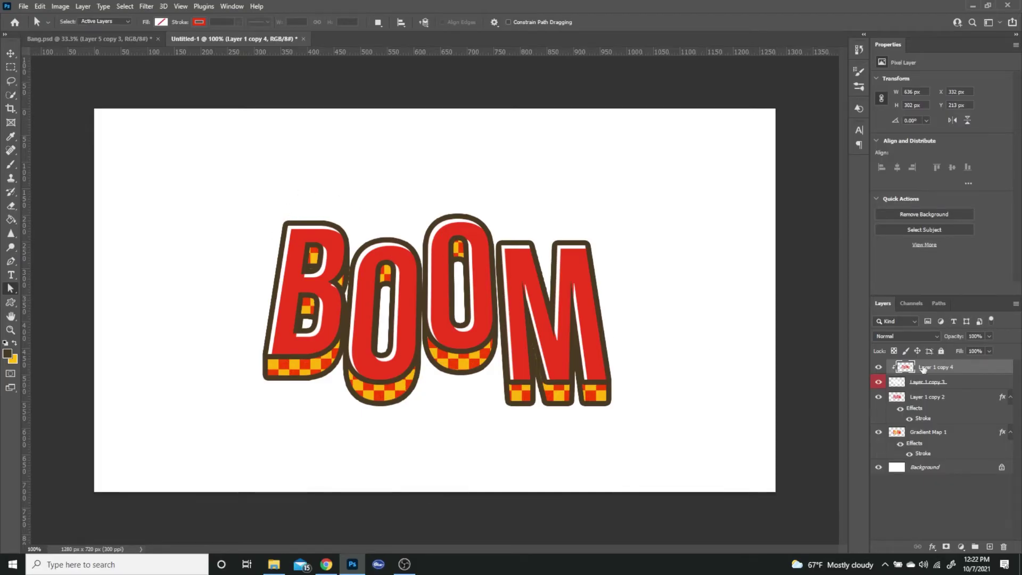
Group all four lettering layers from Layer 1 copy 4 through Gradient Map 1, and check the group by toggling its visibility.
shift+click(967, 442)
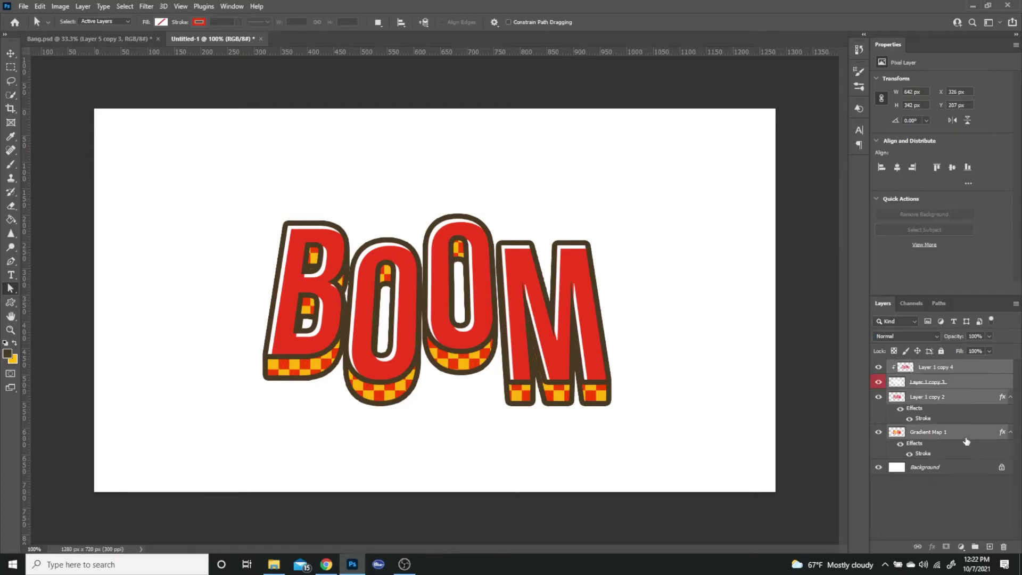
key(ctrl+g)
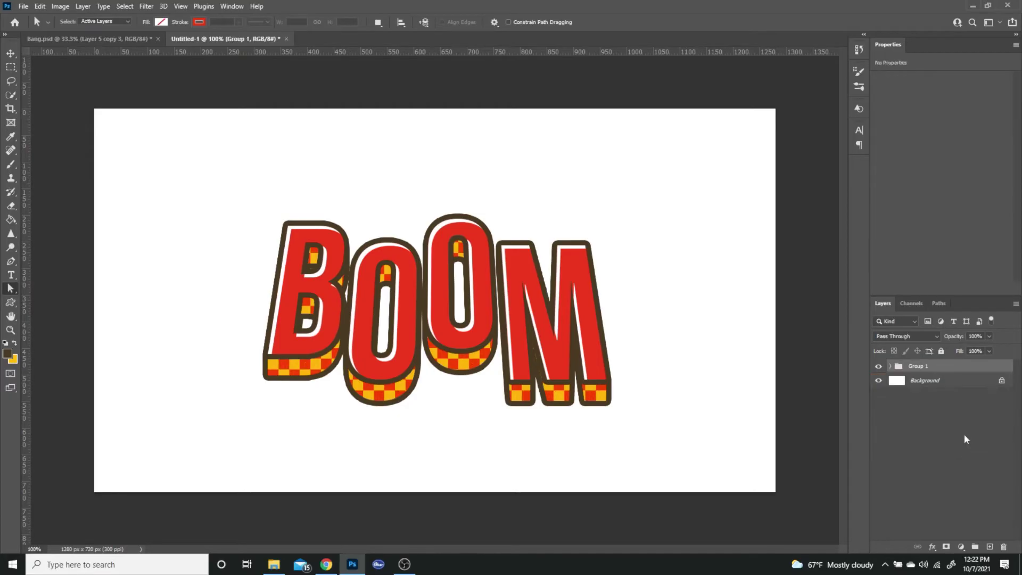
click(879, 366)
click(878, 366)
Add a white 20 px outside Stroke to the lettering group.
double_click(967, 367)
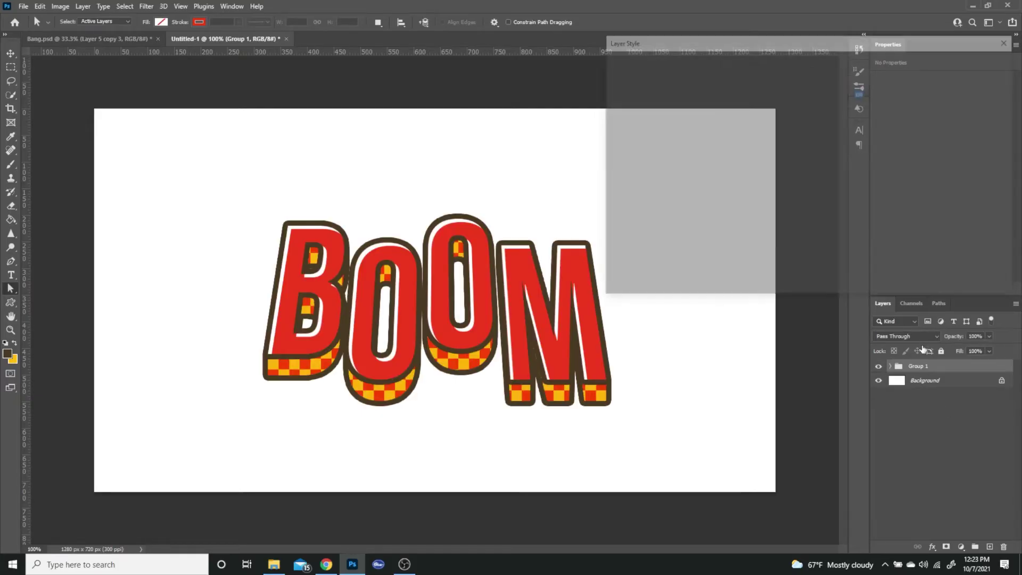
click(659, 132)
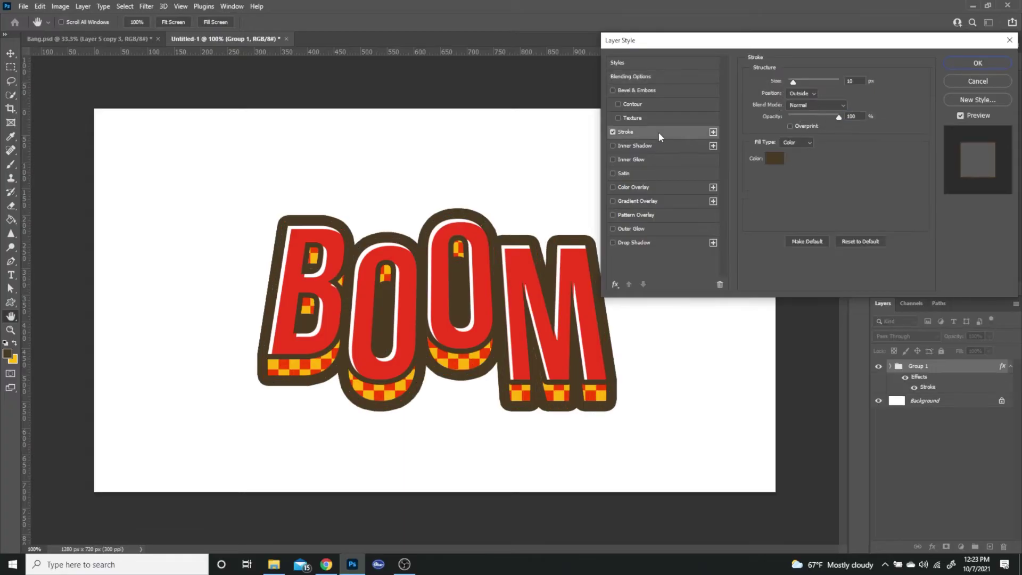
click(775, 158)
drag(178, 111, 91, 69)
key(Return)
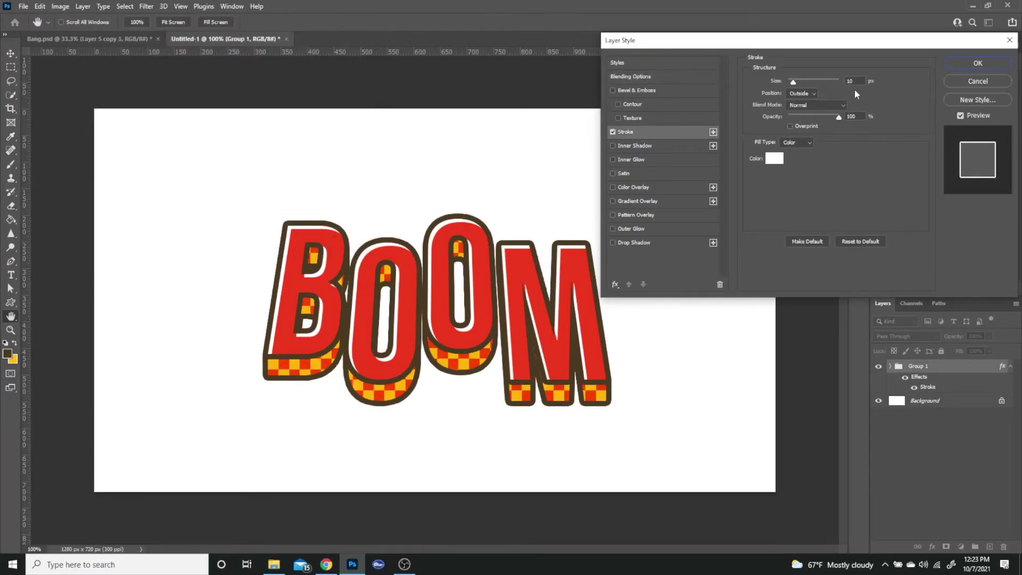
text(20)
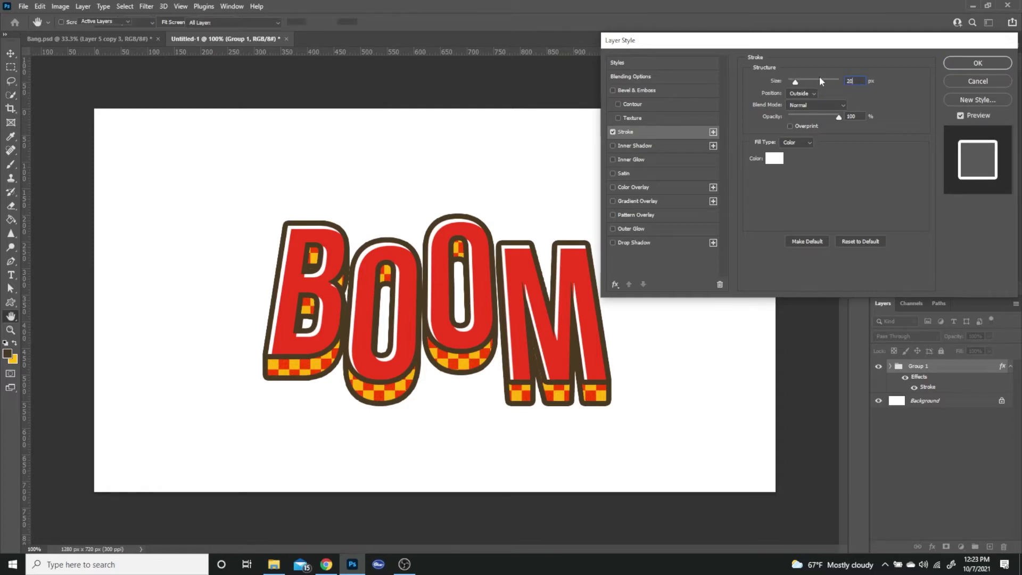
key(Return)
key(a)
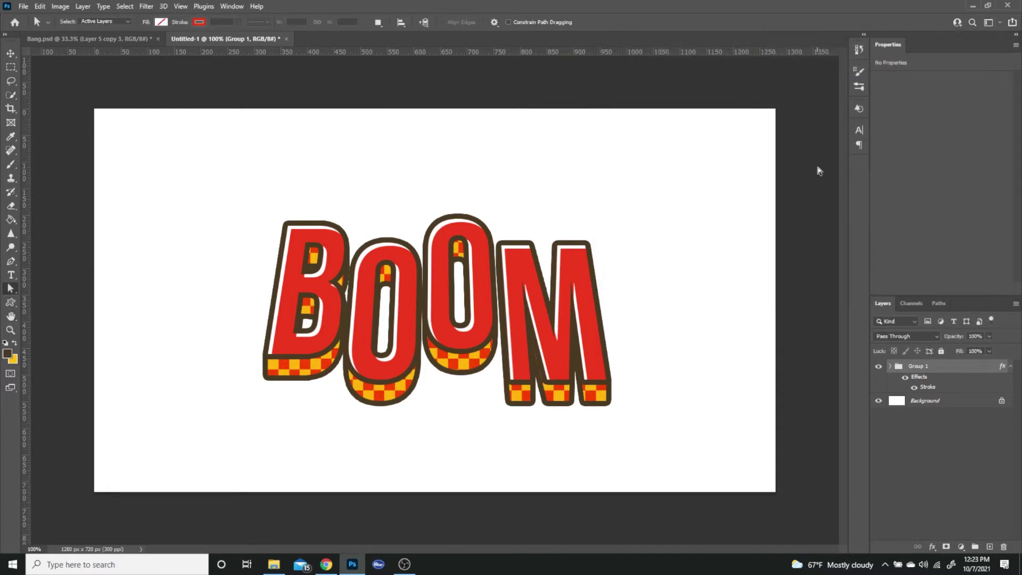
Unlock the Background layer and add a light gray Solid Color fill layer above it, beneath the lettering group.
click(1001, 401)
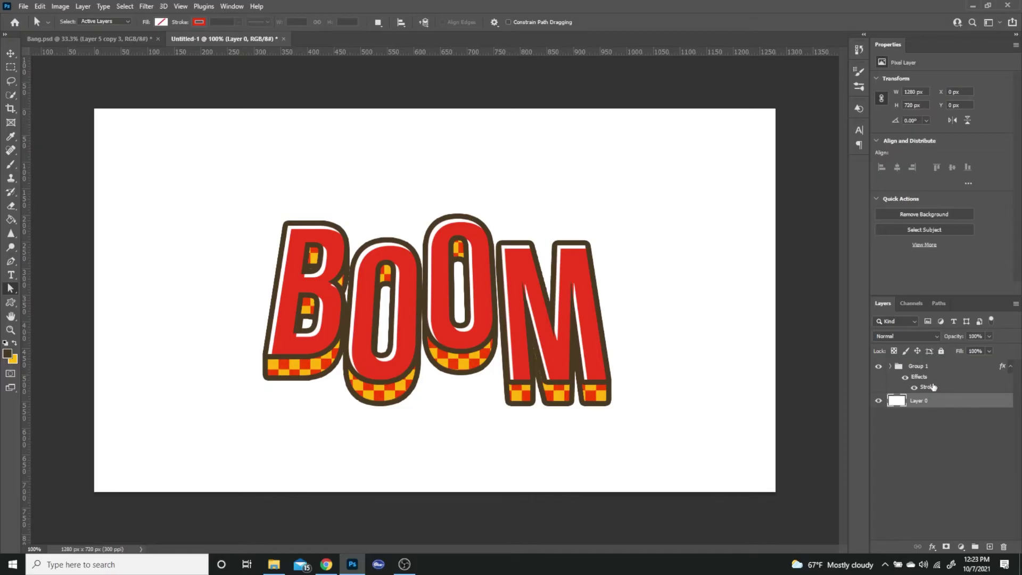
click(961, 546)
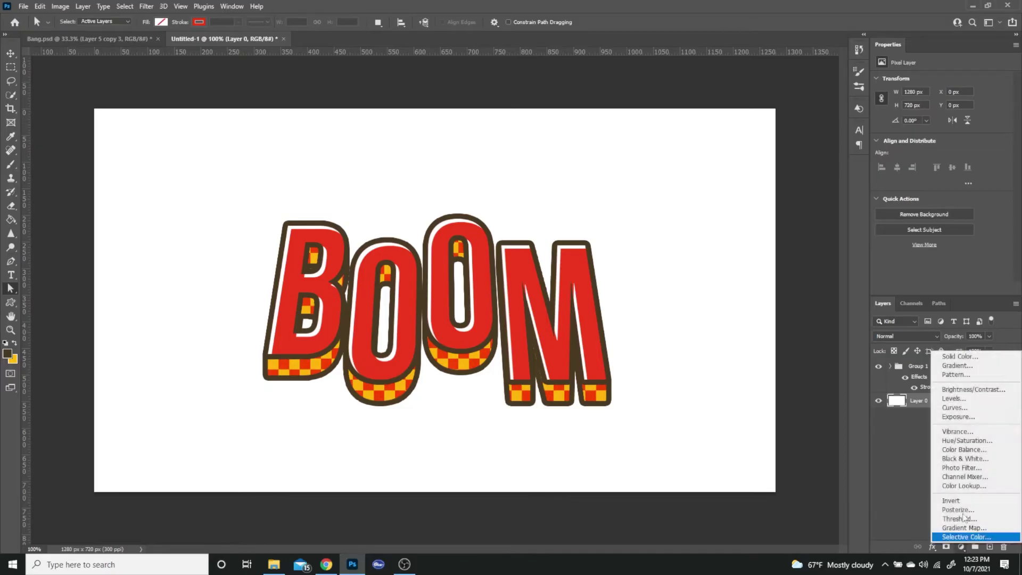
click(960, 356)
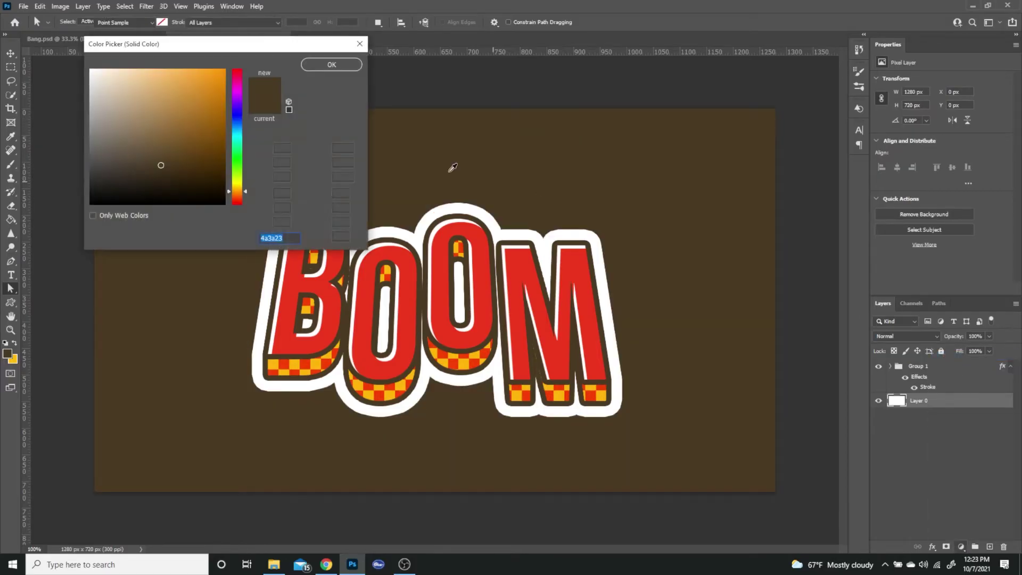
click(90, 99)
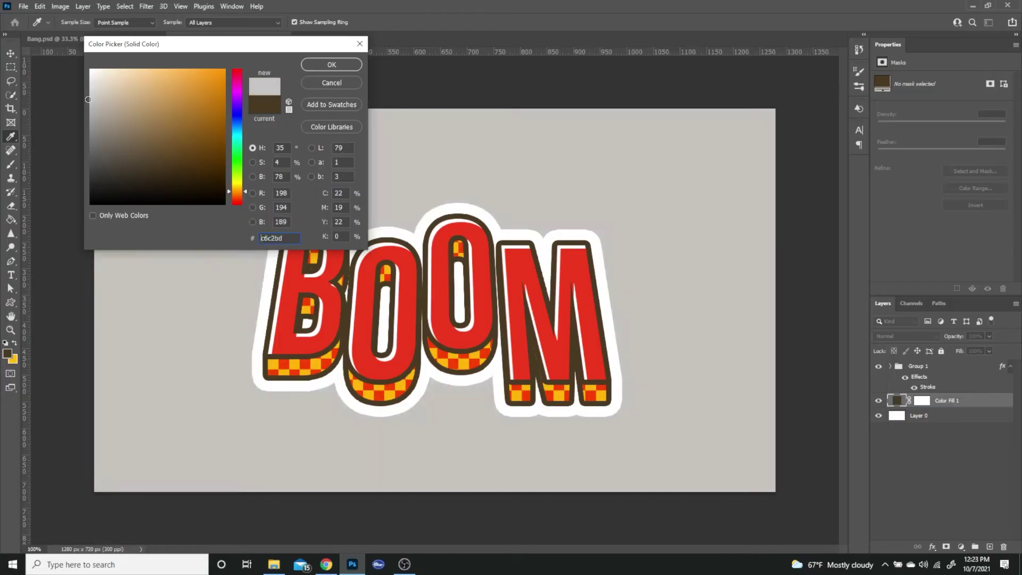
click(90, 88)
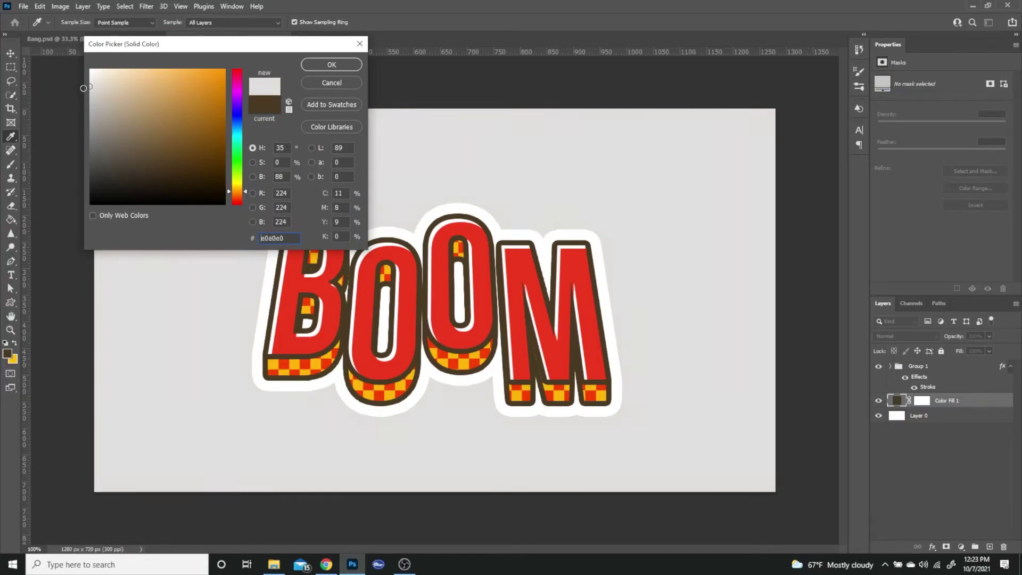
click(337, 65)
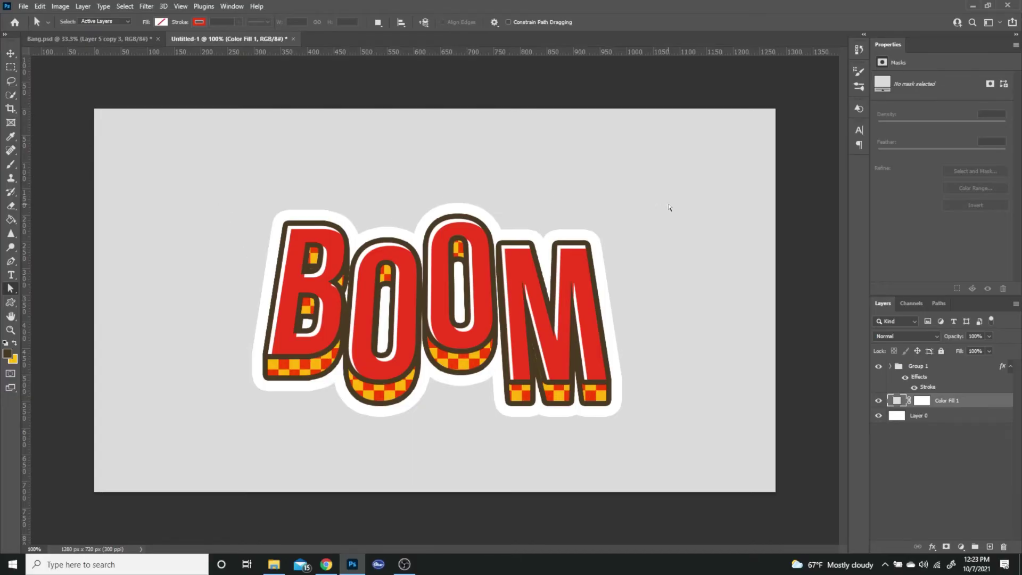
Swap the foreground and background colors, and load the Legacy Shapes and More set into the shape presets.
key(x)
click(244, 6)
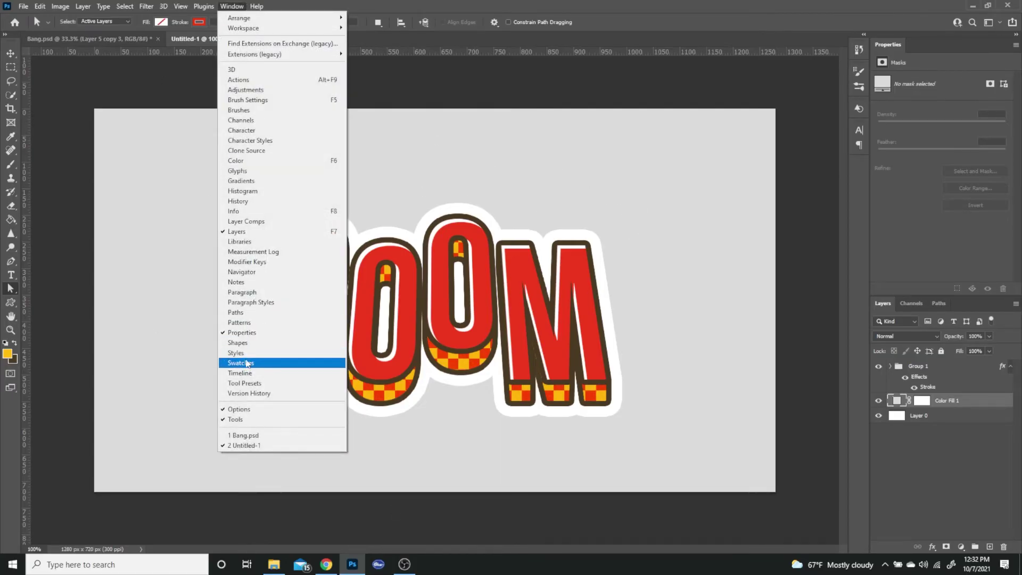
click(244, 344)
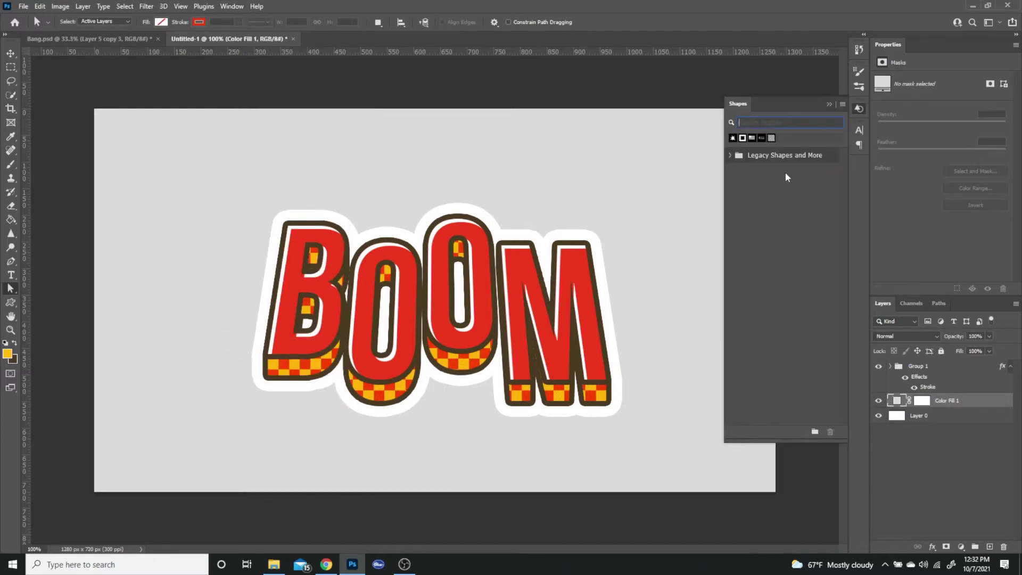
click(841, 103)
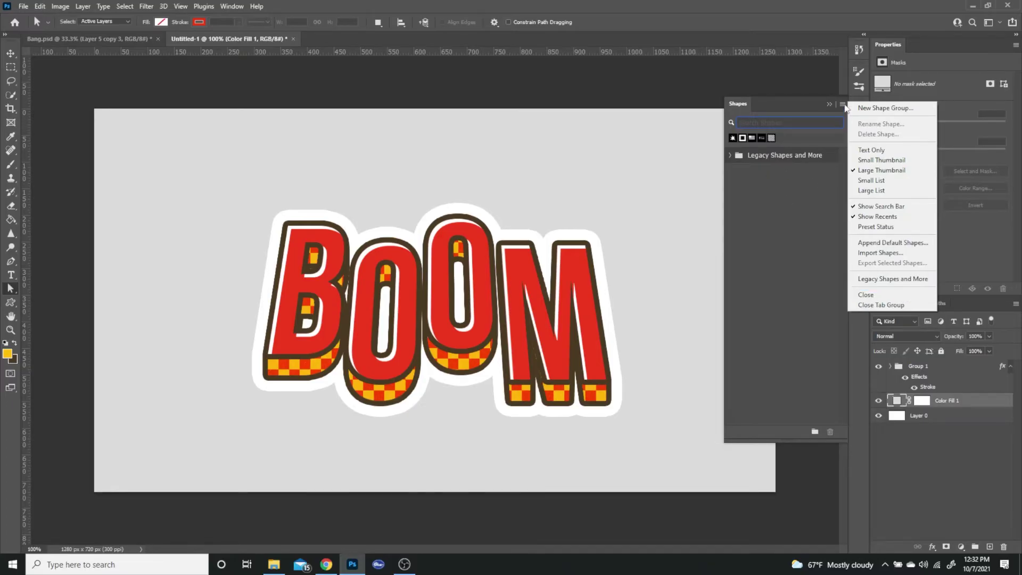
click(882, 286)
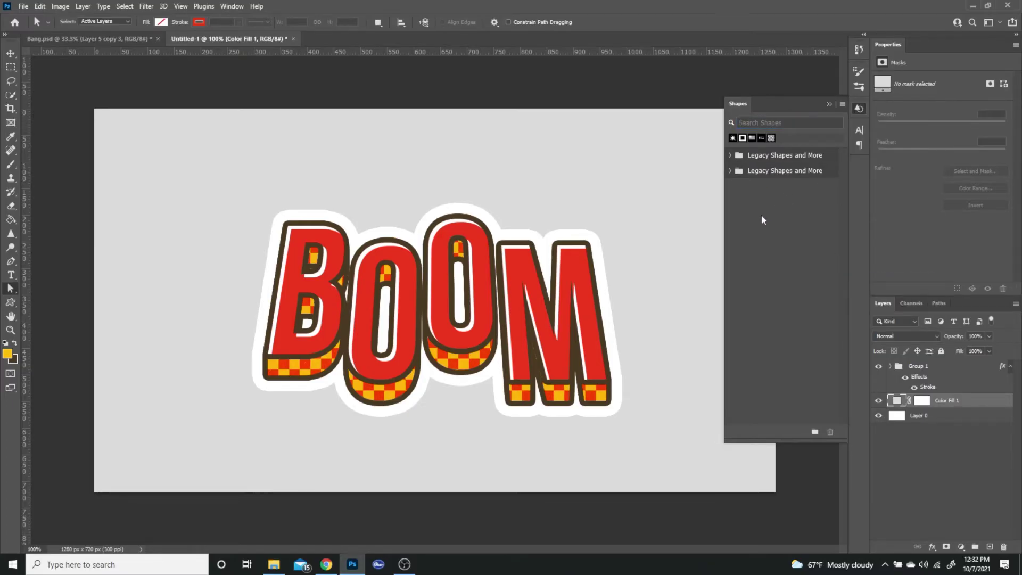
Expand the Symbols group under All Legacy Default Shapes in the newly loaded set and look through its shapes.
click(730, 171)
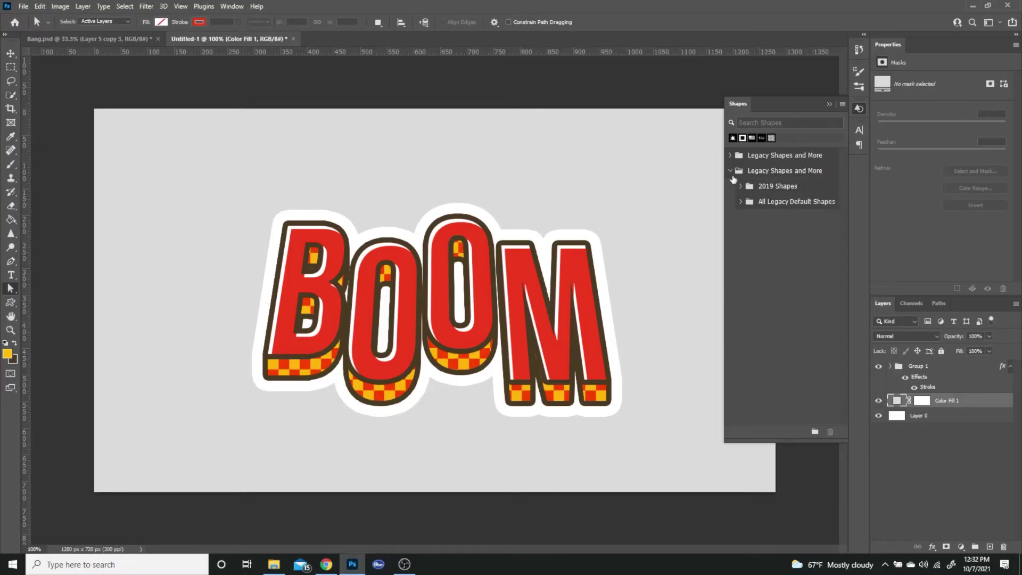
click(740, 201)
scroll(776, 260, down, 3)
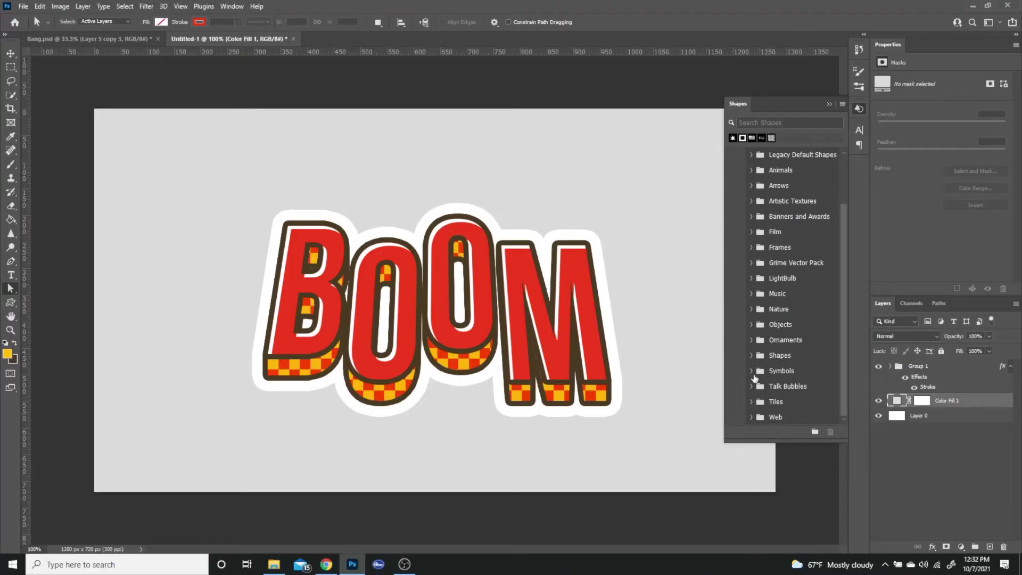
click(751, 370)
scroll(750, 319, down, 5)
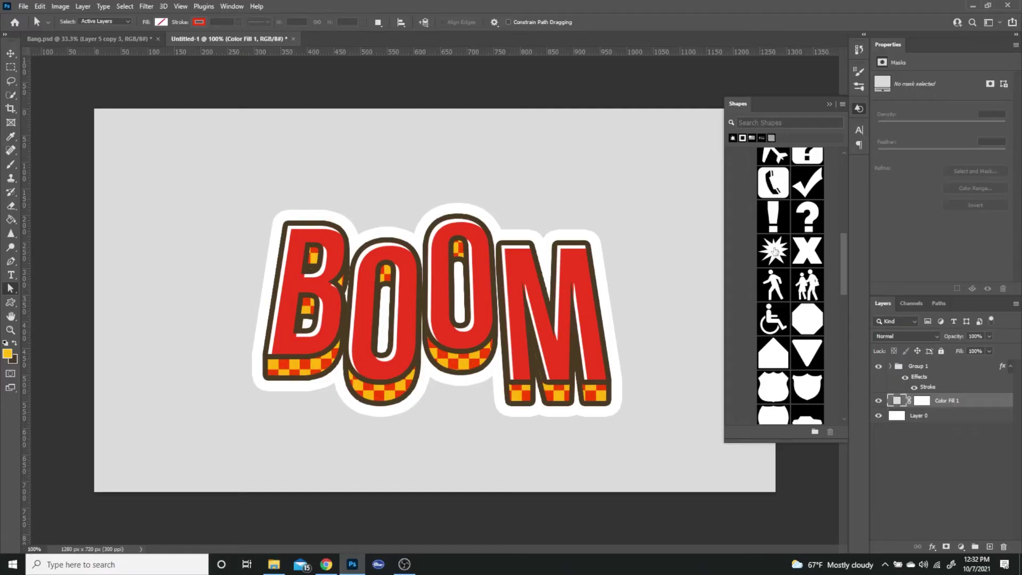
scroll(757, 272, down, 3)
scroll(757, 272, down, 8)
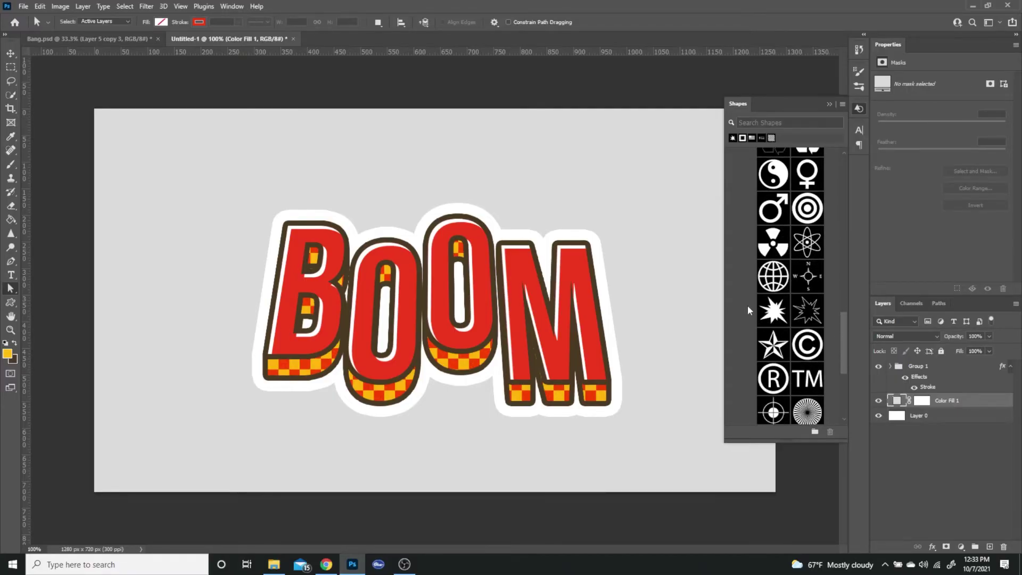
Choose the jagged starburst next to the X symbol and activate the Custom Shape Tool.
key(u)
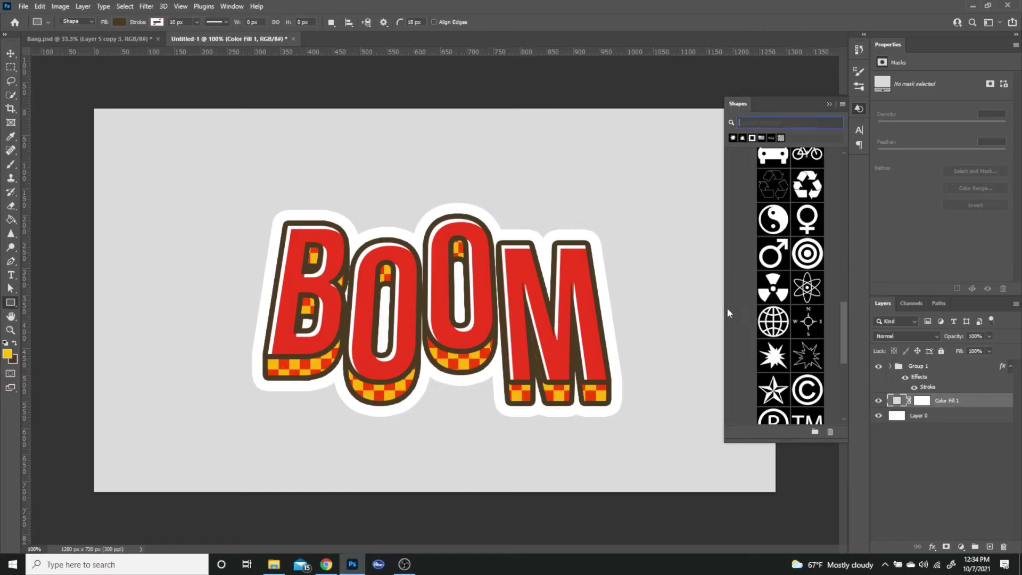
scroll(758, 294, up, 8)
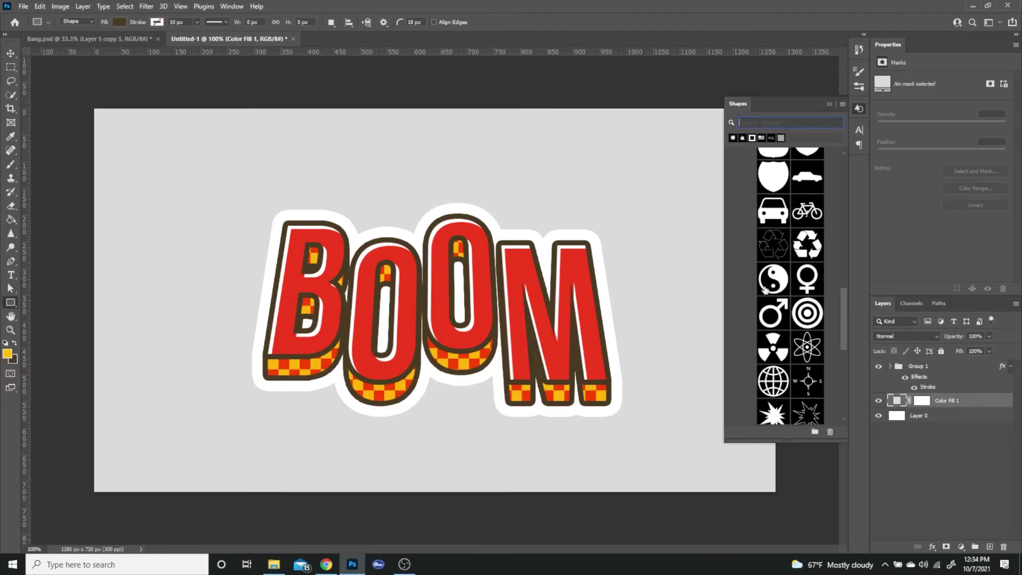
scroll(765, 289, up, 1)
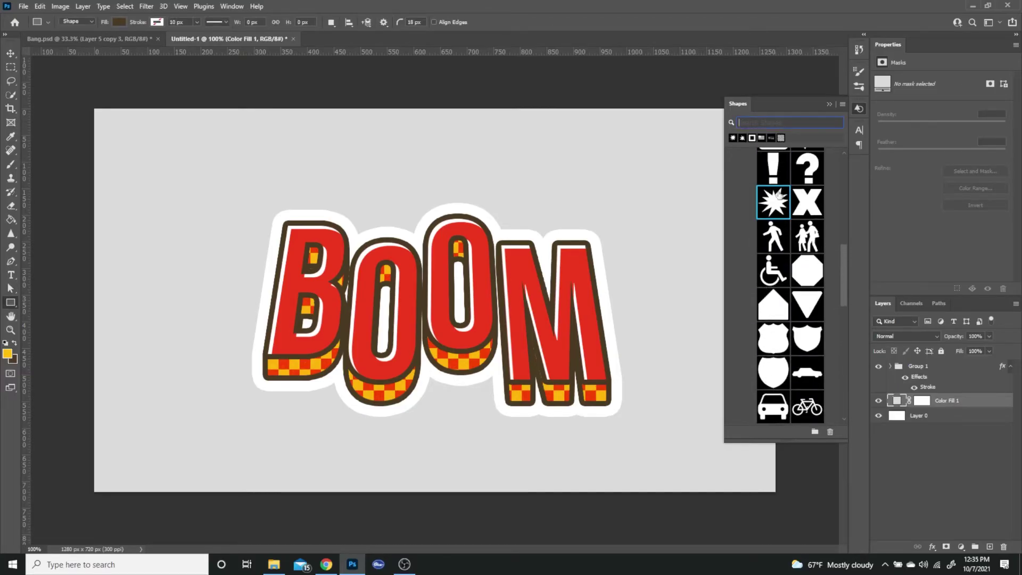
right_click(10, 306)
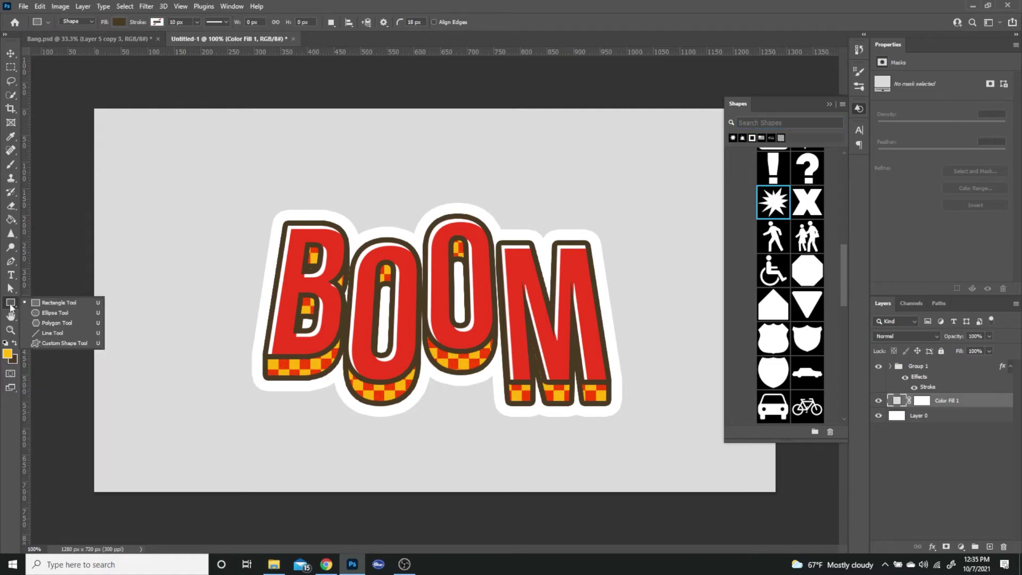
click(59, 342)
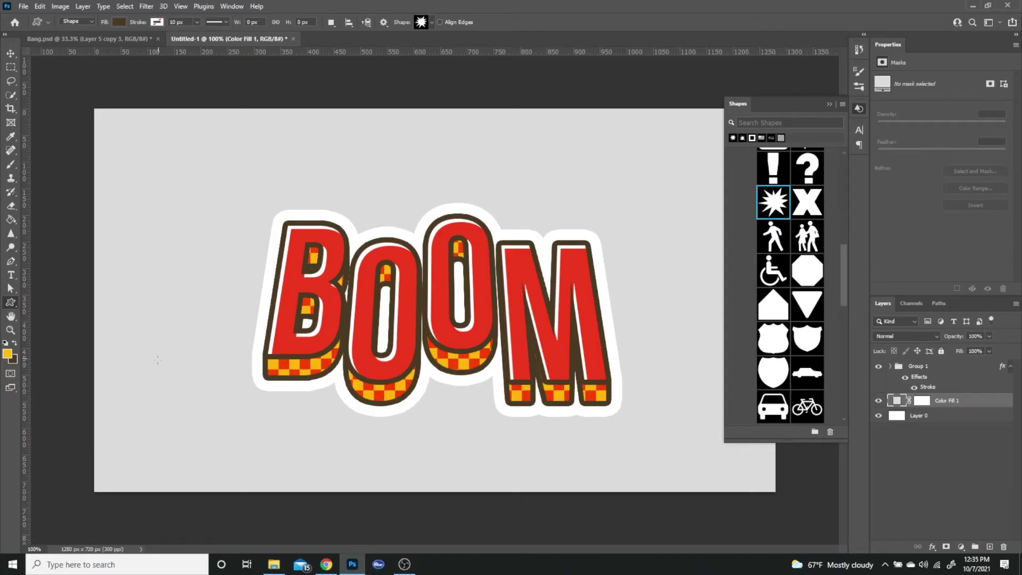
Draw the starburst about 984 by 597 px behind the BOOM lettering and fill it with the recently used golden yellow.
drag(172, 450, 695, 133)
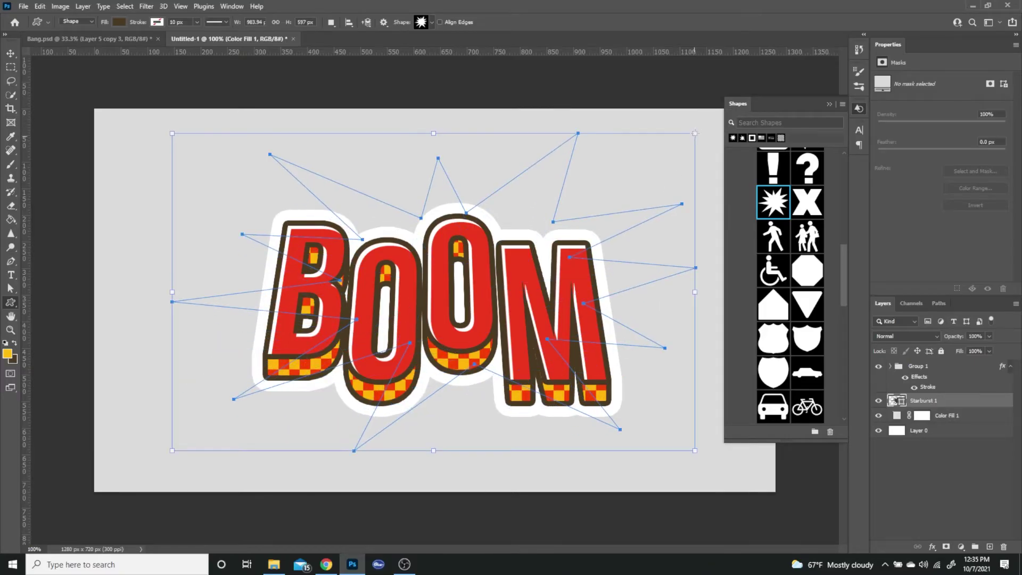
click(829, 104)
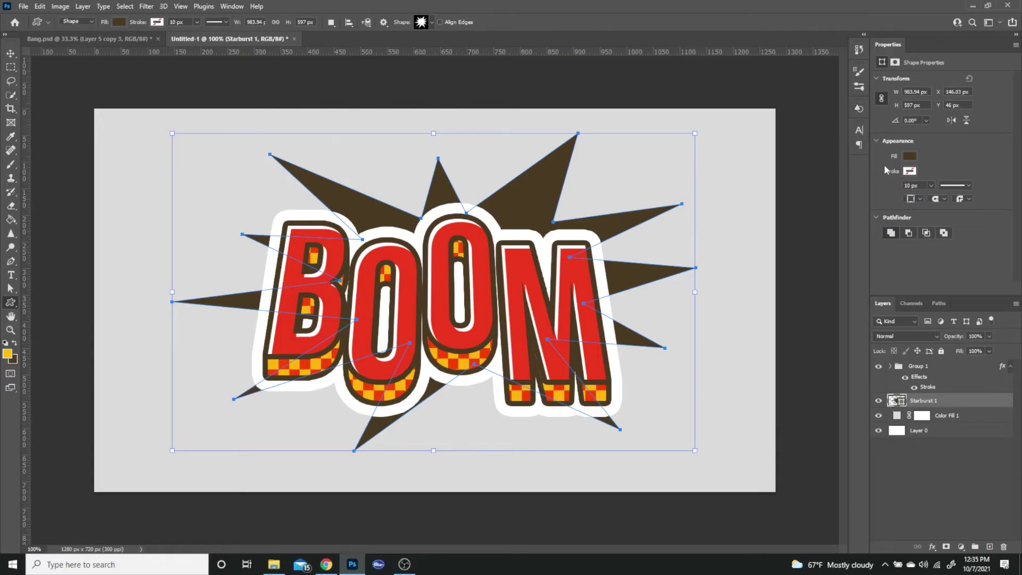
click(119, 23)
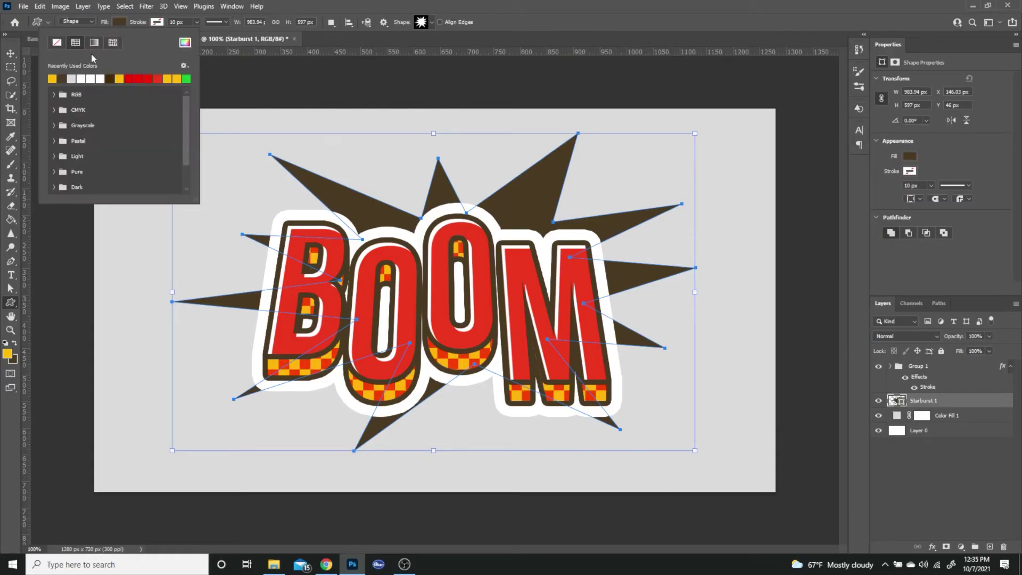
click(52, 78)
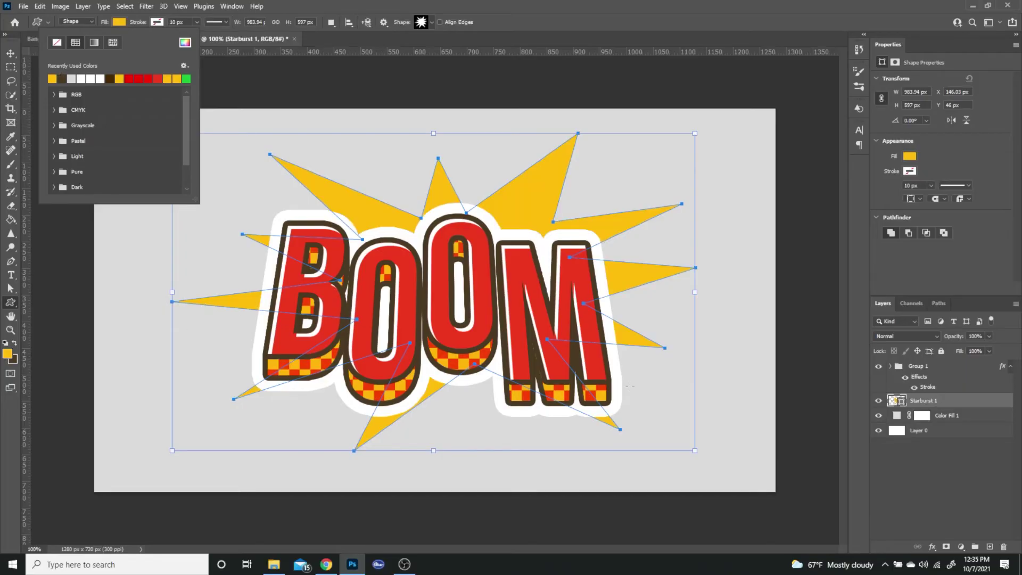
Transform the starburst, shifting it and enlarging it to about 108.5% so it surrounds the lettering.
click(15, 289)
key(ctrl+t)
drag(510, 258, 494, 264)
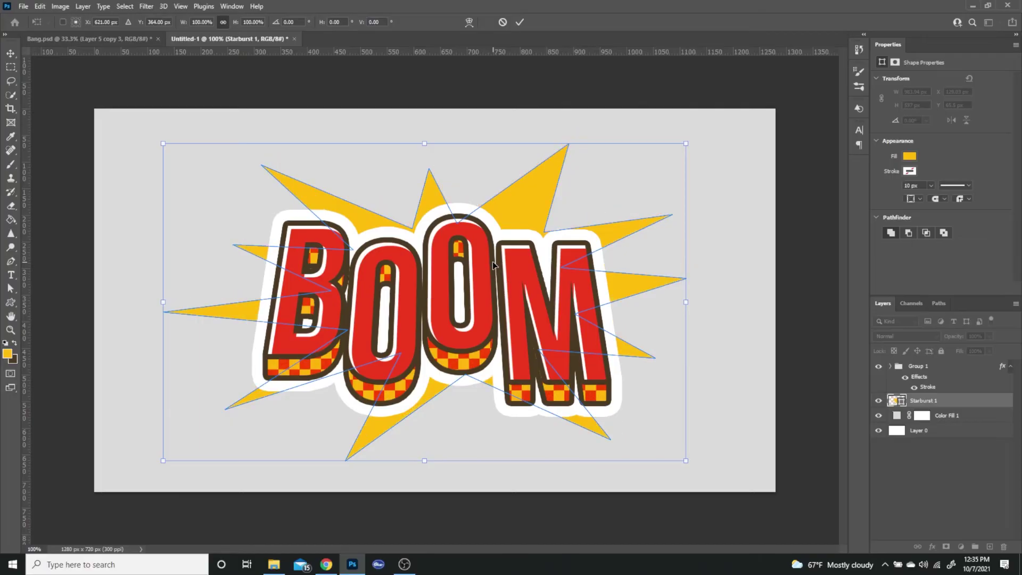
mouse_move(691, 307)
mouse_down()
mouse_move(727, 287)
mouse_move(697, 302)
mouse_up()
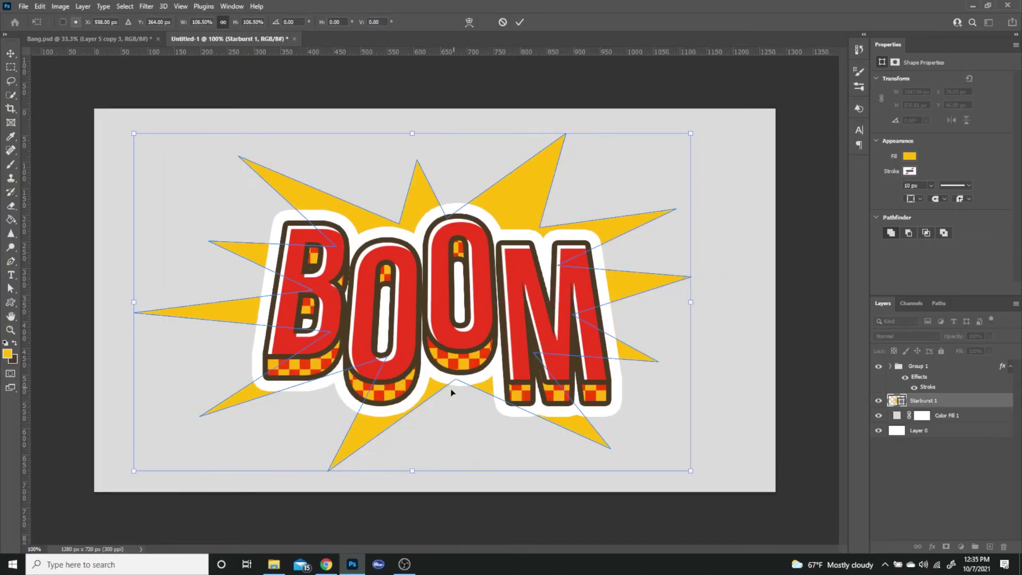
drag(415, 470, 414, 476)
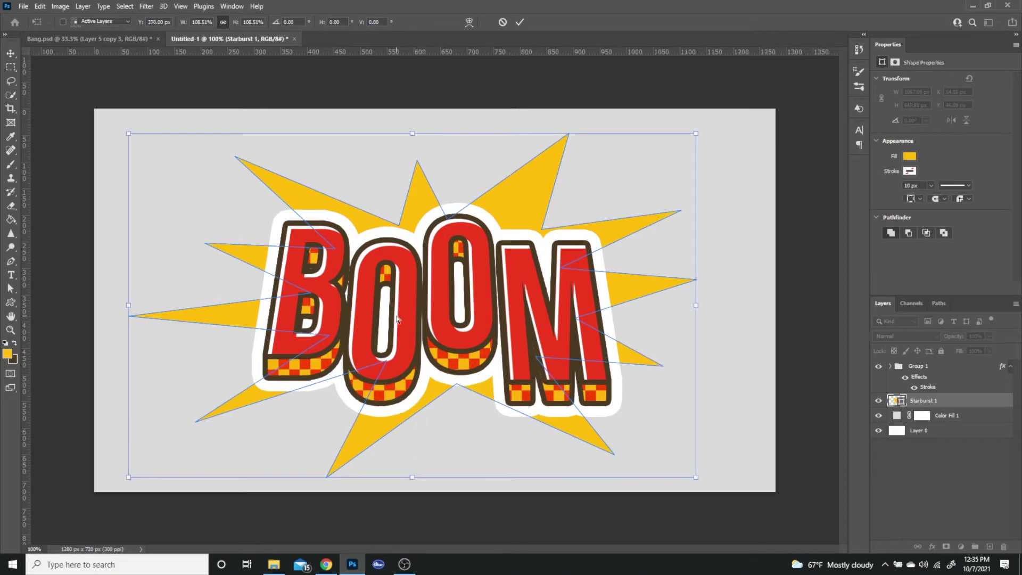
key(a)
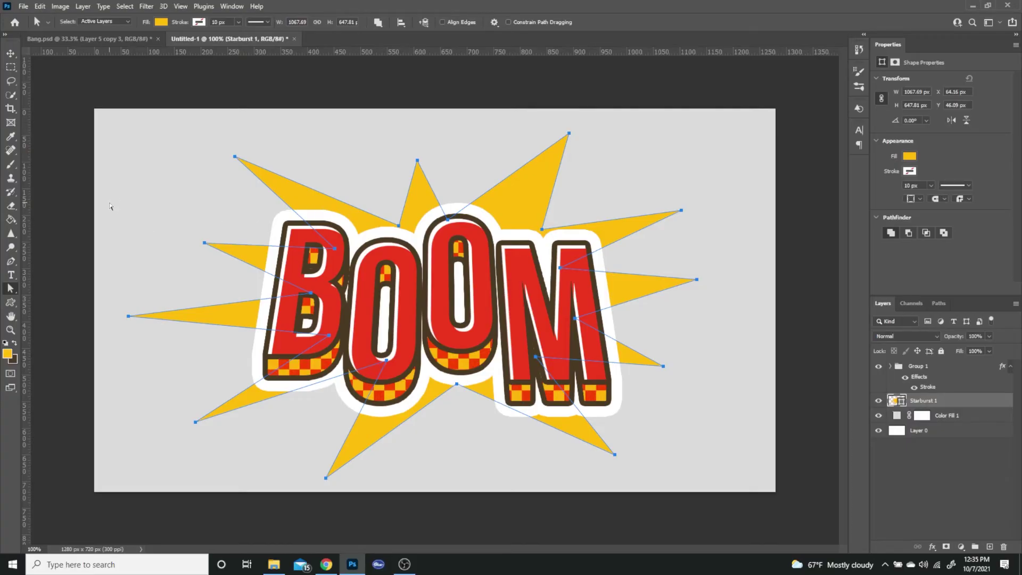
Convert the starburst to a regular path and move the inner points behind the B and above the two O's closer to the lettering.
click(13, 287)
click(55, 298)
drag(313, 297, 298, 291)
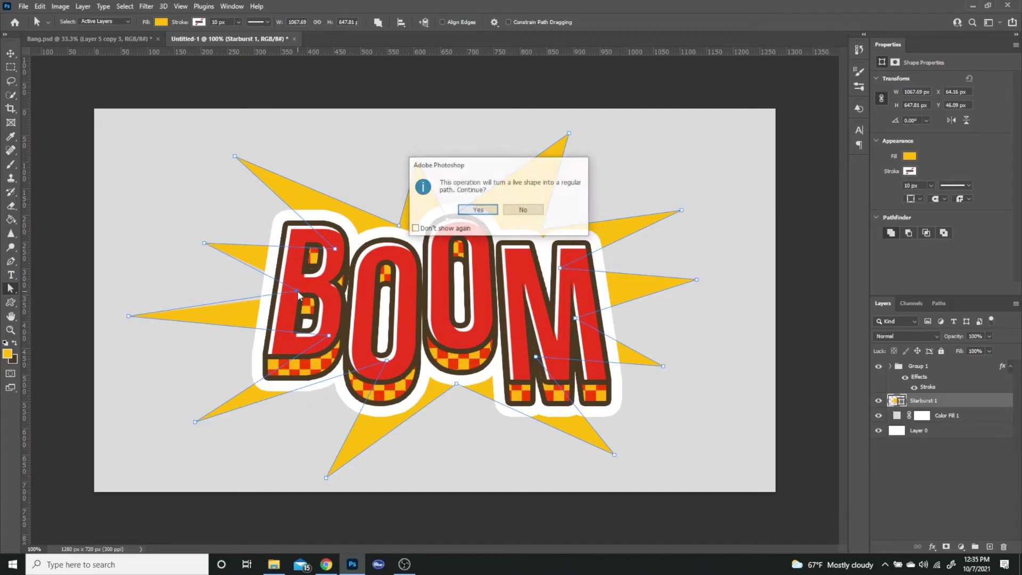
click(478, 211)
drag(335, 248, 318, 241)
drag(399, 226, 454, 217)
mouse_move(543, 232)
mouse_down()
mouse_move(600, 177)
mouse_move(536, 237)
mouse_move(544, 228)
mouse_up()
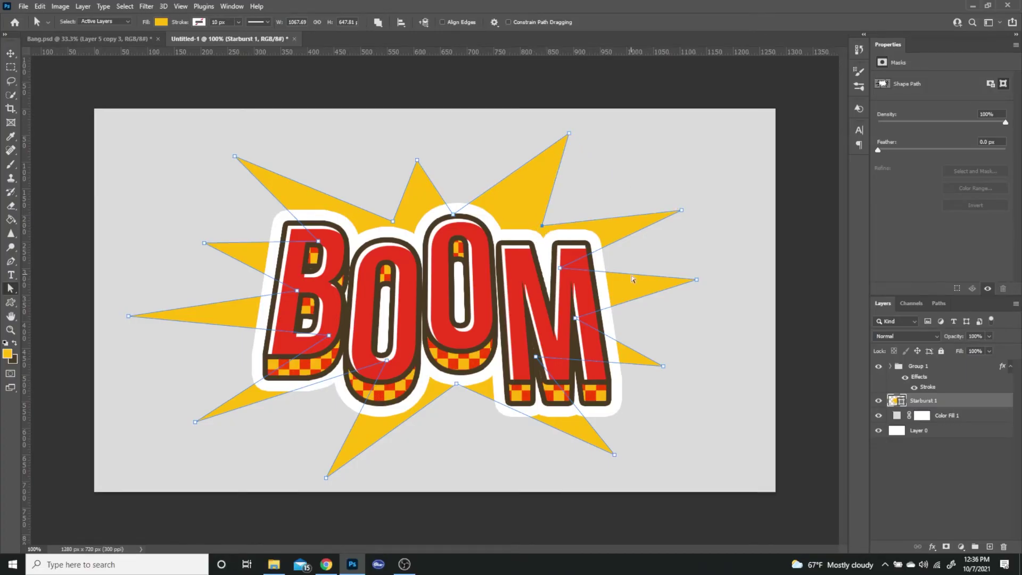
Lengthen the starburst's spike beside the M and adjust the inner points behind the M and below the second O.
click(560, 267)
mouse_move(579, 267)
mouse_down()
mouse_move(614, 259)
mouse_move(567, 274)
mouse_up()
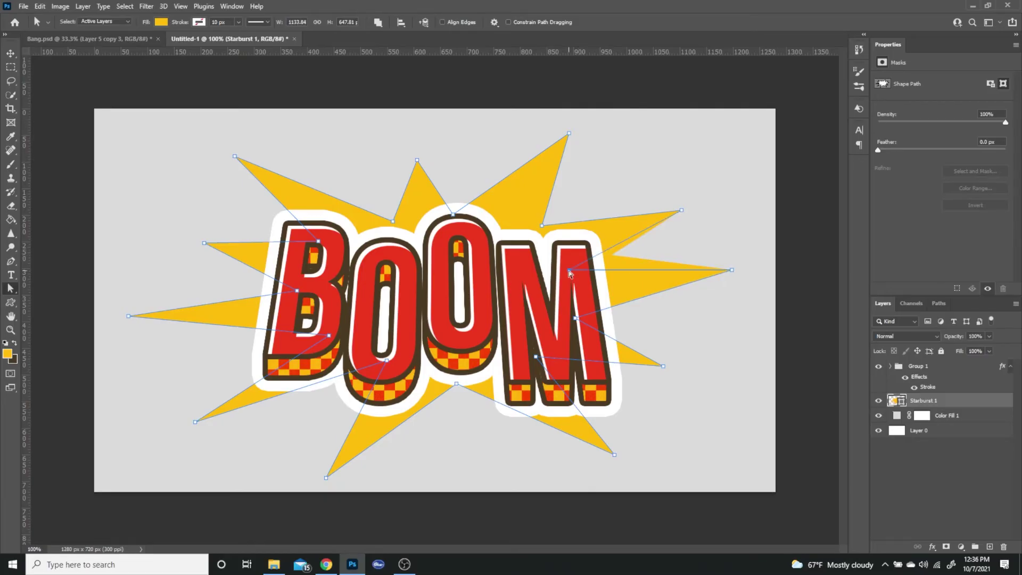
mouse_move(580, 319)
mouse_down()
mouse_move(596, 320)
mouse_move(586, 316)
mouse_up()
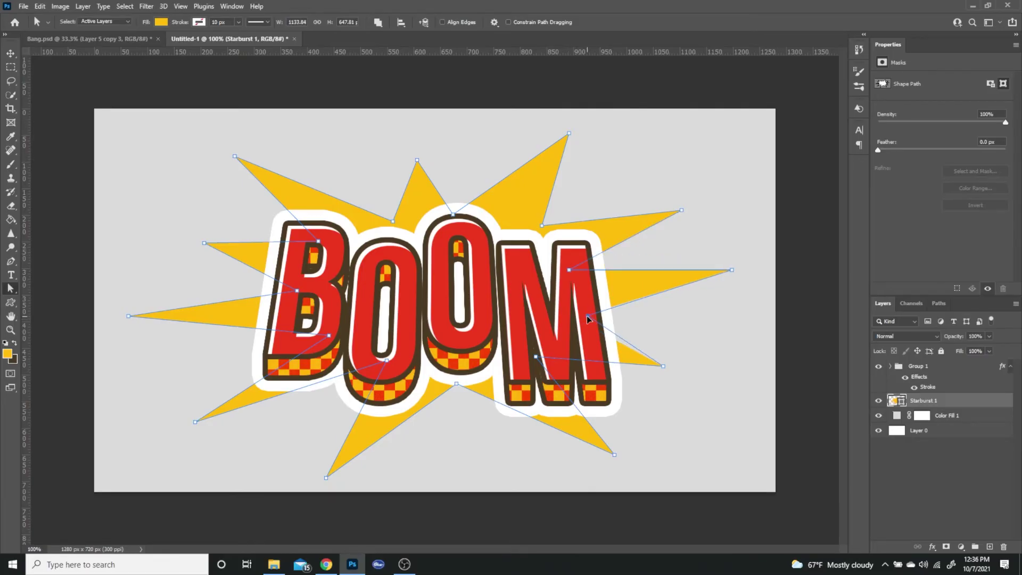
drag(535, 356, 546, 355)
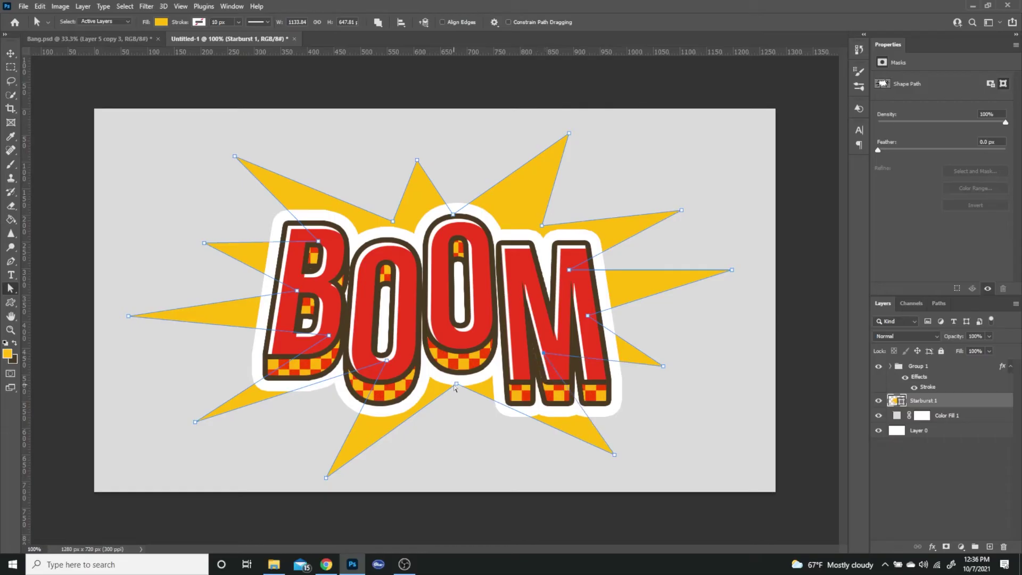
mouse_move(457, 384)
mouse_down()
mouse_move(457, 393)
mouse_move(457, 374)
mouse_up()
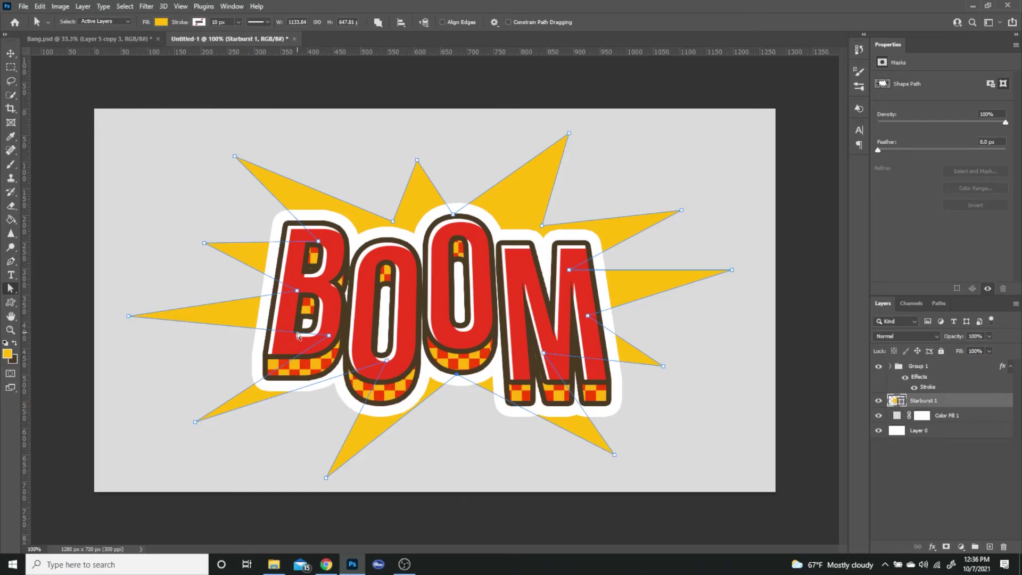
click(615, 455)
key(alt+bracketleft)
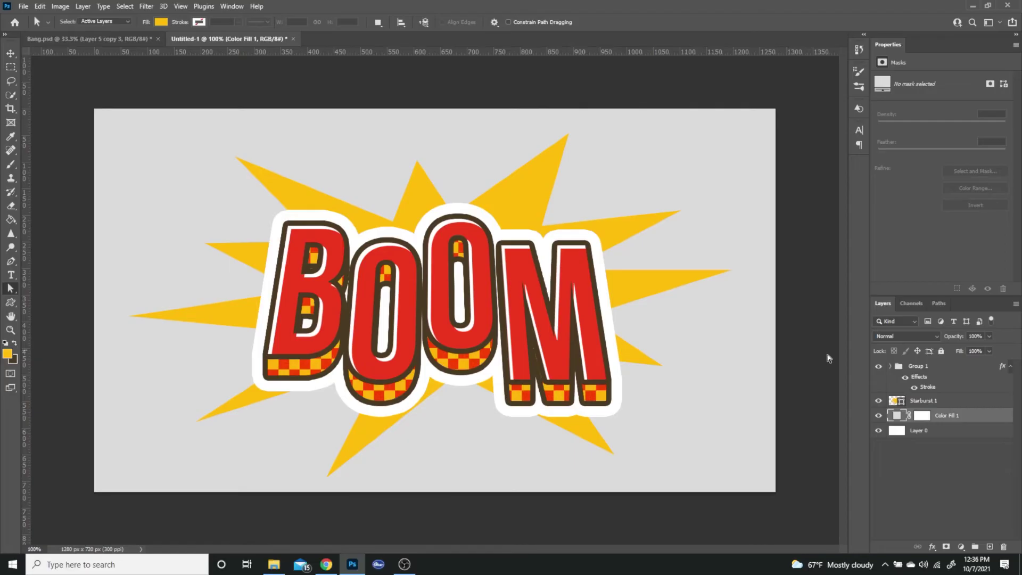
Duplicate the starburst layer, remove the copy's fill and give it a 10 px red stroke.
click(963, 405)
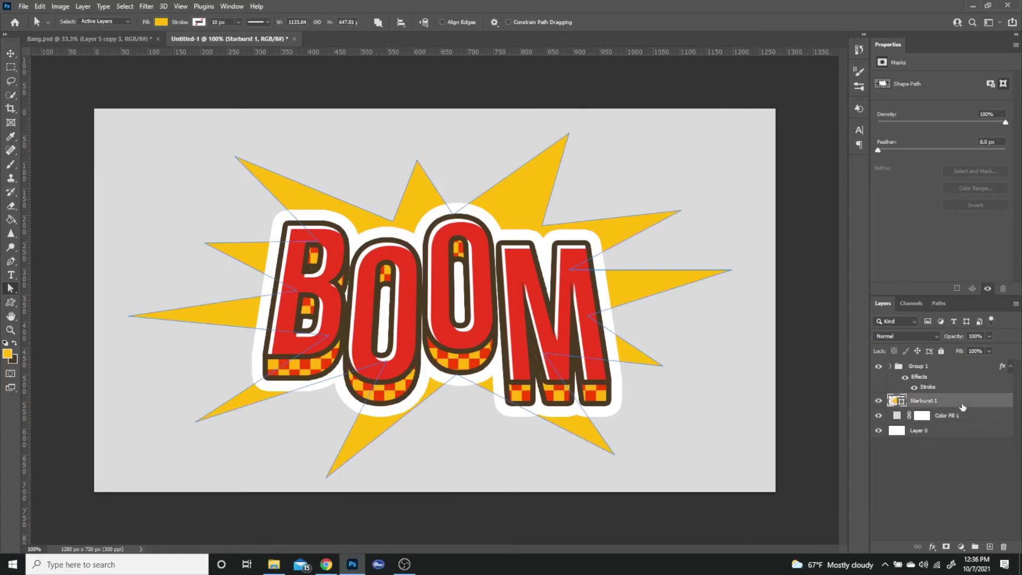
key(ctrl+j)
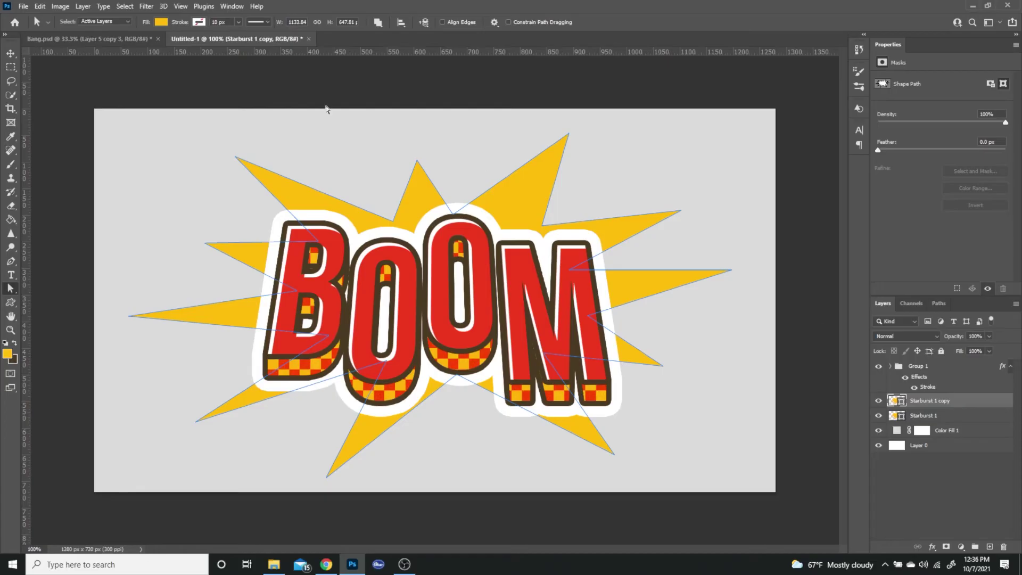
click(164, 23)
click(99, 43)
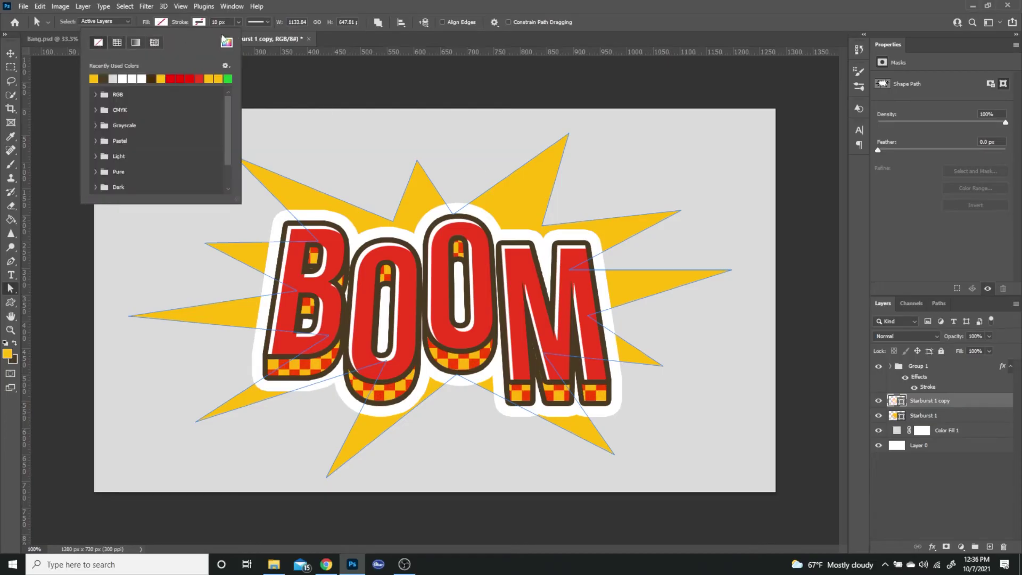
click(199, 22)
click(199, 23)
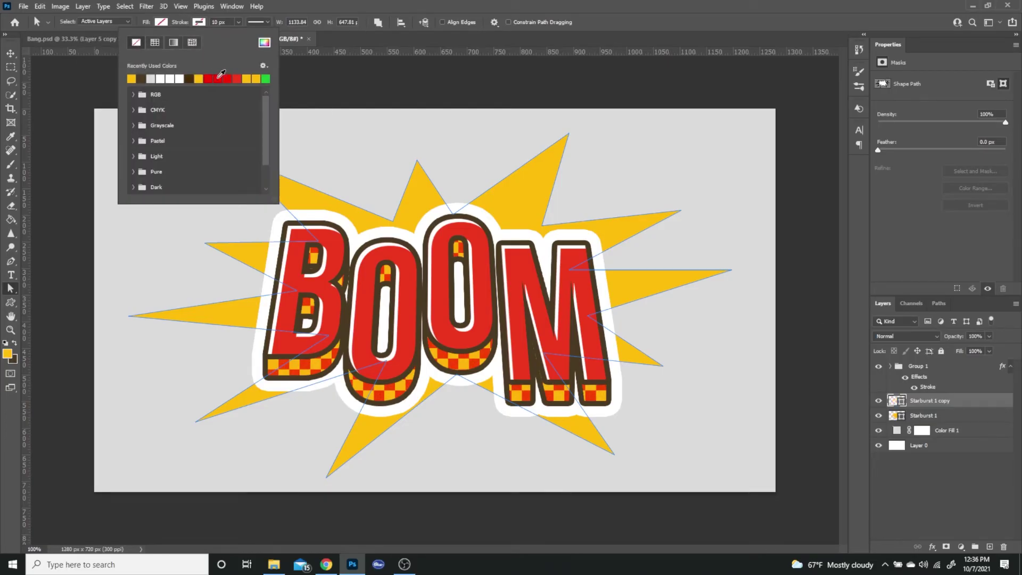
click(219, 78)
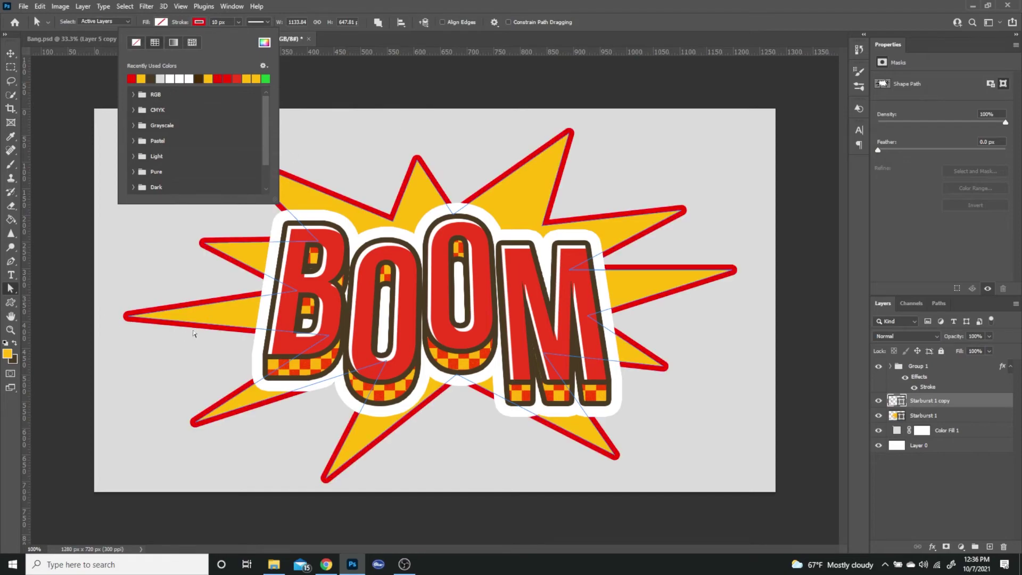
Set the red starburst stroke to mitered corners and align it to the inside of the path.
click(257, 24)
click(256, 135)
click(261, 150)
click(296, 135)
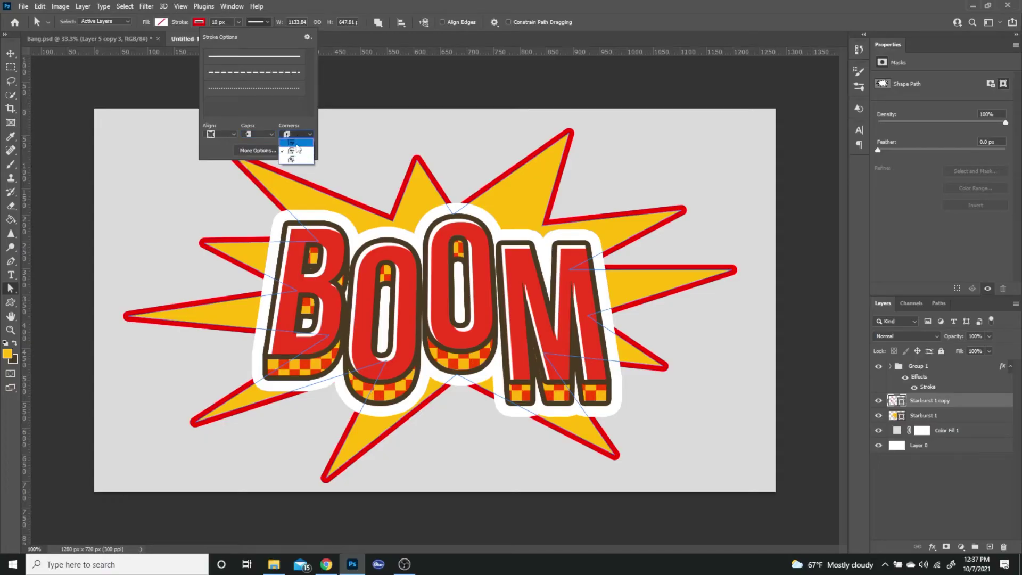
click(233, 134)
click(226, 142)
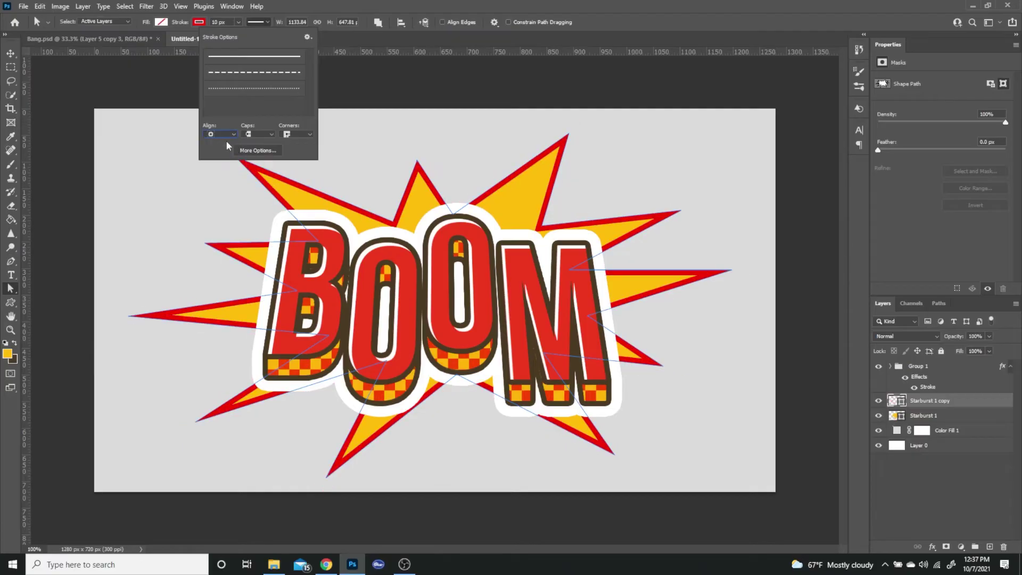
Scale the red outlined starburst to about 94.8% and rotate it about 13° clockwise so its spikes are offset from the yellow ones.
click(1000, 431)
click(965, 404)
key(ctrl+t)
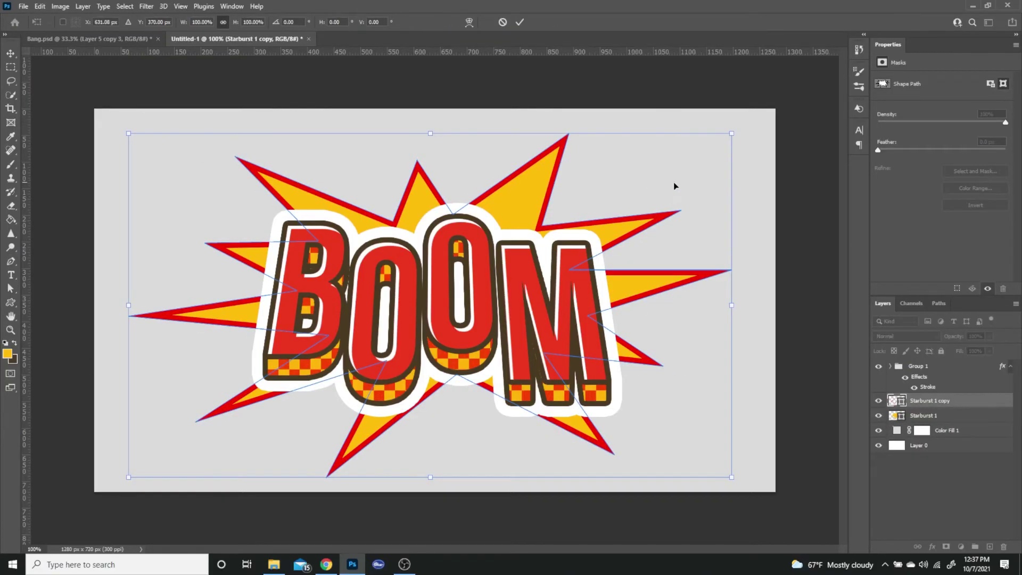
drag(748, 193, 752, 162)
drag(729, 282, 757, 342)
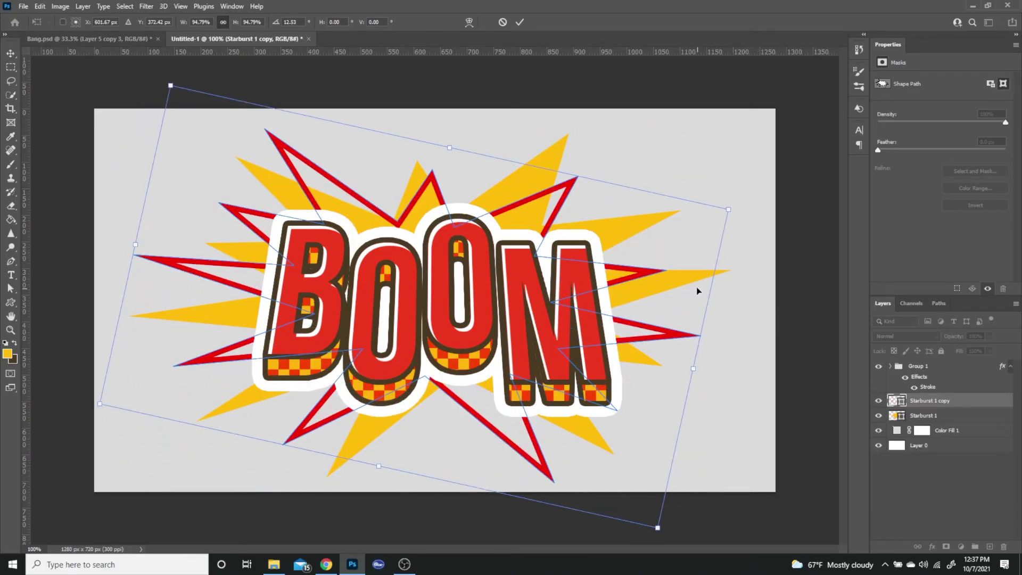
click(11, 290)
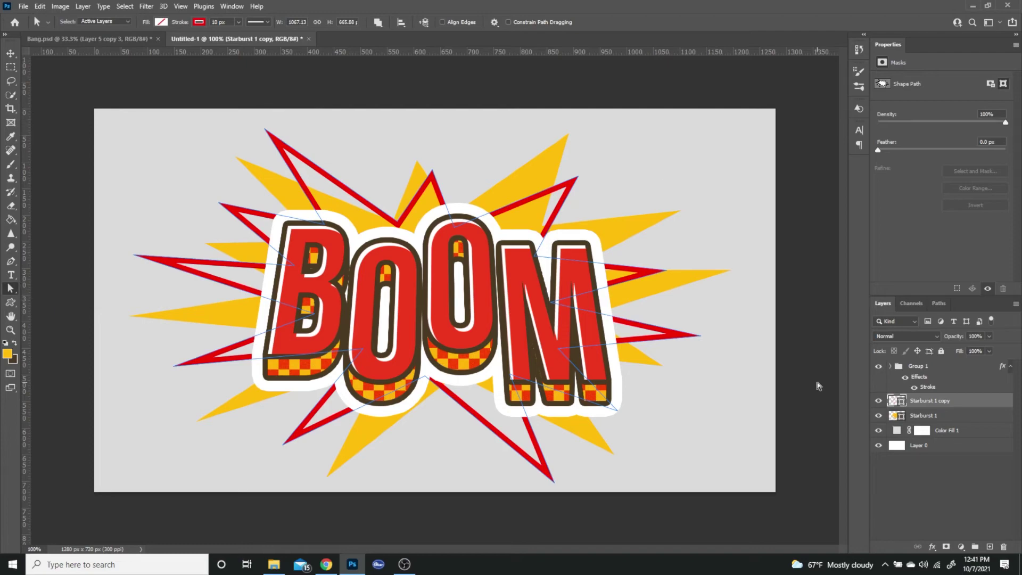
Place the Pngtree blue zigzag wallpaper image, scale it to about 6.26% and position it behind the B's upper area.
click(279, 564)
drag(162, 525, 262, 350)
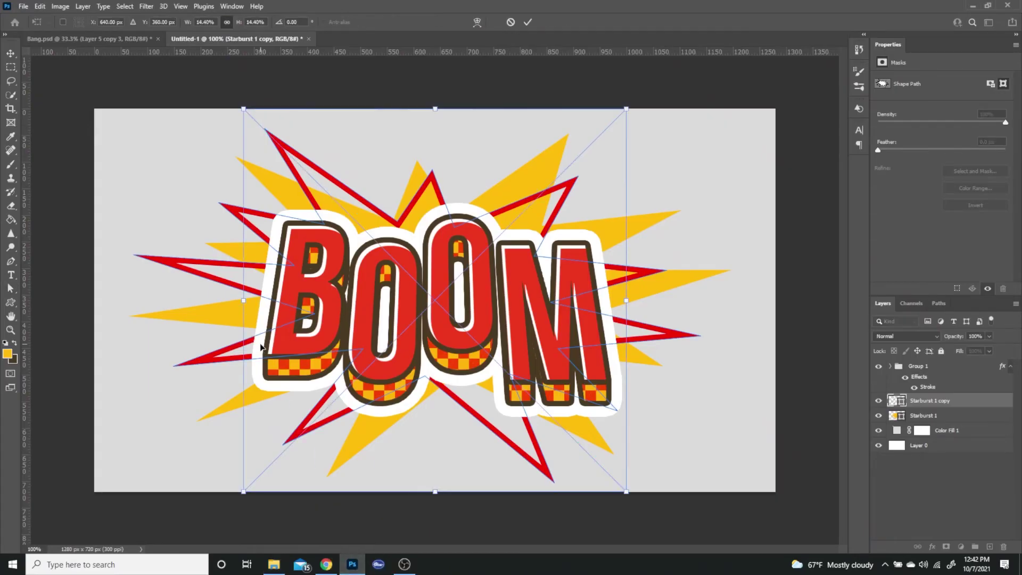
drag(627, 302, 435, 281)
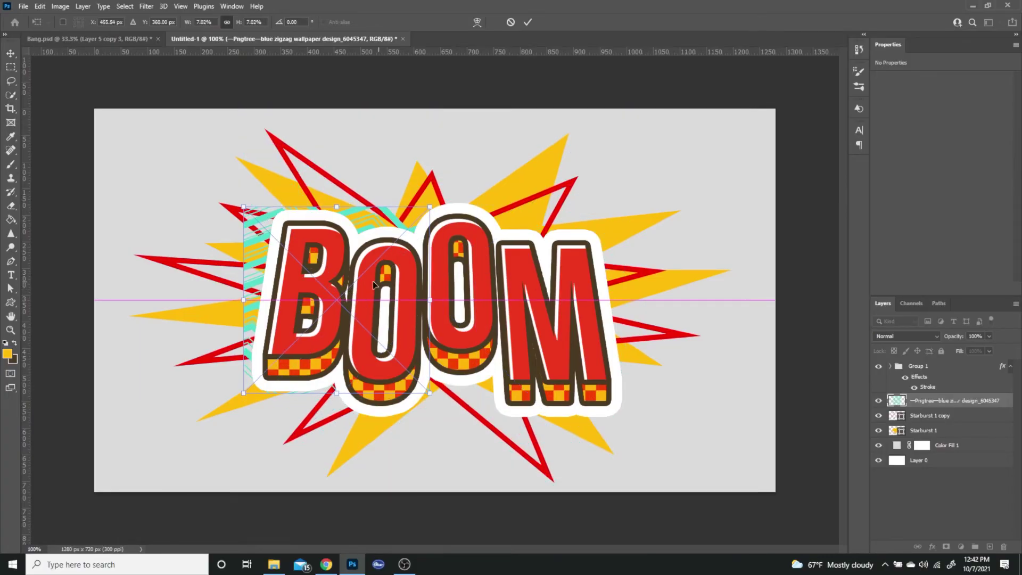
drag(325, 276, 243, 214)
drag(349, 234, 328, 237)
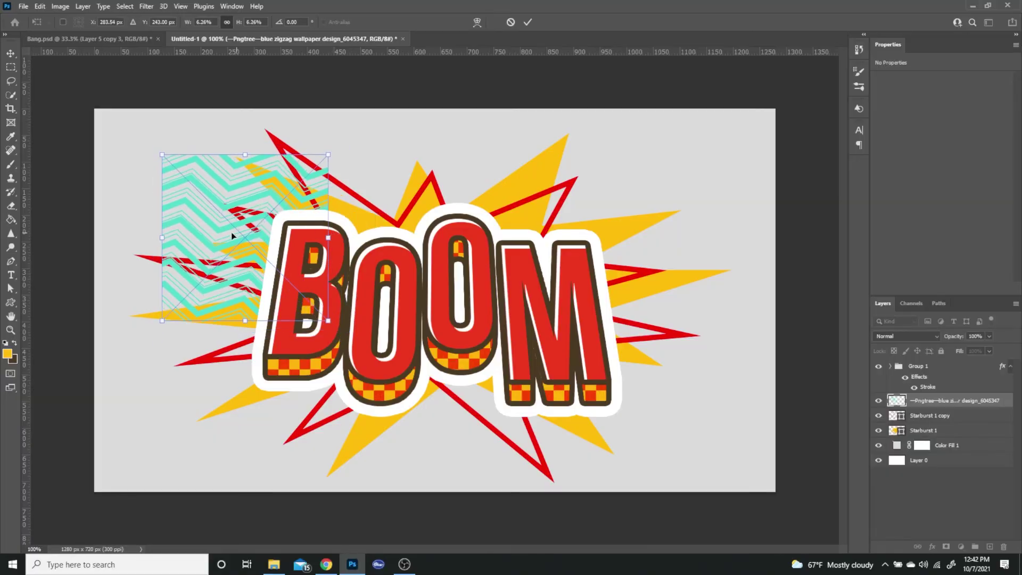
drag(227, 222, 227, 223)
key(Return)
key(a)
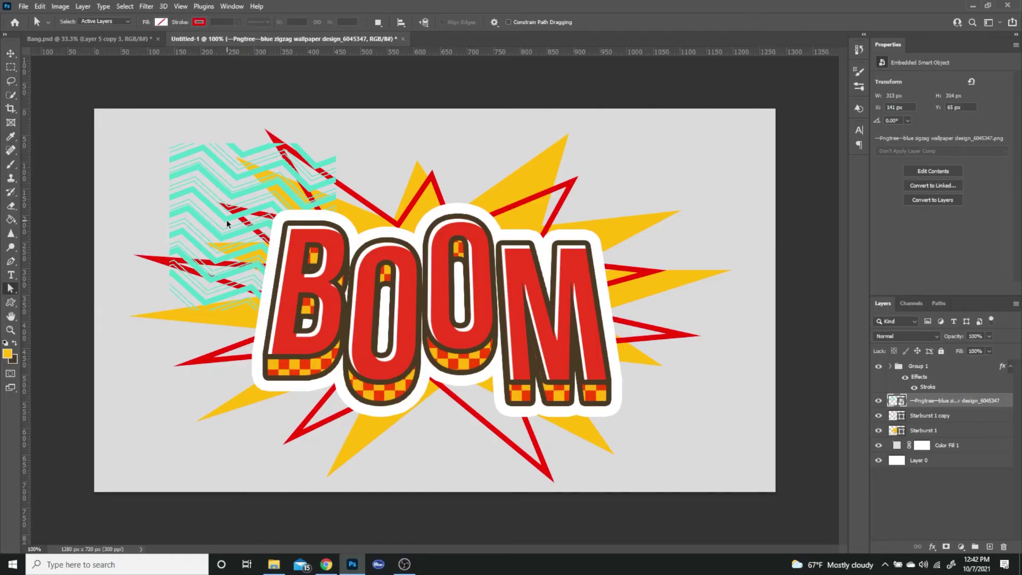
Duplicate the zigzag tile, set the copy flush beside the original on its right, and undo the extra repeated duplicate.
key(ctrl+j)
key(ctrl+t)
drag(229, 186, 401, 185)
key(Return)
key(ctrl+alt+shift+t)
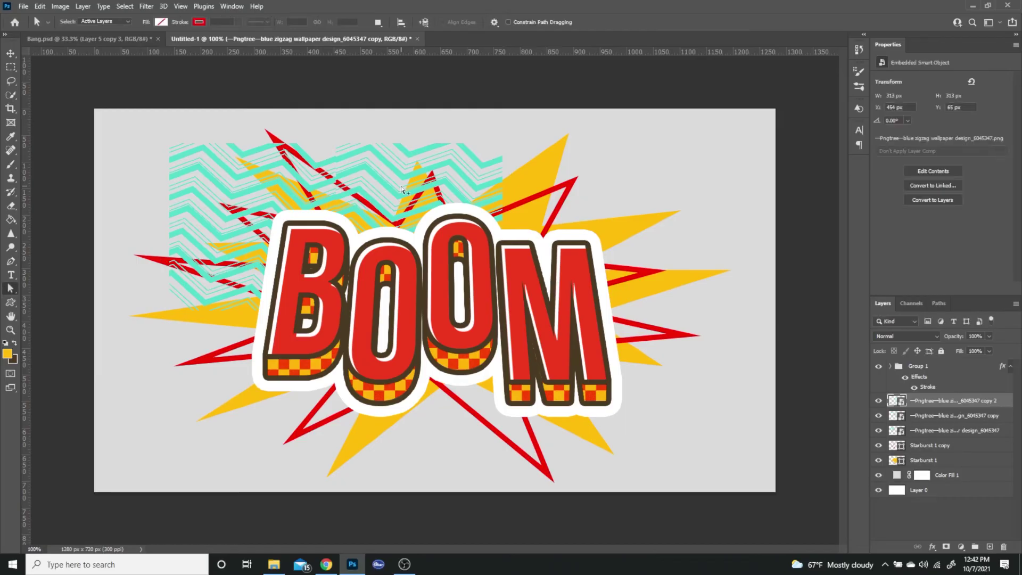
key(ctrl+z)
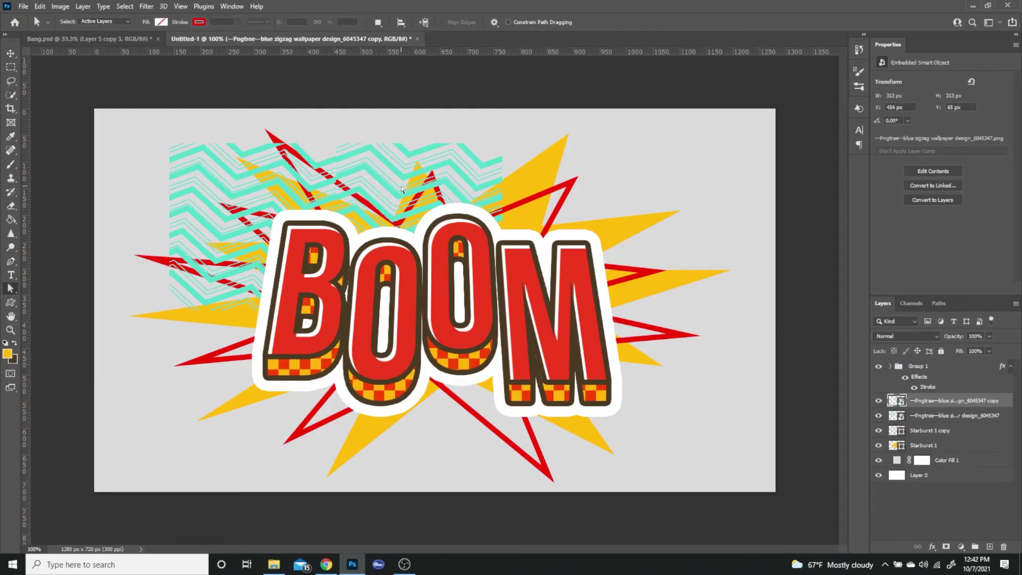
Duplicate the second zigzag tile and move the copy 313 px right to complete the upper row of three.
key(ctrl+j)
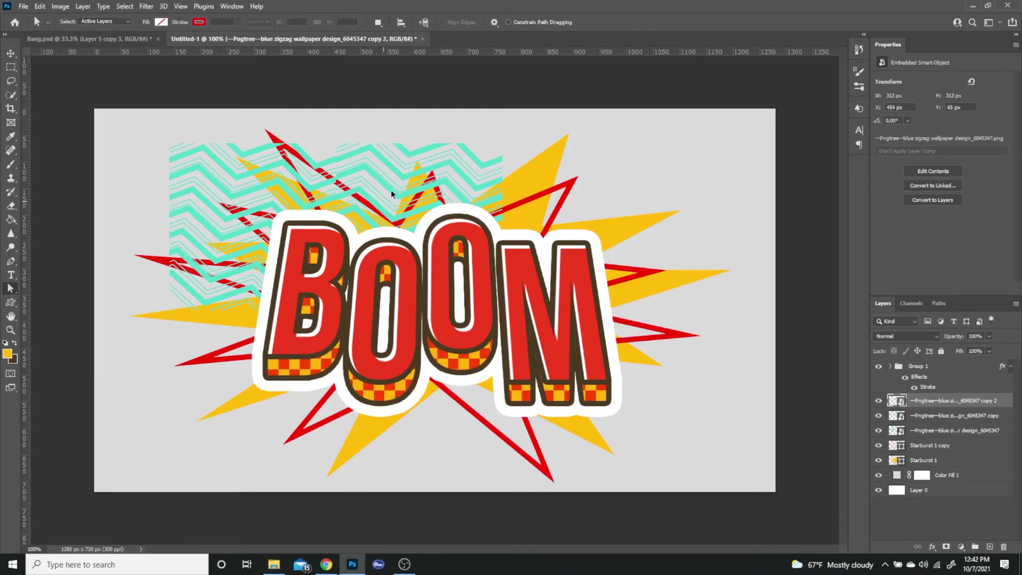
key(ctrl+t)
drag(380, 206, 547, 206)
key(shift+Right)
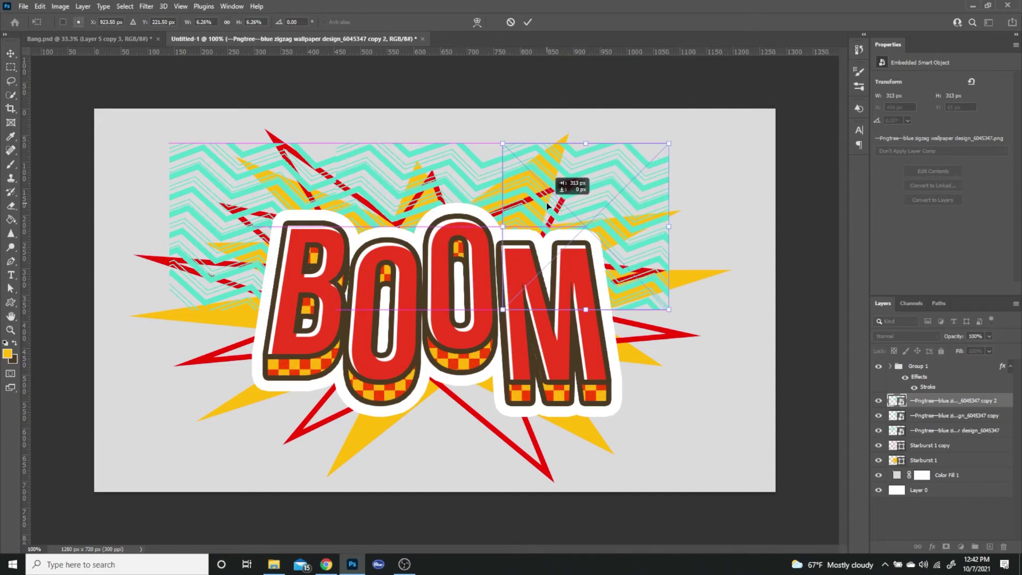
key(Return)
key(a)
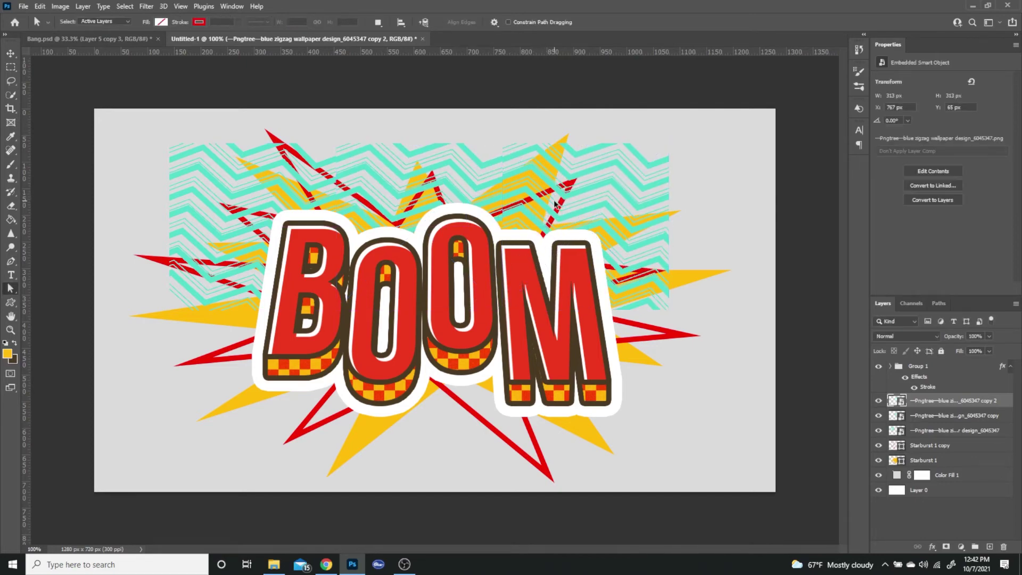
Duplicate the upper-right zigzag tile twice, placing the copies as the right and middle tiles of a second row below.
key(ctrl+j)
key(ctrl+t)
drag(625, 197, 459, 373)
key(Return)
key(ctrl+j)
key(ctrl+t)
key(Return)
Duplicate the middle tile of the lower row and move the copy to X 141 px, Y 370 px to complete the row.
key(ctrl+j)
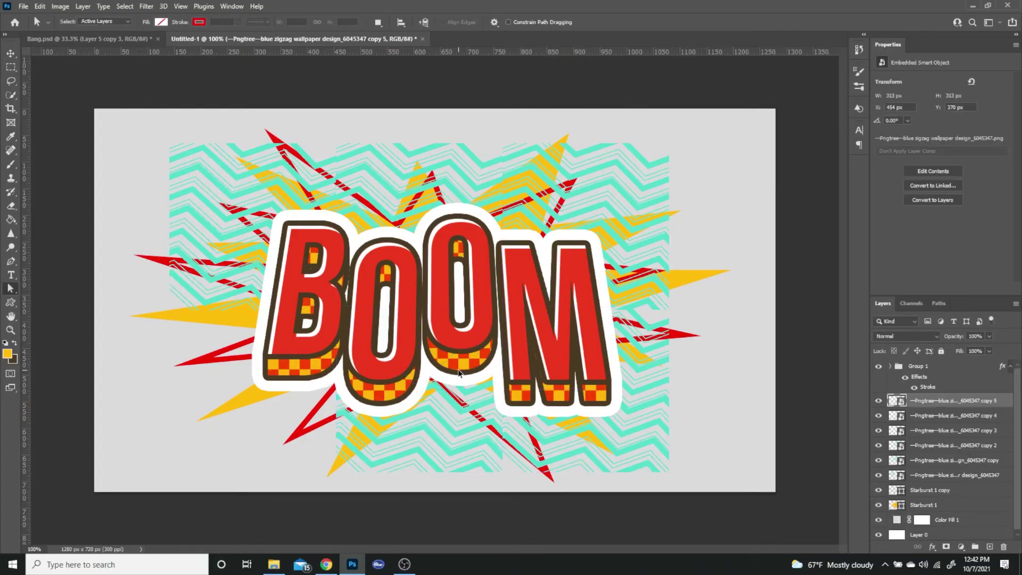
key(ctrl+t)
drag(438, 360, 295, 353)
key(Return)
key(a)
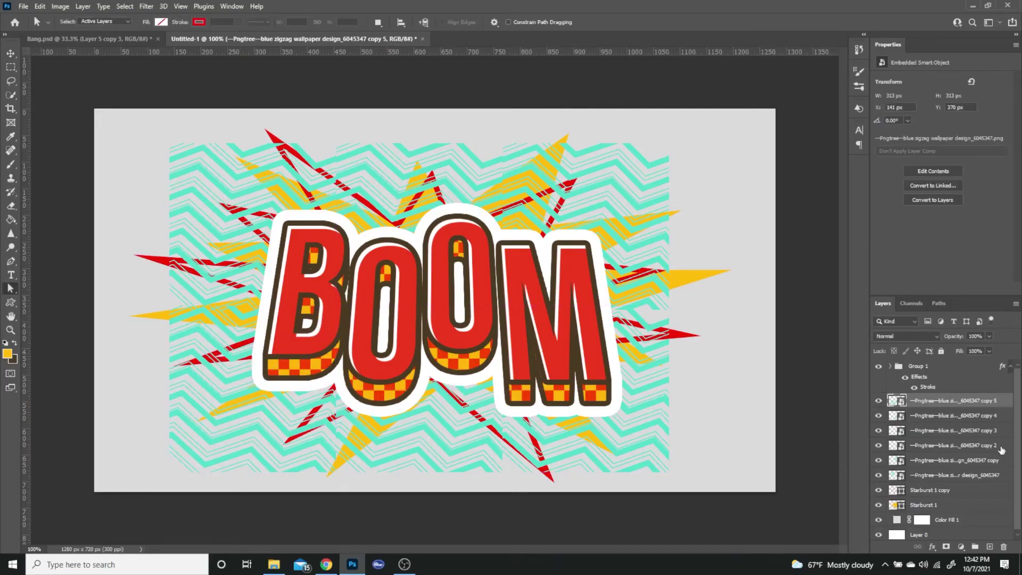
Merge all six zigzag tile layers into a single layer.
shift+click(964, 480)
right_click(957, 479)
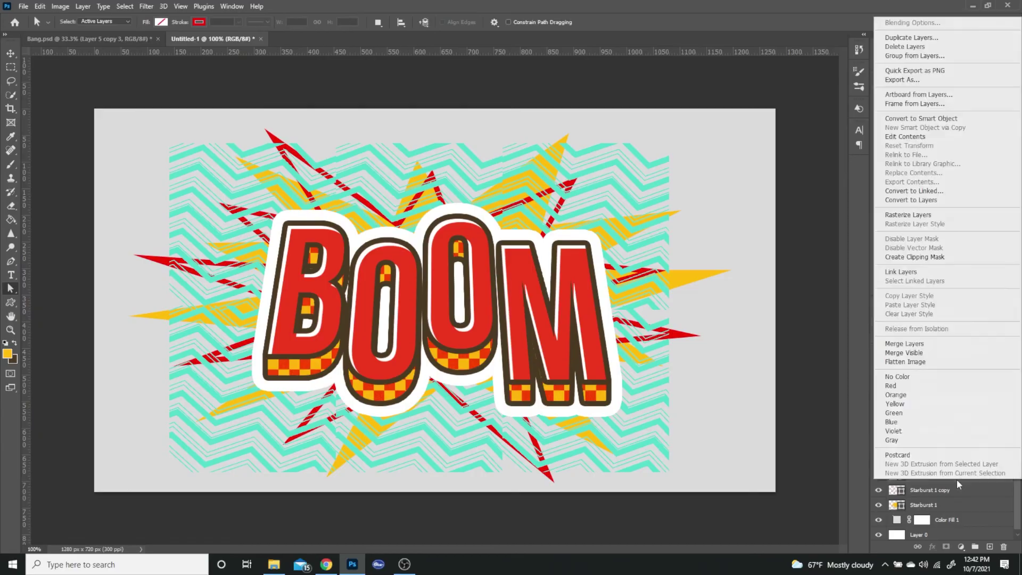
click(927, 346)
Stretch the merged zigzag pattern outward on all four sides to about 1148 × 657 px, covering the starbursts.
key(ctrl+t)
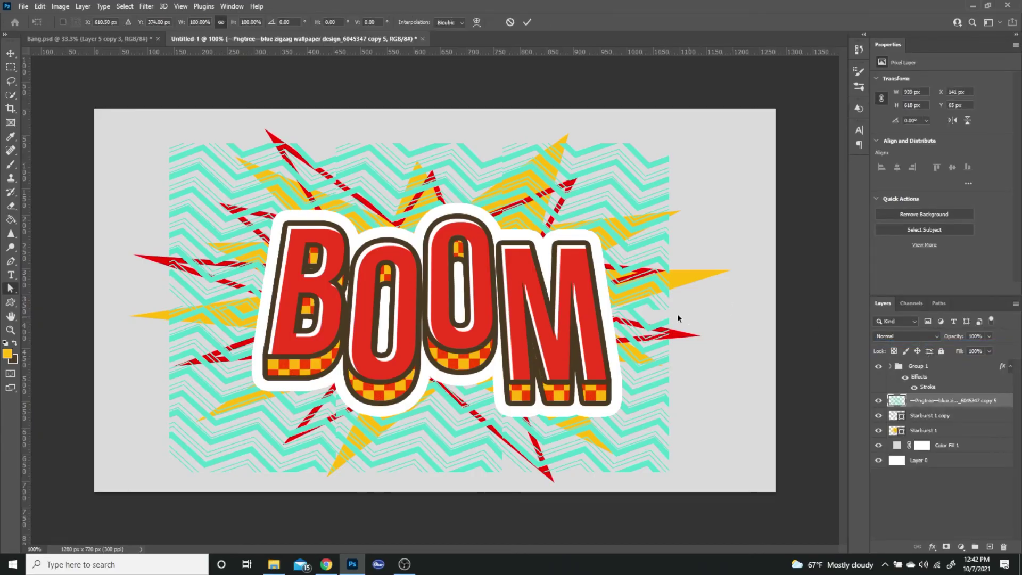
drag(673, 310, 744, 312)
drag(454, 143, 454, 137)
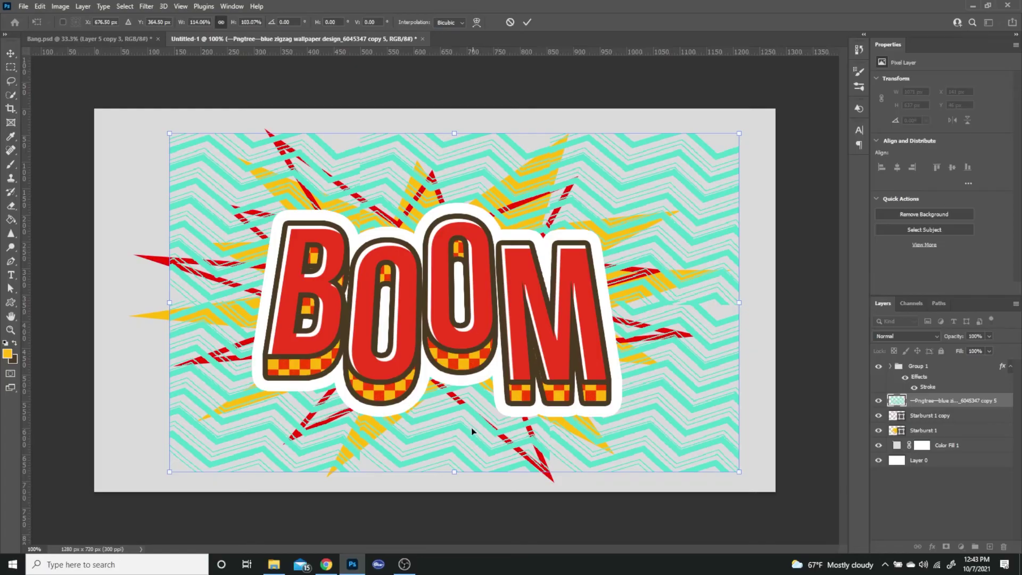
drag(453, 474, 453, 479)
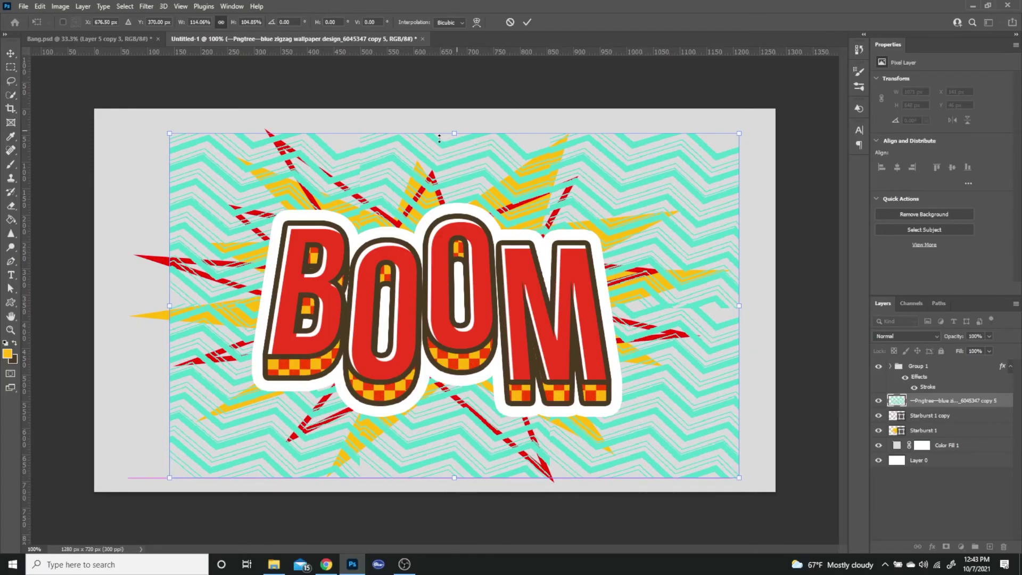
drag(448, 129, 448, 128)
drag(169, 303, 126, 307)
key(Return)
key(a)
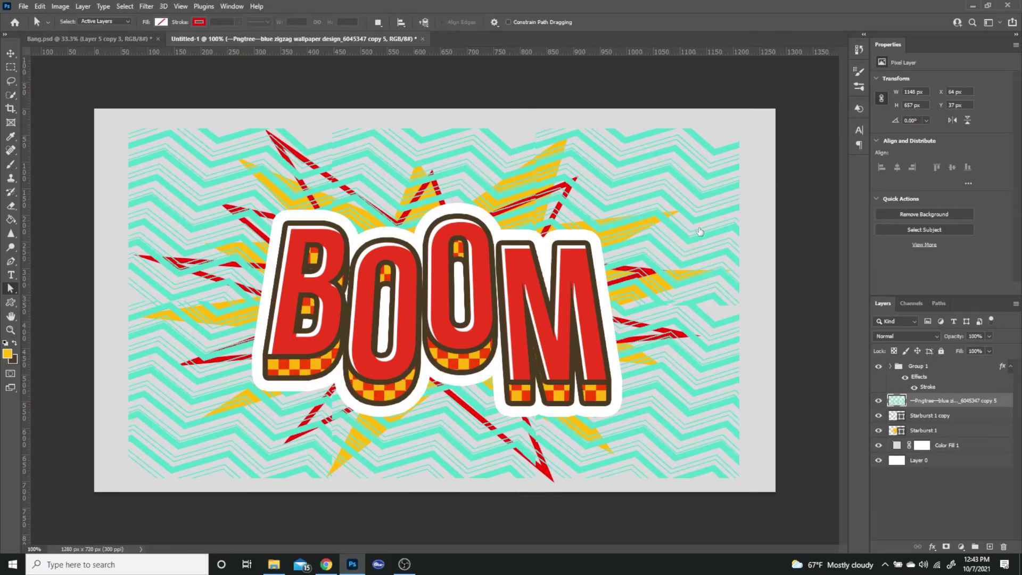
Give the zigzag layer a color overlay sampled from the red outlined starburst, and mask it to the yellow starburst's shape.
key(ctrl+alt+b)
click(657, 189)
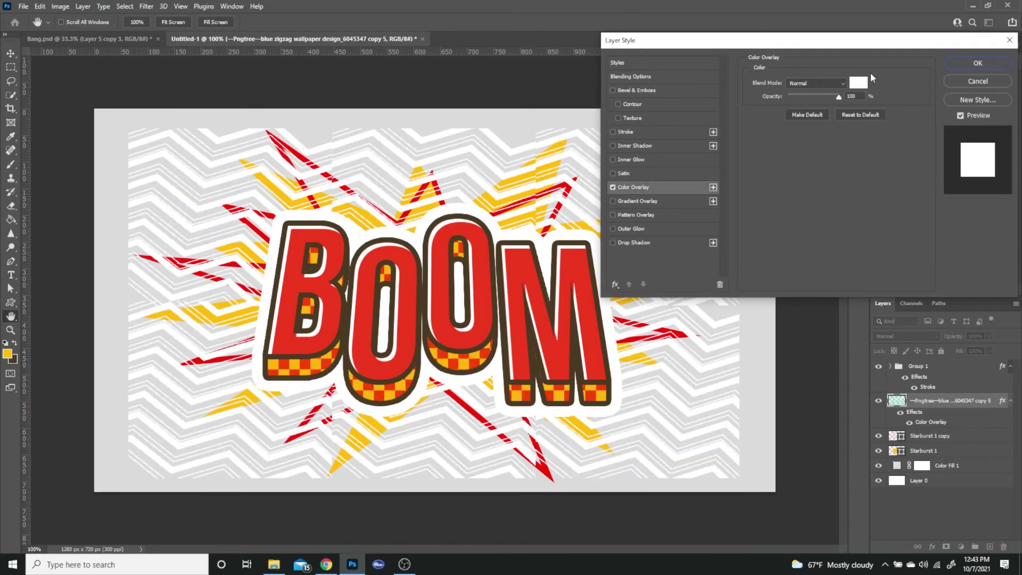
click(858, 82)
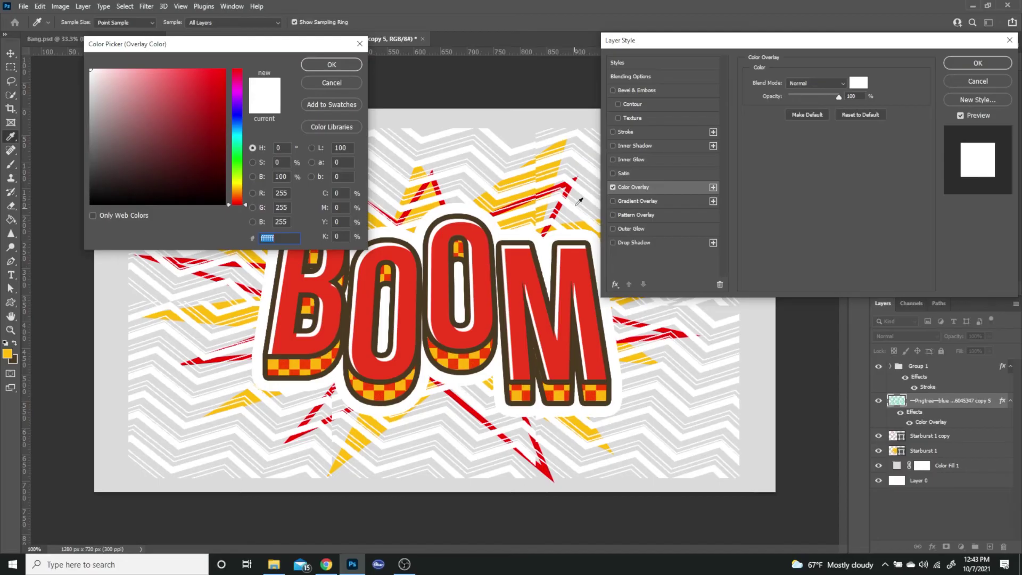
click(571, 186)
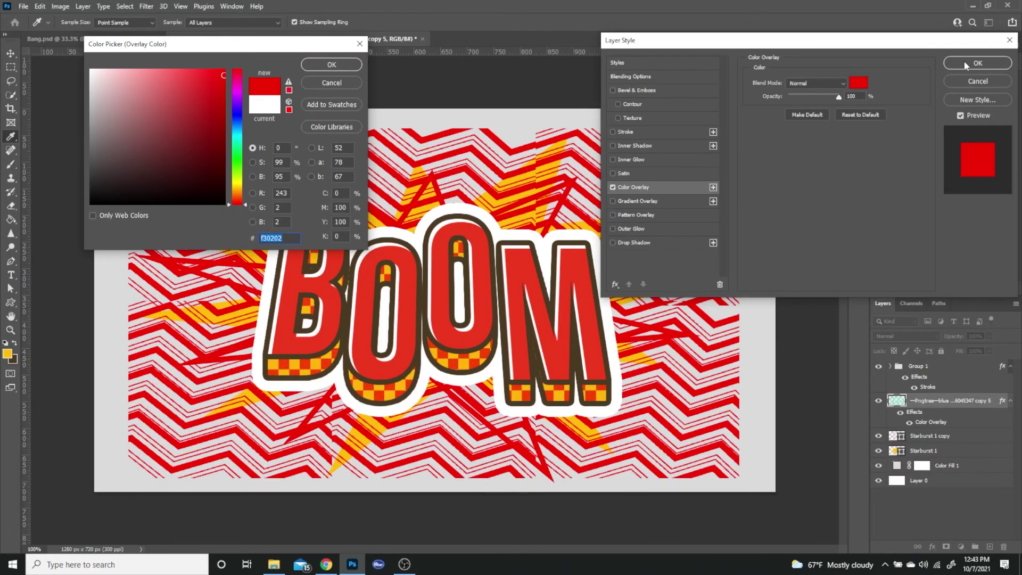
click(332, 64)
click(979, 62)
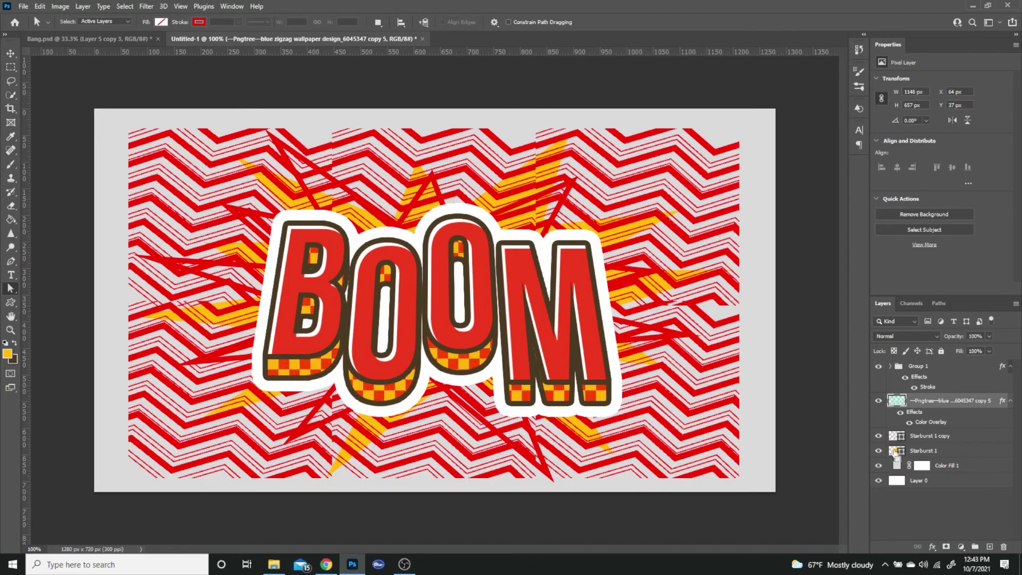
ctrl+click(894, 452)
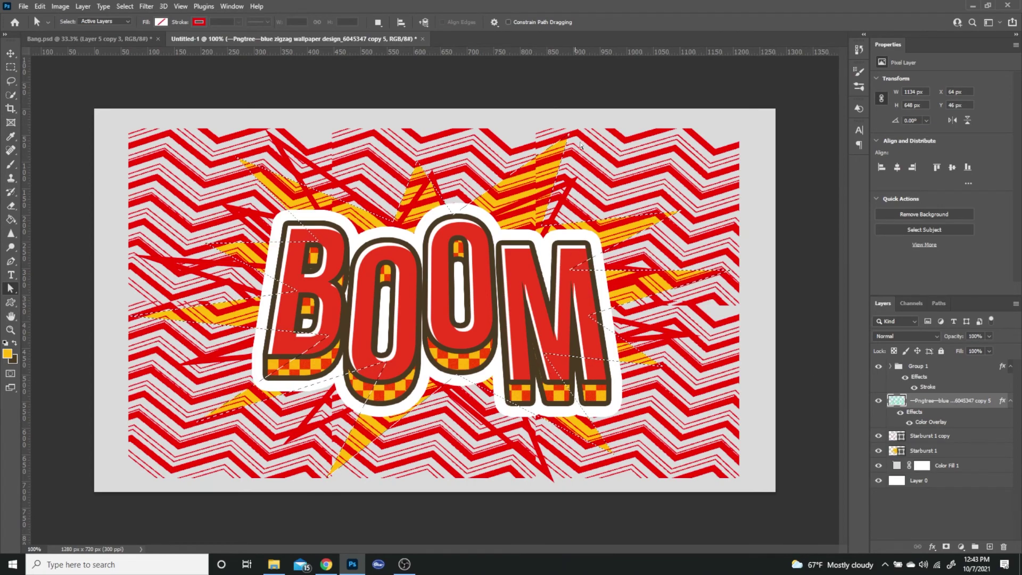
click(947, 548)
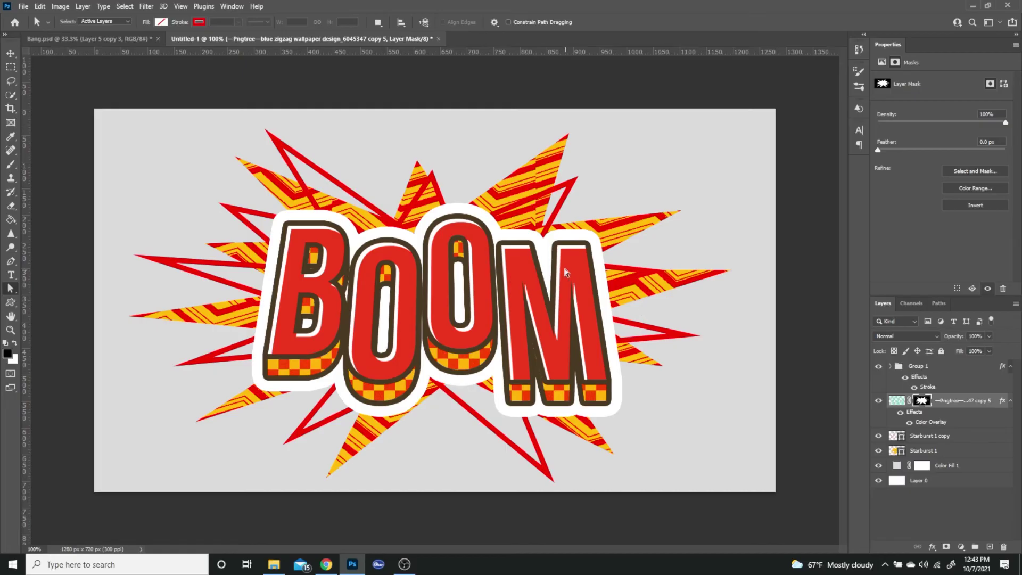
Rotate the masked zigzag burst about 9.27° counterclockwise, scale it to about 83.34%, and place its layer below both starbursts.
key(ctrl+t)
drag(748, 205, 725, 158)
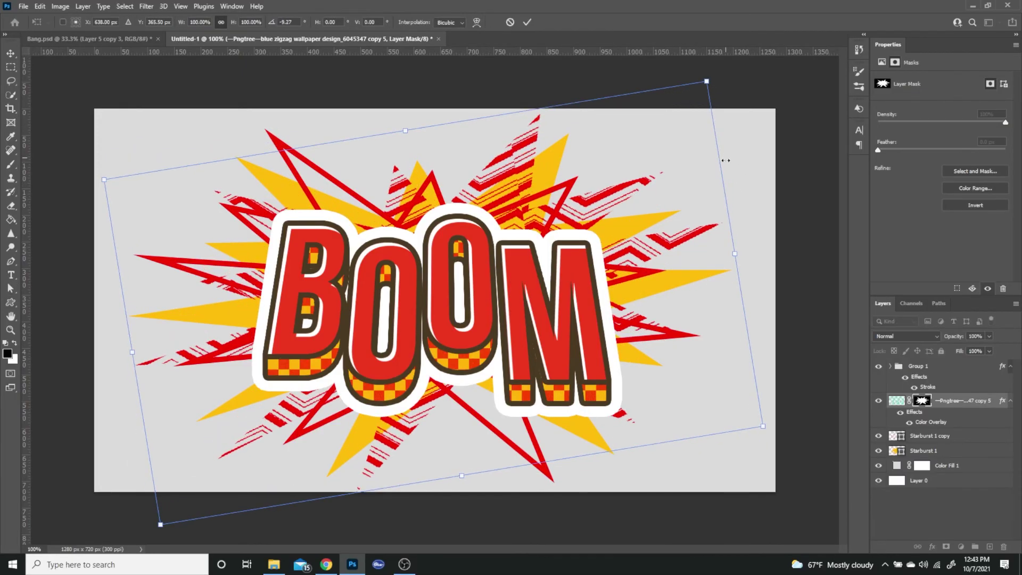
drag(735, 254, 631, 266)
drag(438, 265, 472, 241)
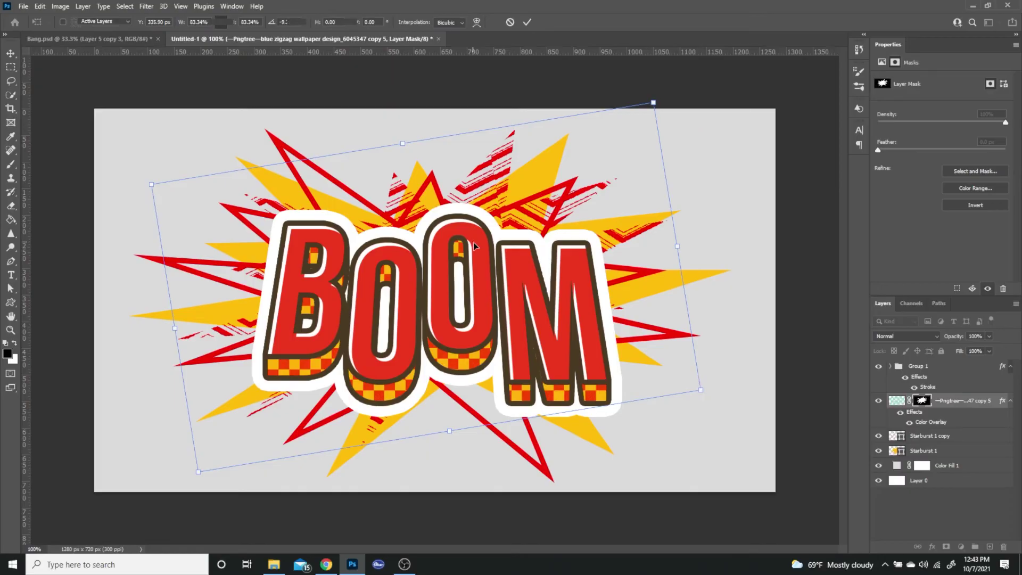
key(Return)
key(a)
drag(934, 400, 939, 456)
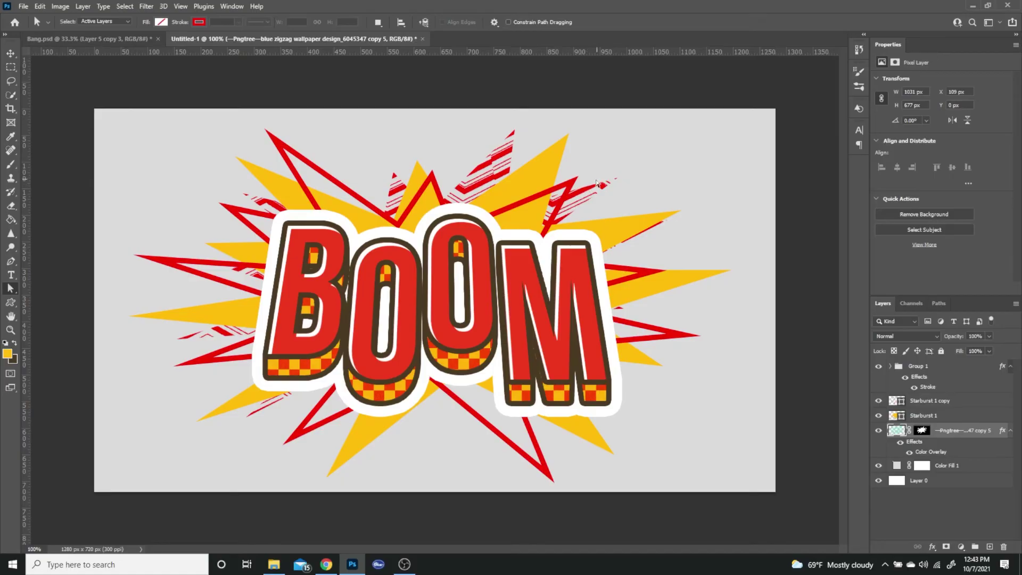
Rotate the zigzag burst clockwise so its spikes show at the upper left and lower right, and move it 20 px down.
key(ctrl+t)
drag(737, 201, 756, 363)
key(Return)
key(a)
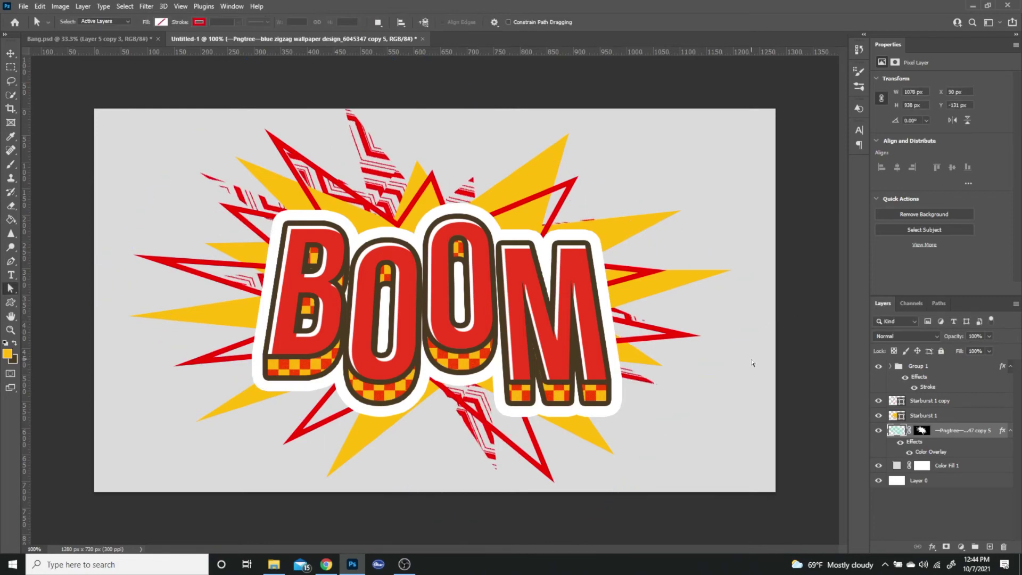
key(ctrl+t)
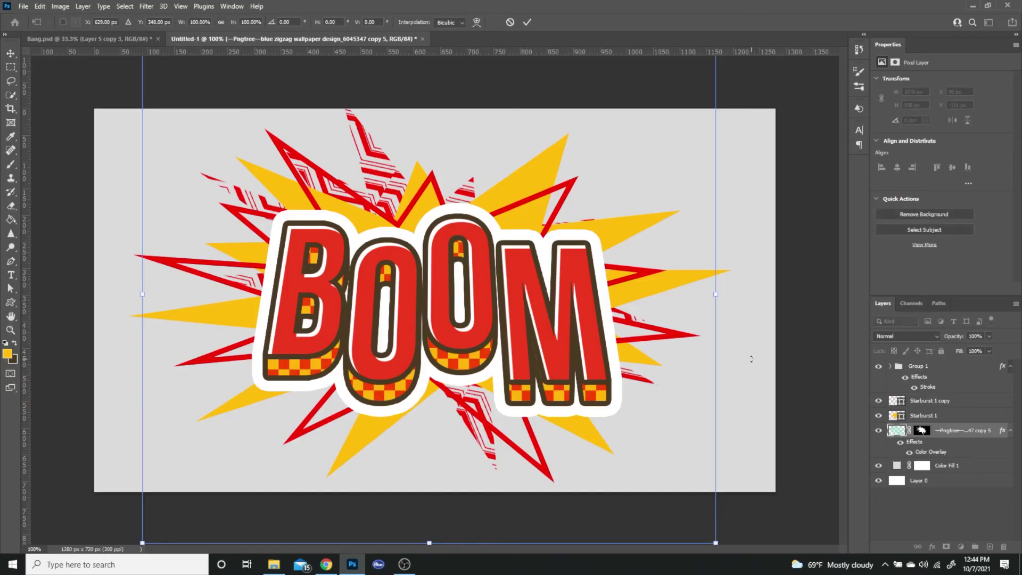
key(shift+Down)
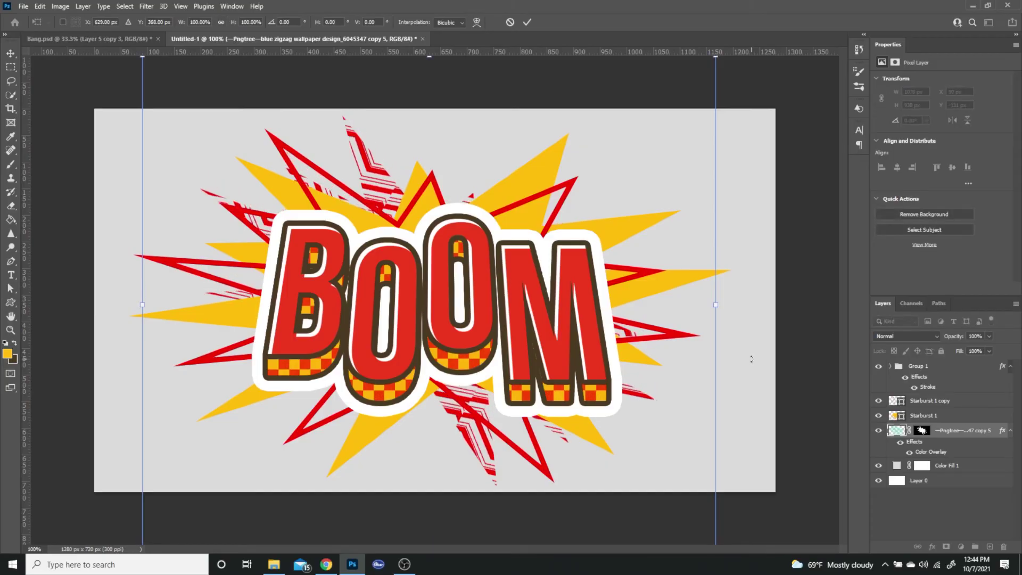
key(Return)
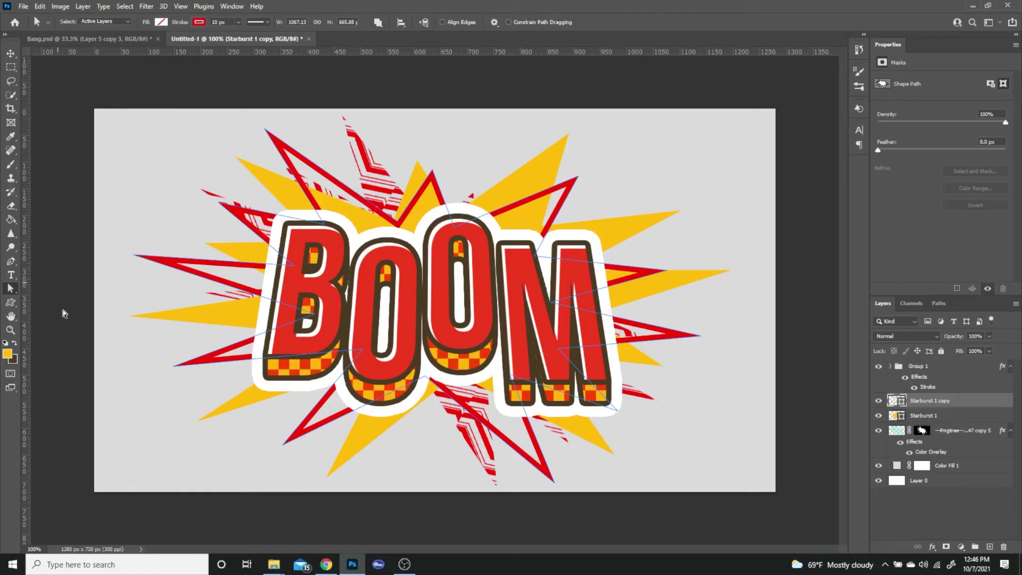
Place the v996-023 black dot pattern image from File Explorer into the document at 21.60% scale, directly below the lettering group.
mouse_move(273, 563)
click(278, 541)
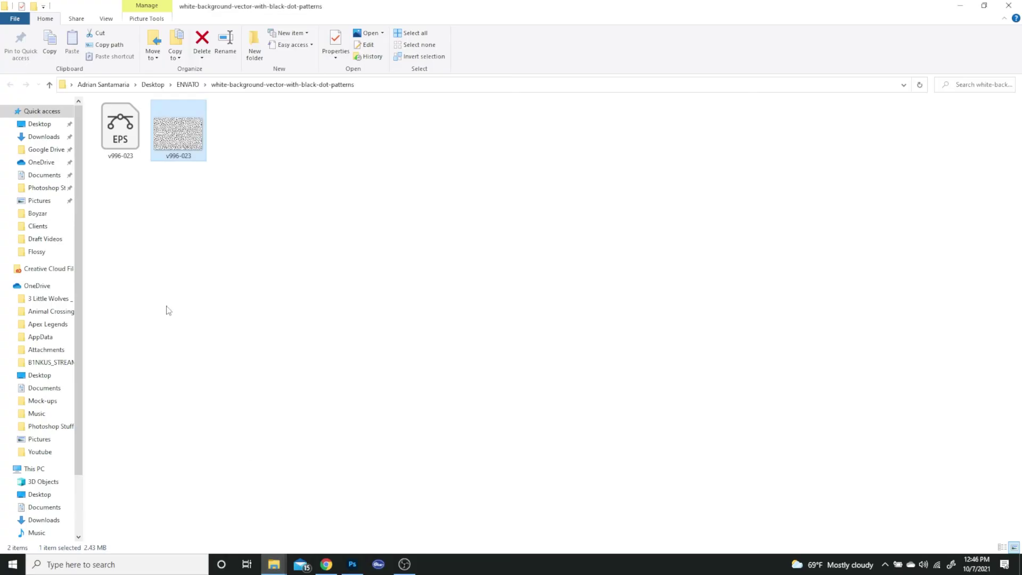
drag(170, 148, 433, 318)
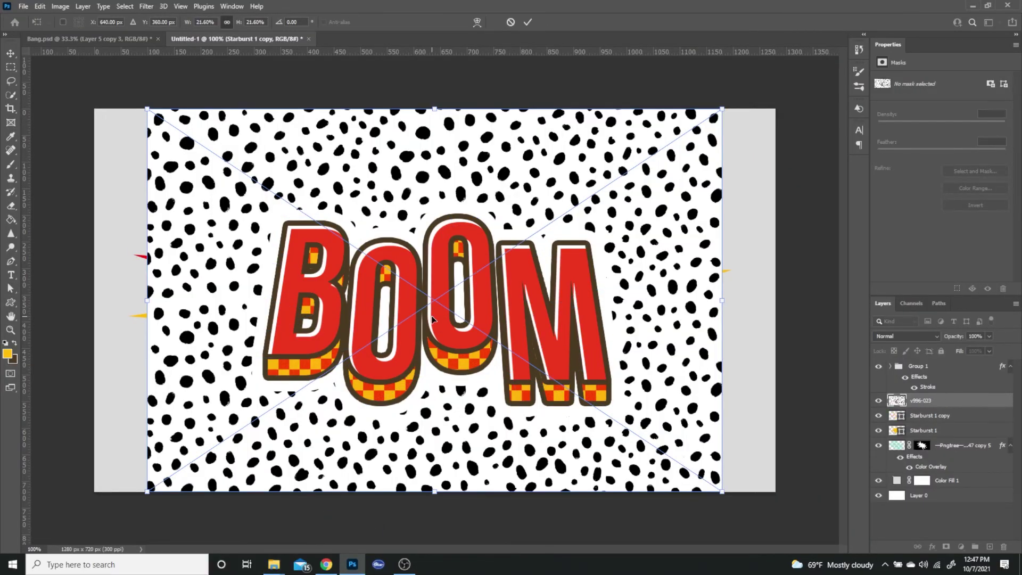
key(Return)
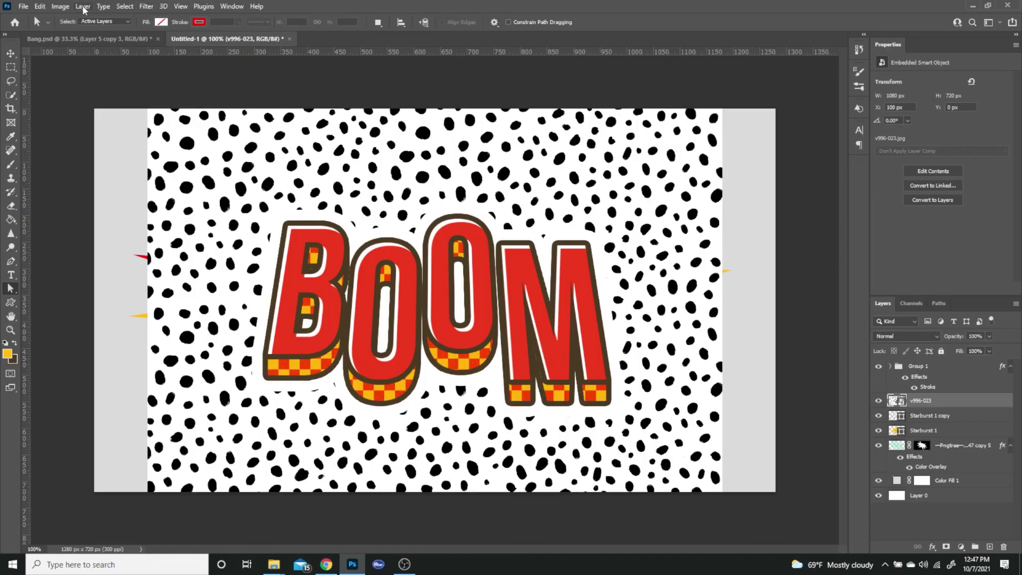
Select the black dots of the placed pattern with Color Range and add a layer mask that hides its white background.
click(126, 7)
click(143, 109)
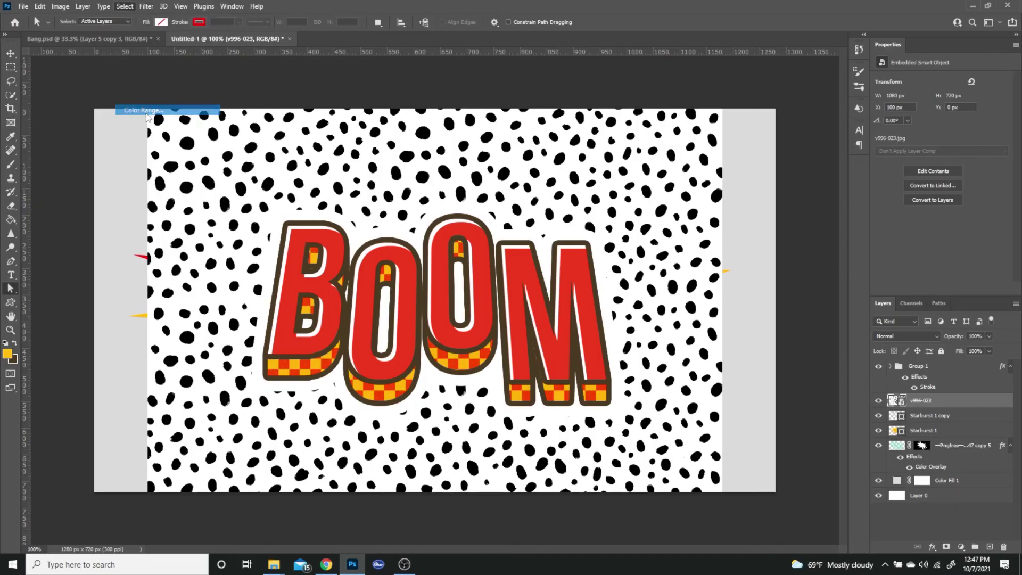
click(426, 132)
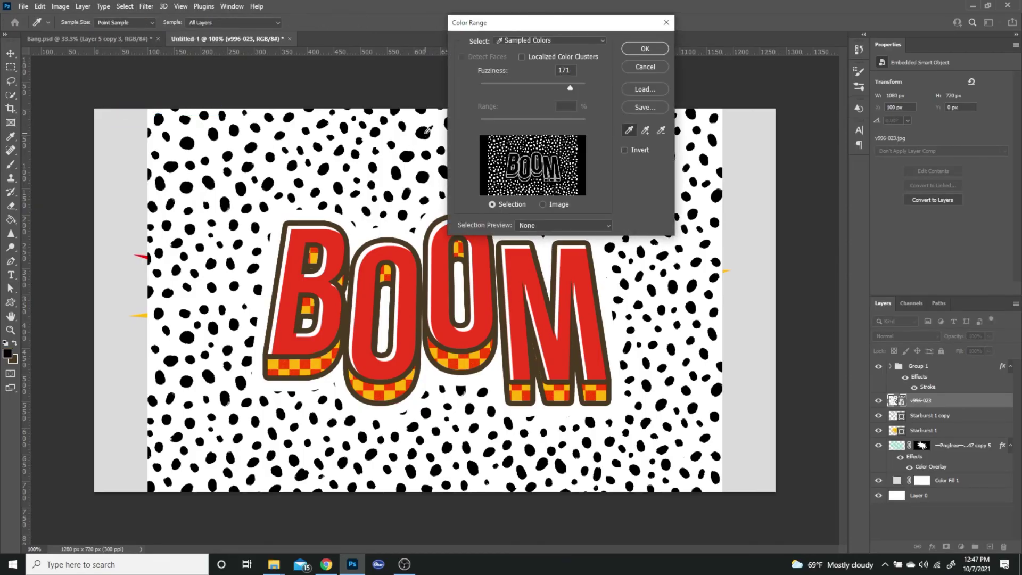
click(641, 49)
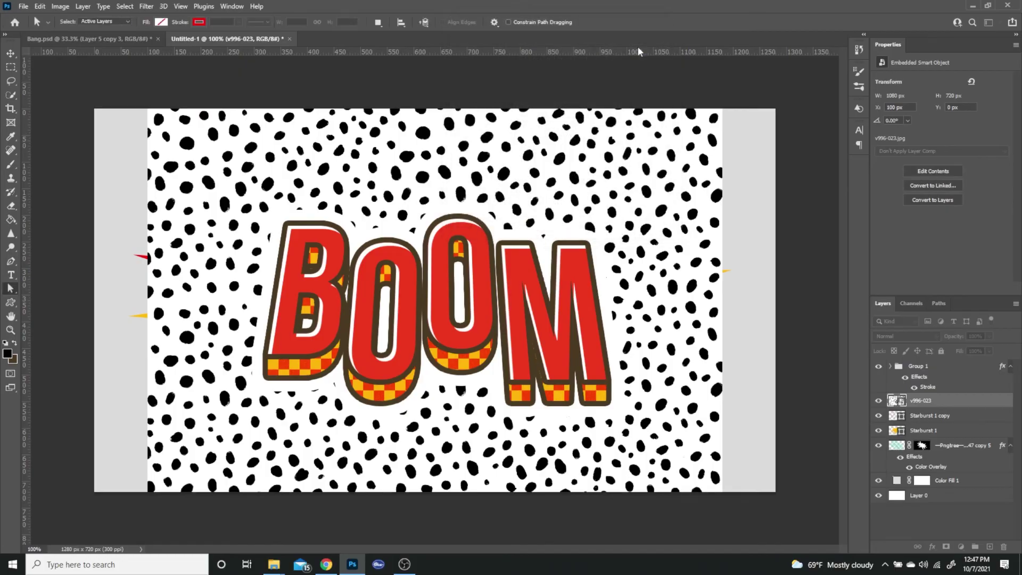
click(947, 547)
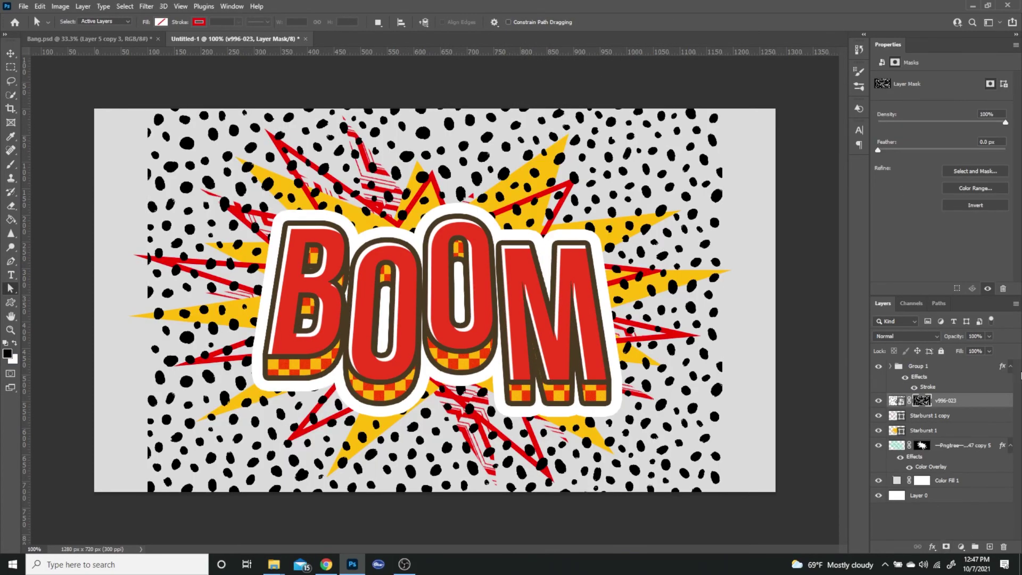
Rasterize the v996-023 dot layer and apply its layer mask.
right_click(921, 403)
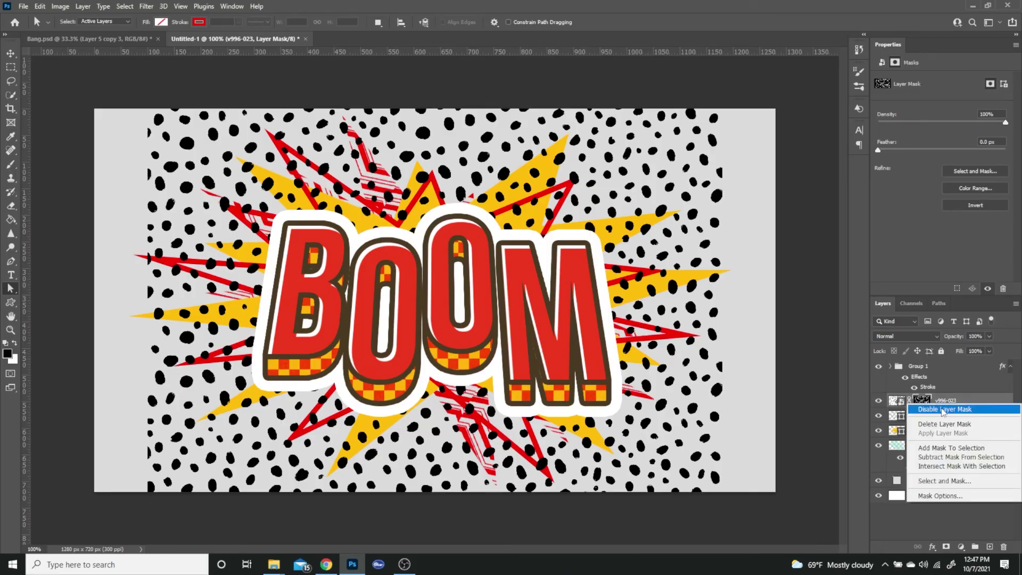
click(973, 394)
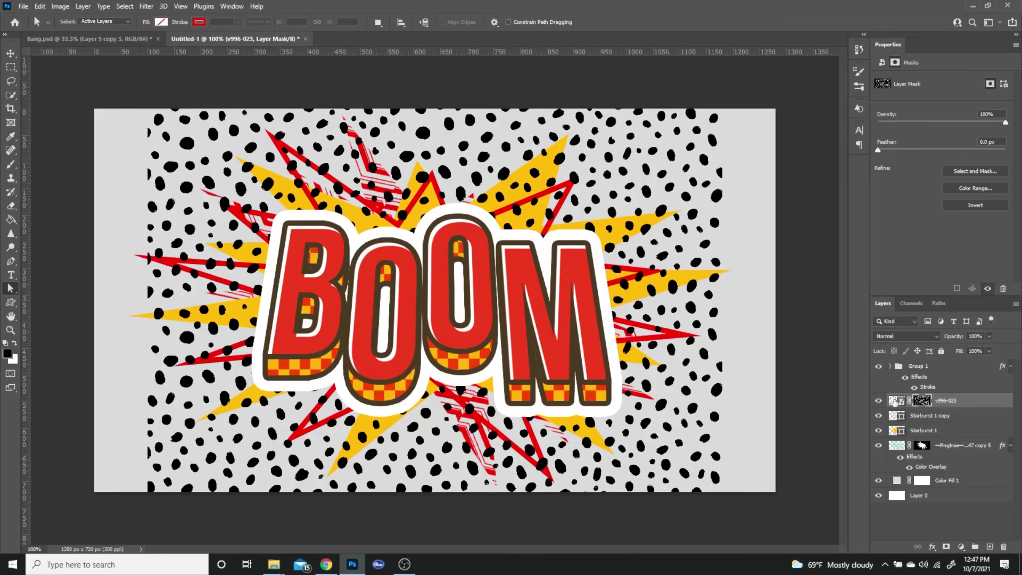
right_click(974, 397)
click(975, 409)
right_click(975, 408)
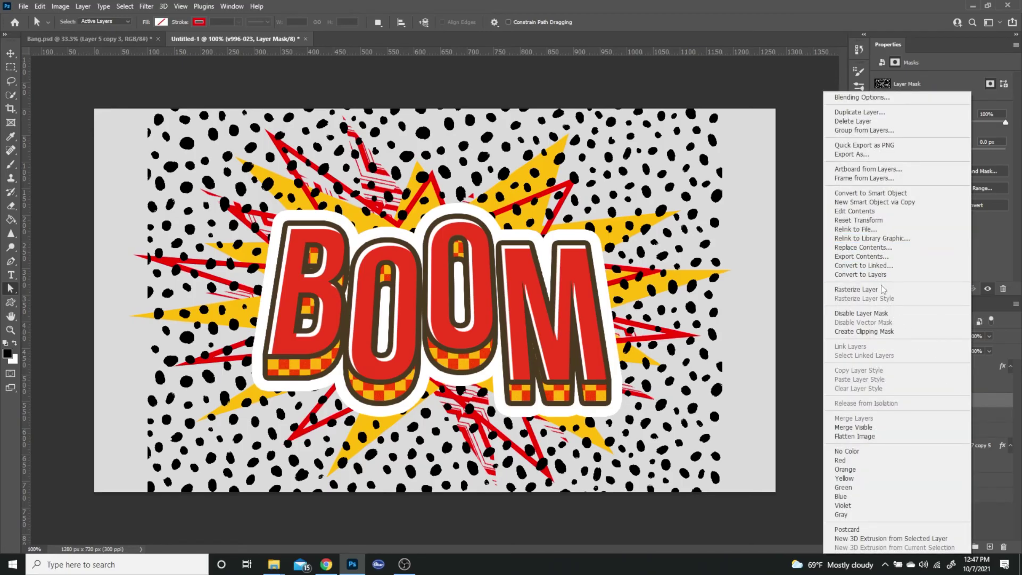
click(897, 400)
right_click(922, 406)
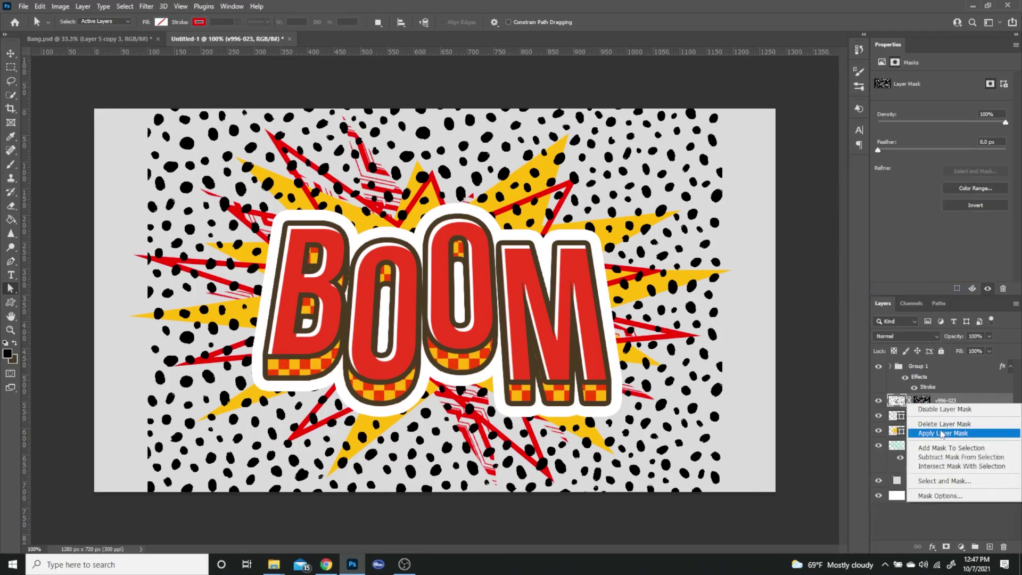
click(941, 433)
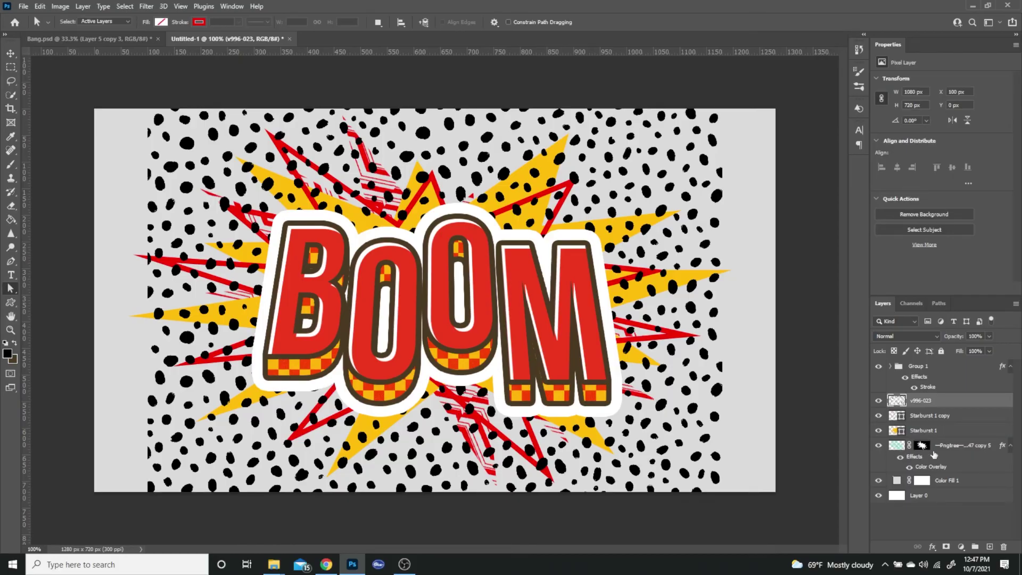
Add a layer mask to the v996-023 dot layer in the shape of the yellow Starburst 1.
ctrl+click(897, 433)
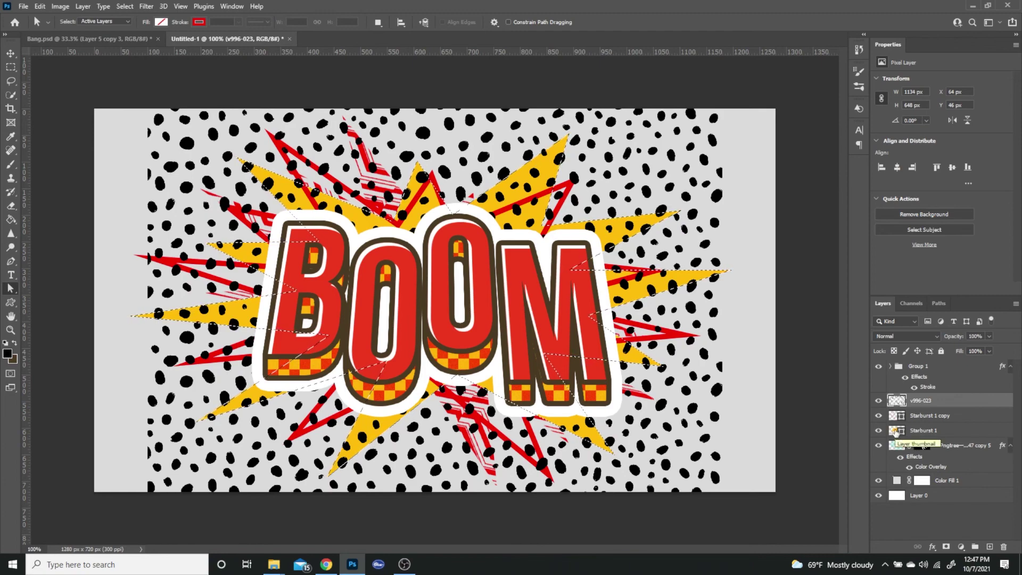
click(879, 432)
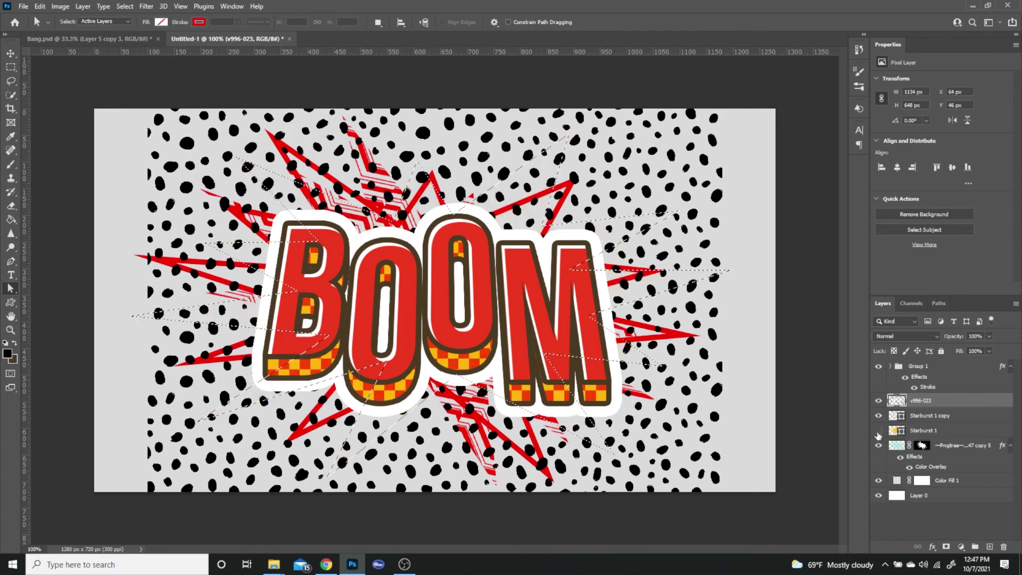
click(878, 431)
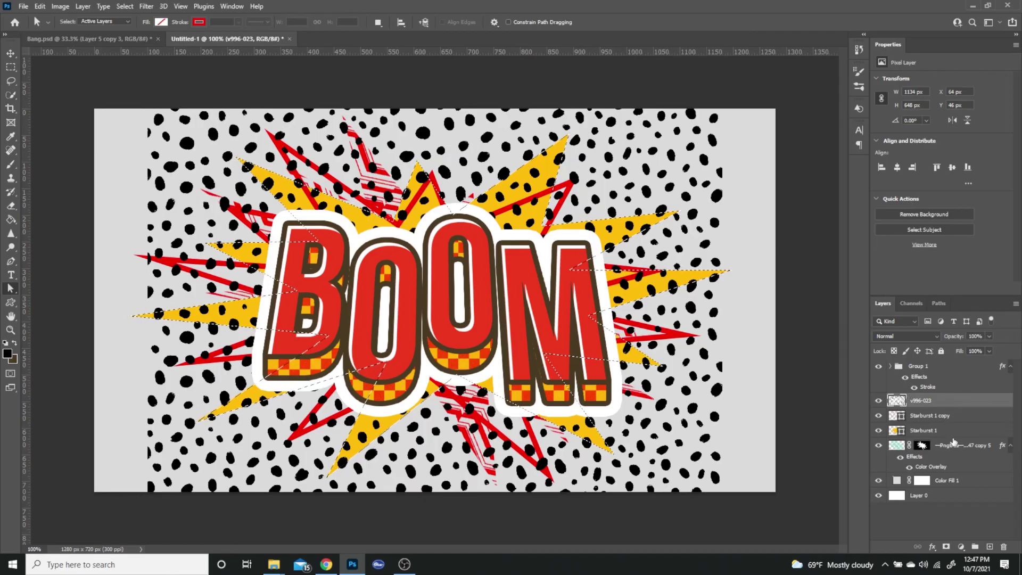
click(946, 547)
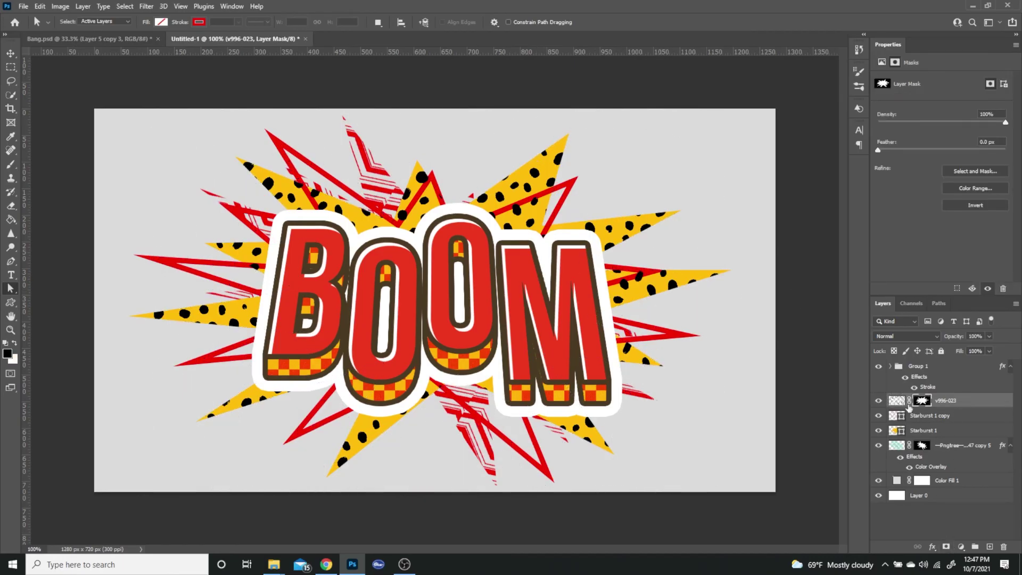
Rotate the masked dot burst about 15.4° counterclockwise and scale it to 86.49%, keeping it behind the lettering.
key(ctrl+t)
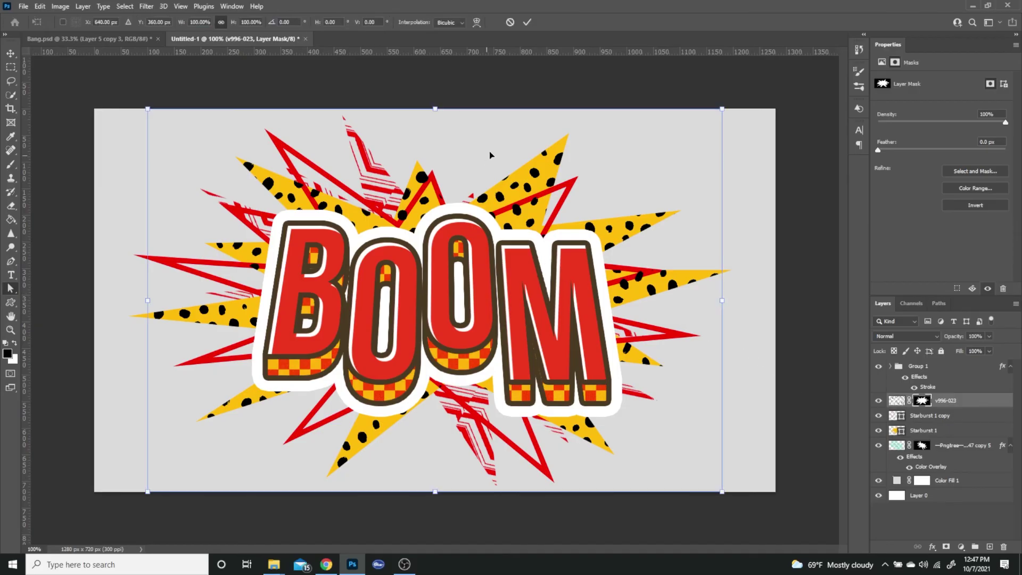
drag(740, 123, 673, 79)
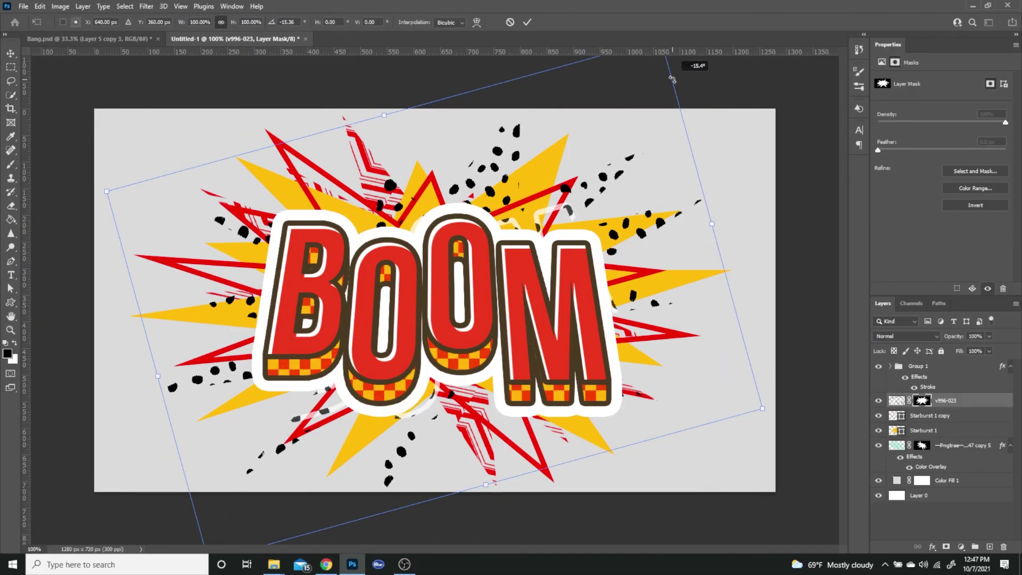
drag(711, 224, 636, 244)
drag(602, 151, 630, 144)
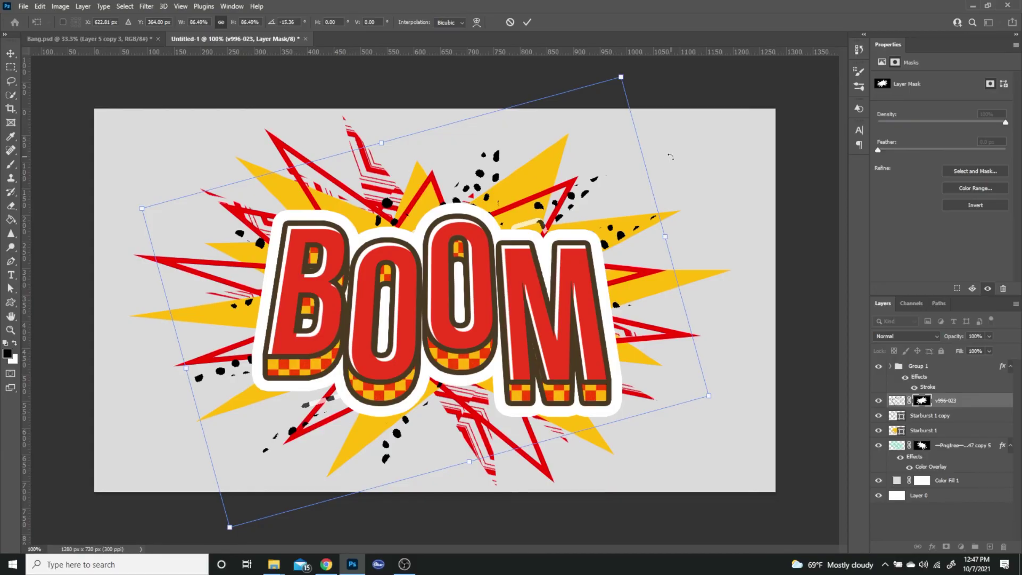
key(Return)
Move the v996-023 dot layer between the Starburst 1 copy and Starburst 1 layers.
key(a)
drag(967, 407, 961, 438)
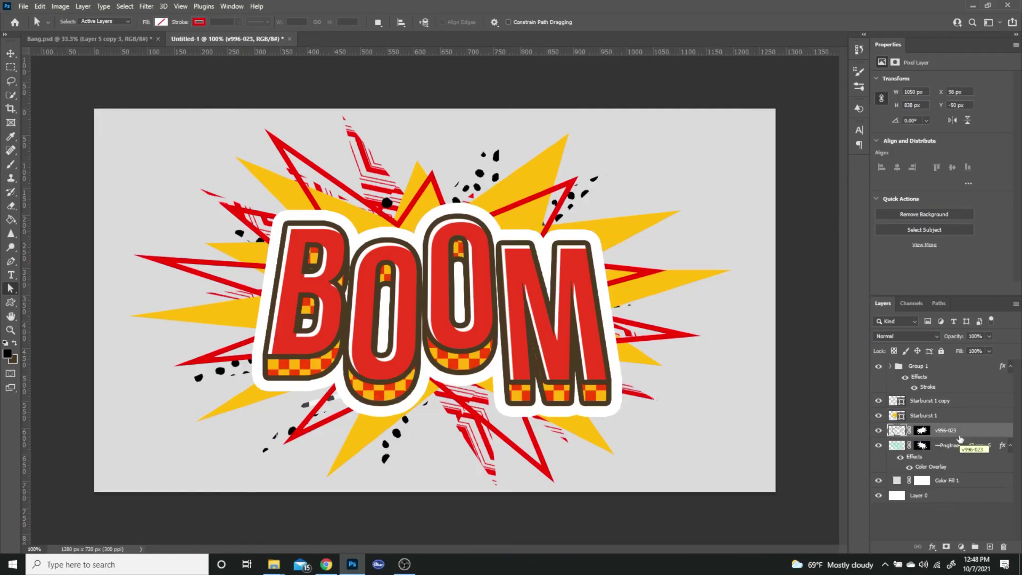
key(ctrl+bracketright)
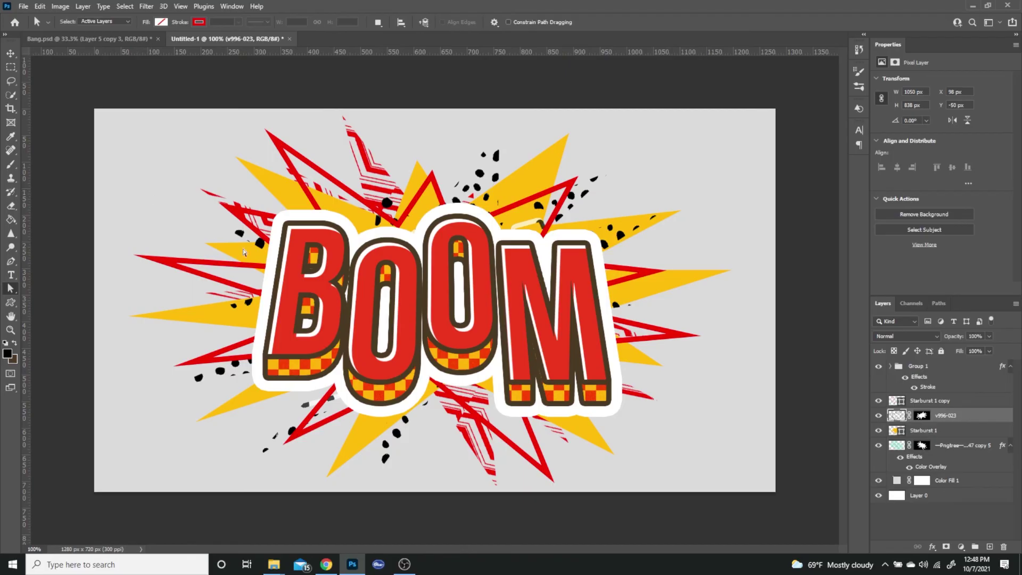
Draw a flat three-sided polygon about 113 × 21 px with a 10 px red stroke, above all starburst layers, at the canvas's upper right.
click(962, 403)
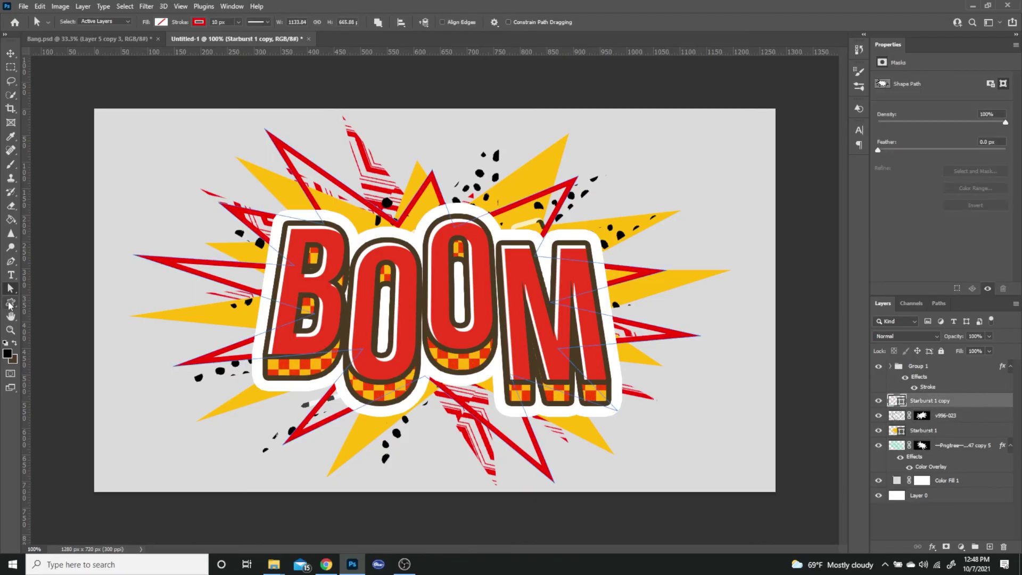
click(10, 302)
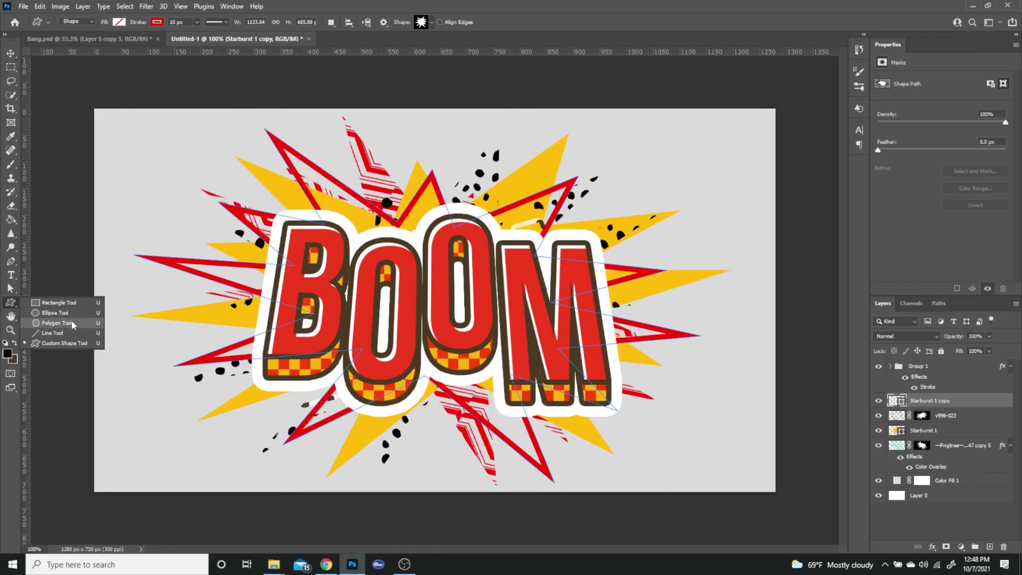
click(56, 323)
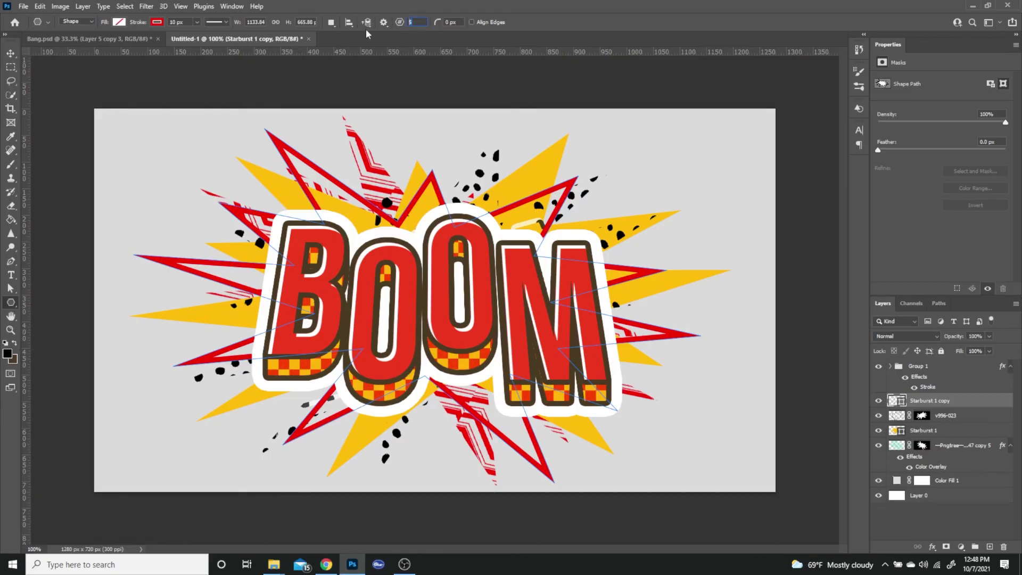
drag(642, 169, 703, 178)
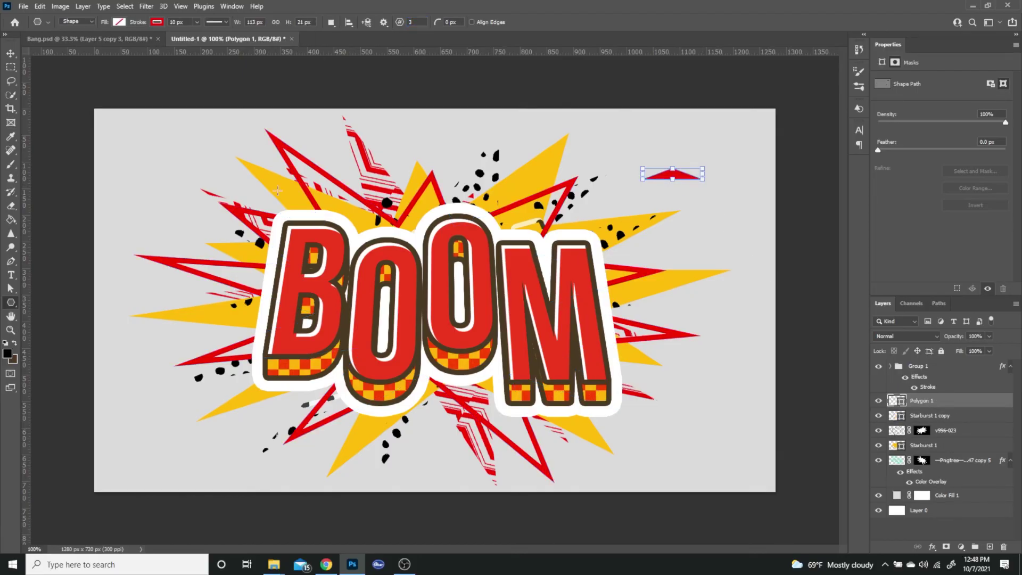
Rotate the upper-right red triangle about 13.7° counterclockwise and move it close to the burst's upper-right spikes.
key(ctrl+t)
drag(696, 140, 673, 134)
drag(681, 170, 636, 183)
key(Return)
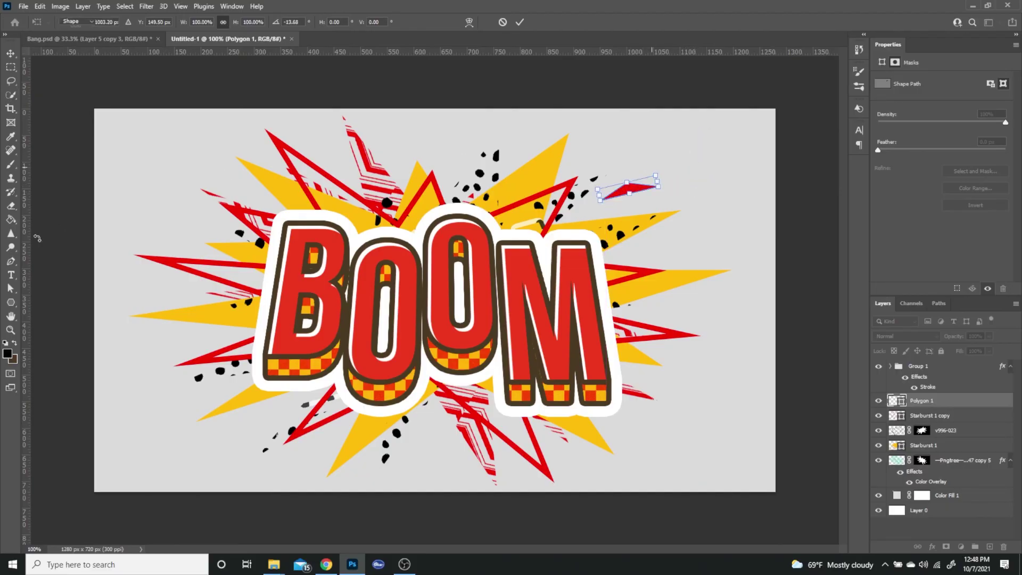
Draw a second red triangle about 84 × 21 px at the burst's upper left and rotate it about 31.8° clockwise.
drag(172, 201, 185, 161)
key(ctrl+t)
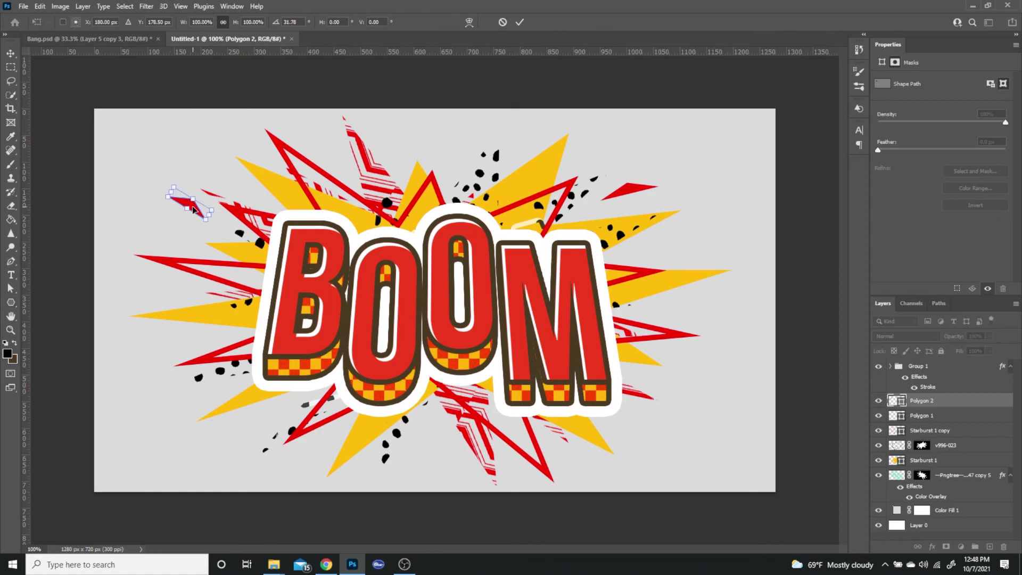
key(Return)
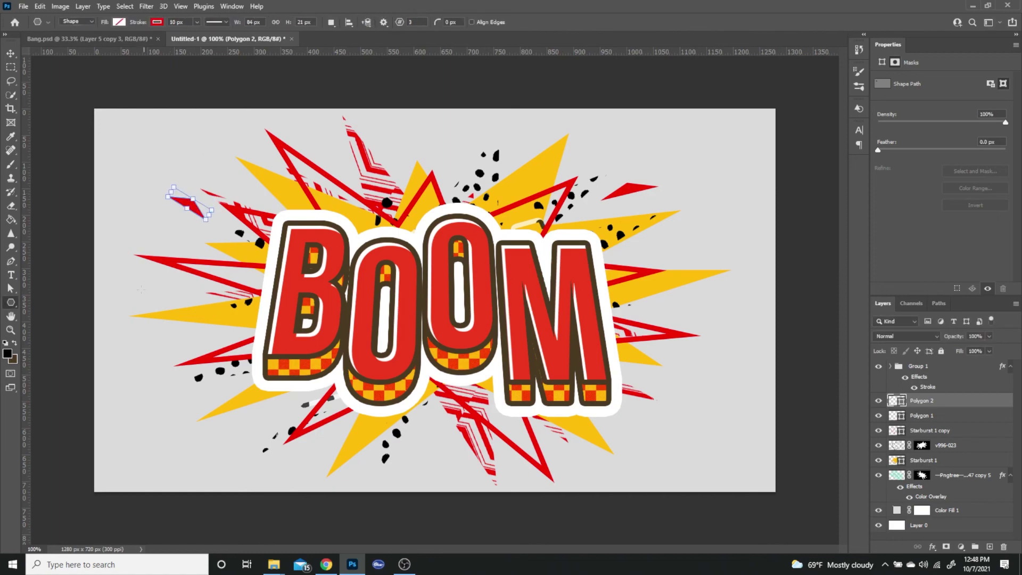
Draw a third red triangle about 149 × 22 px at the burst's lower right and rotate it about 40.6° clockwise.
drag(616, 426, 723, 452)
key(ctrl+t)
drag(652, 436, 683, 435)
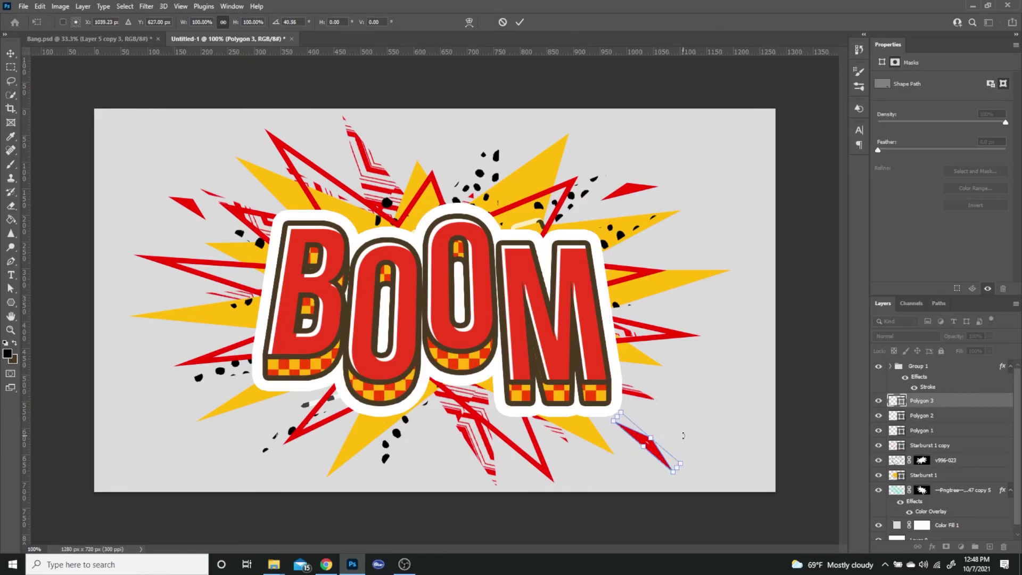
key(Return)
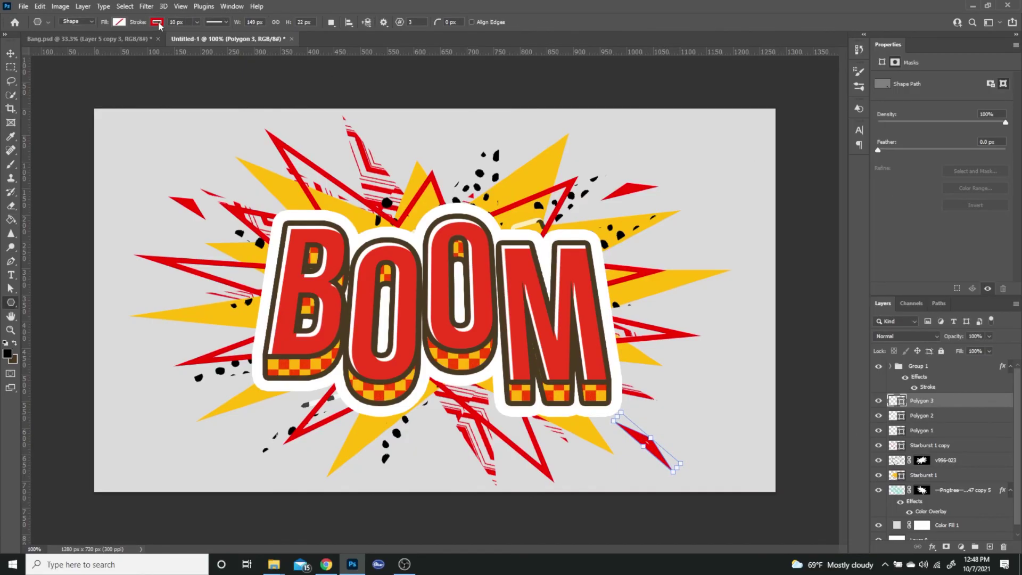
Change the lower-right triangle's stroke to the burst's yellow, and select the Polygon 2 layer.
click(157, 22)
click(128, 79)
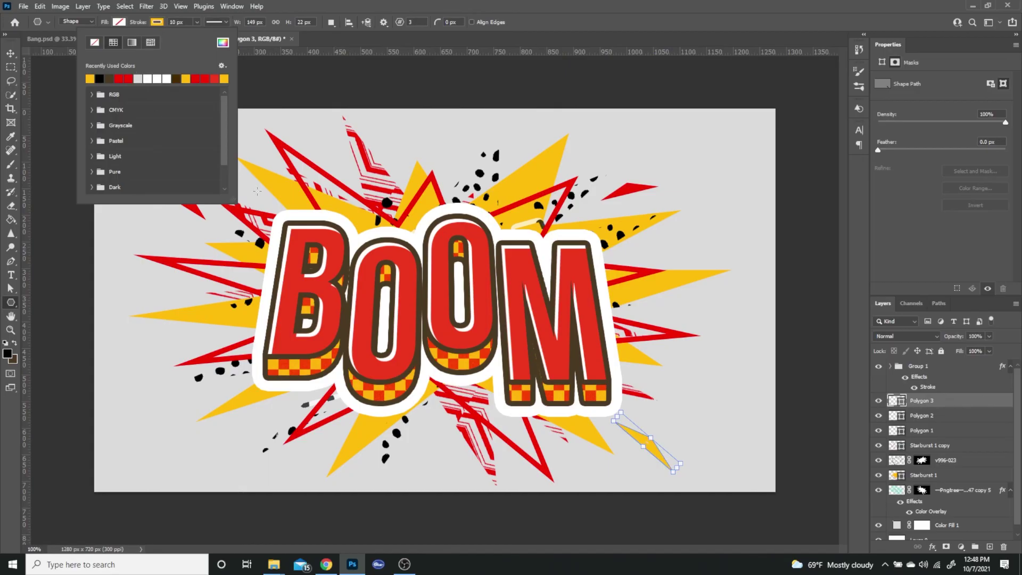
click(951, 416)
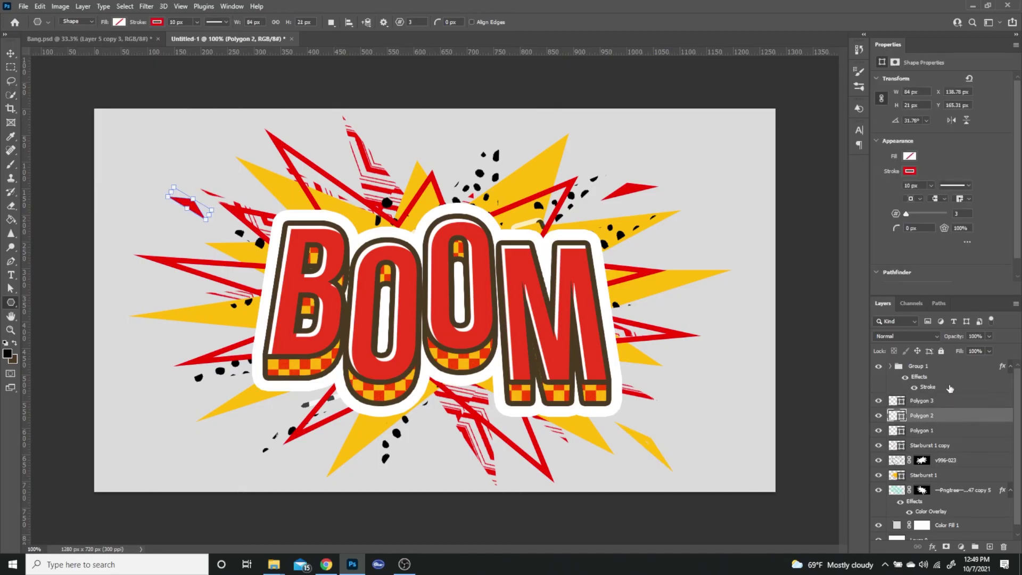